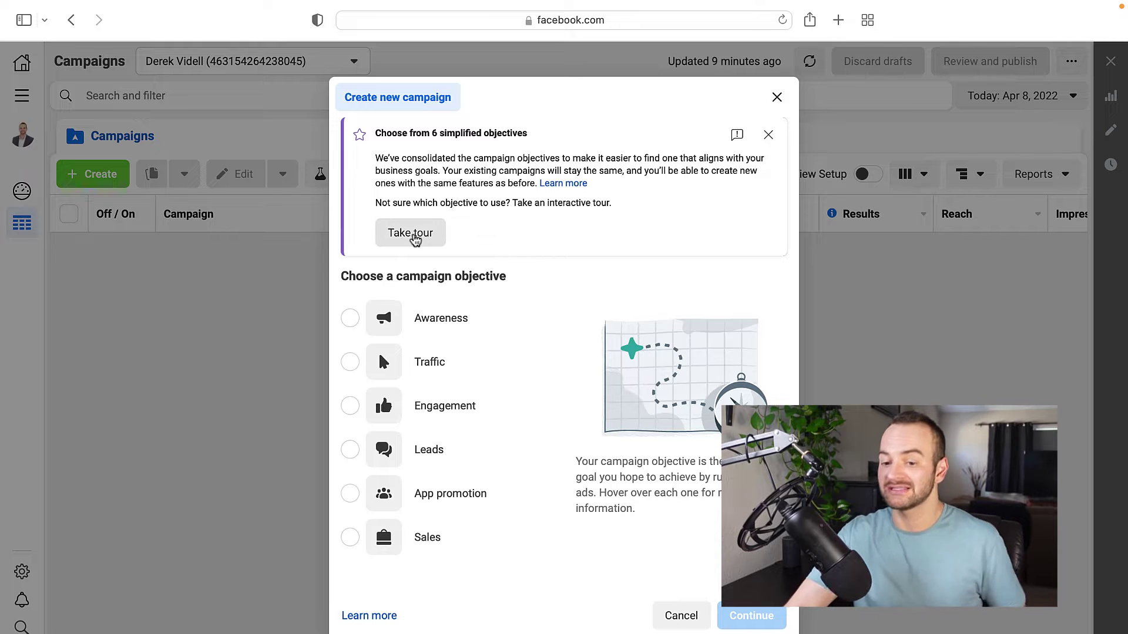
Open the objective tour, read the descriptions of the previous awareness and consideration objectives, and close the tour.
left_click(413, 235)
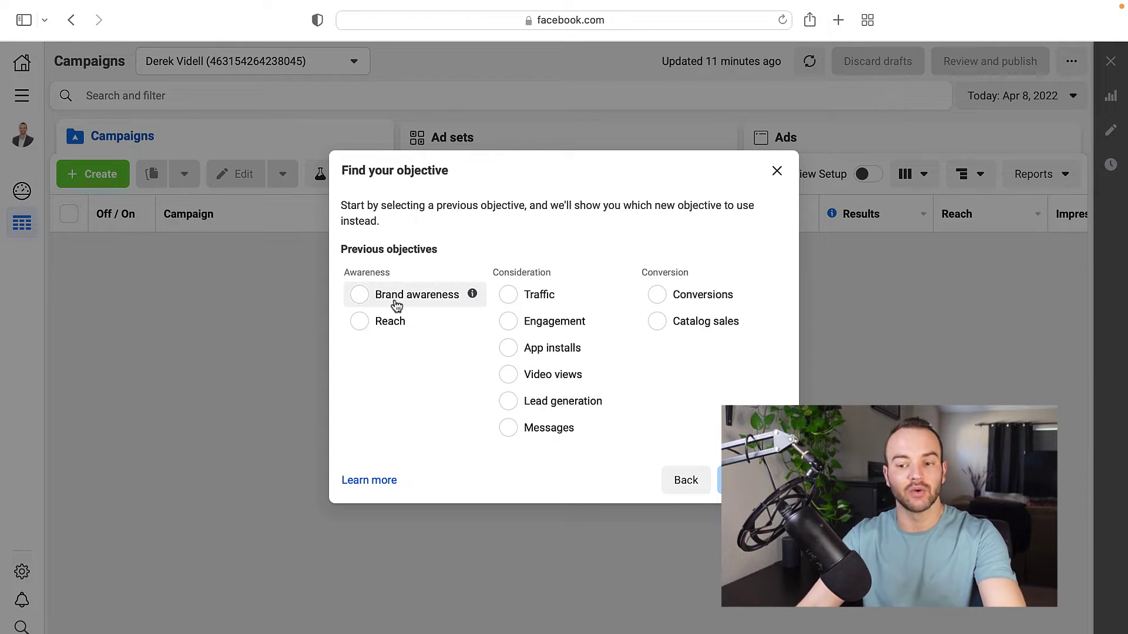
mouse_move(469, 329)
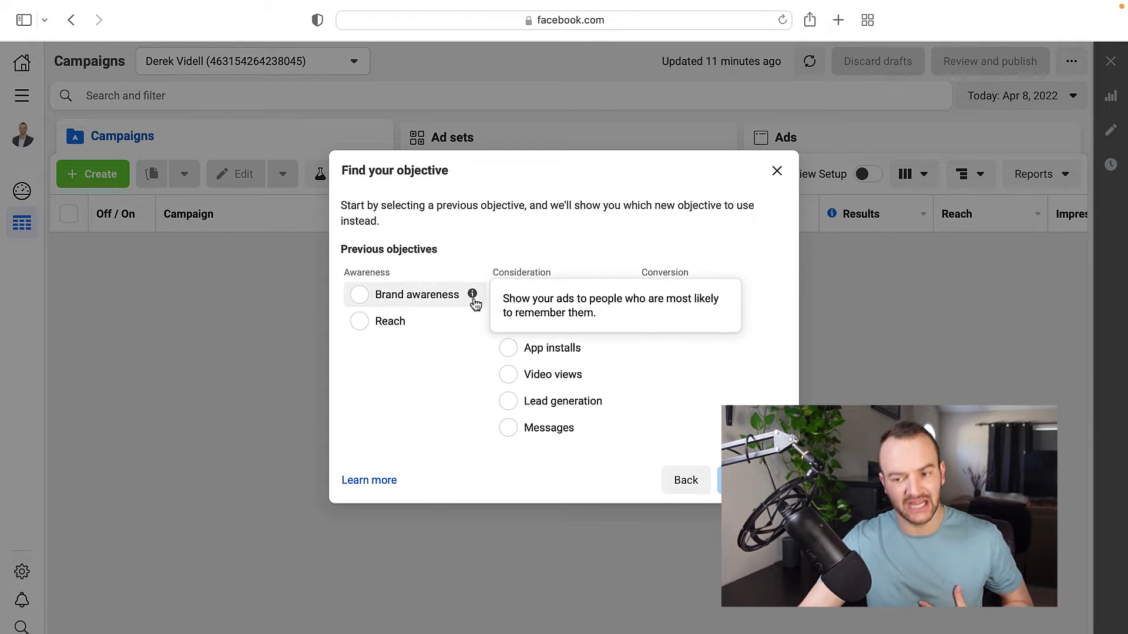
mouse_move(473, 299)
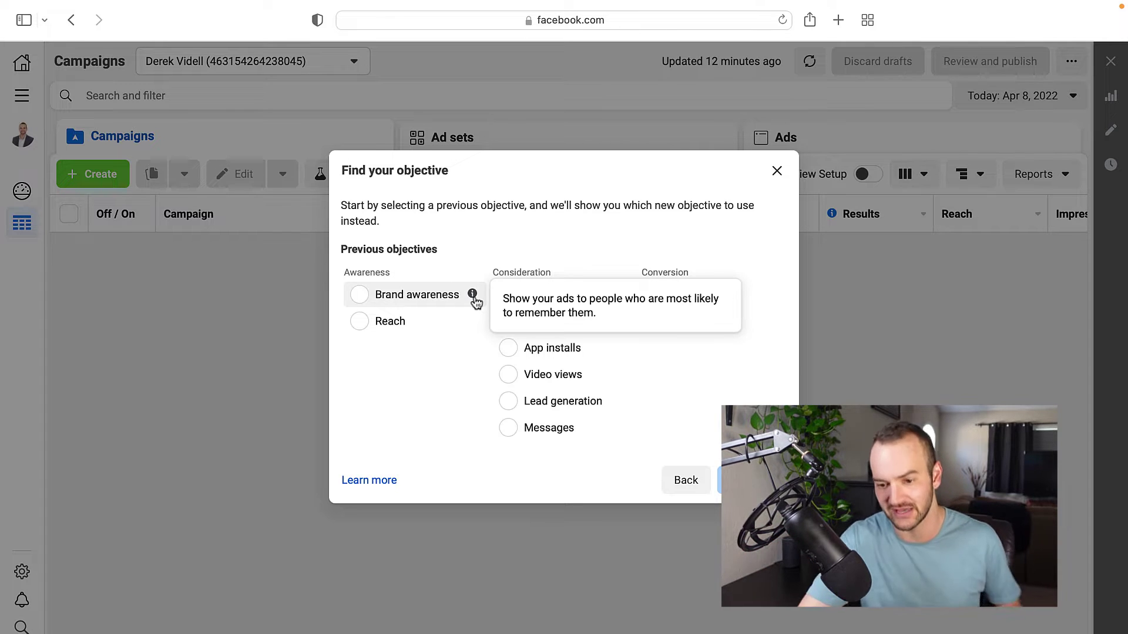
mouse_move(474, 323)
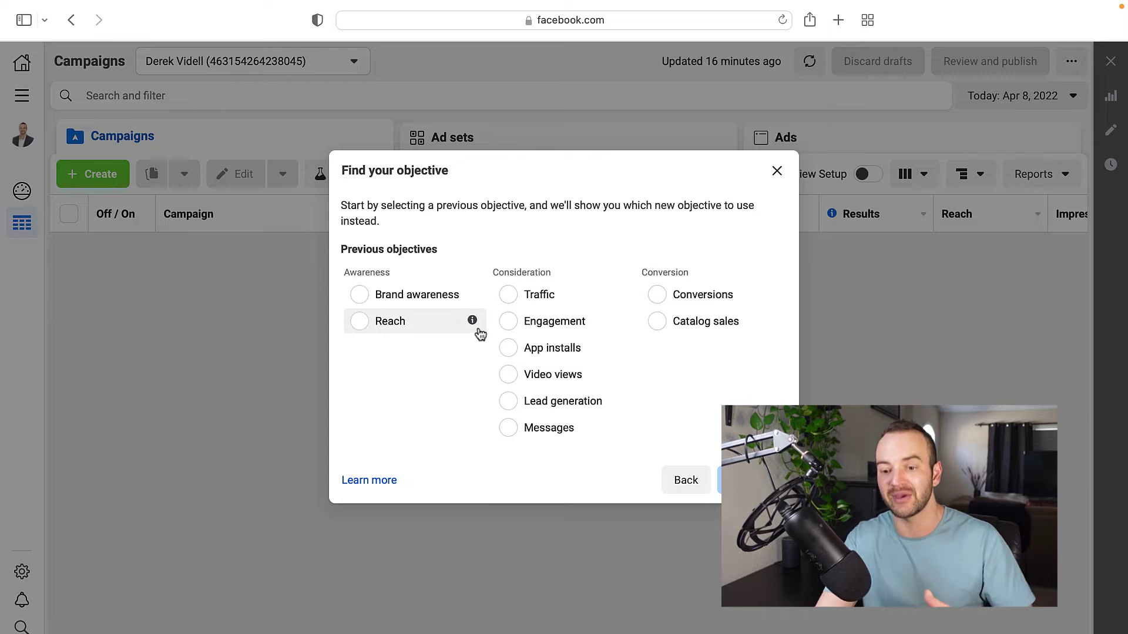
mouse_move(471, 296)
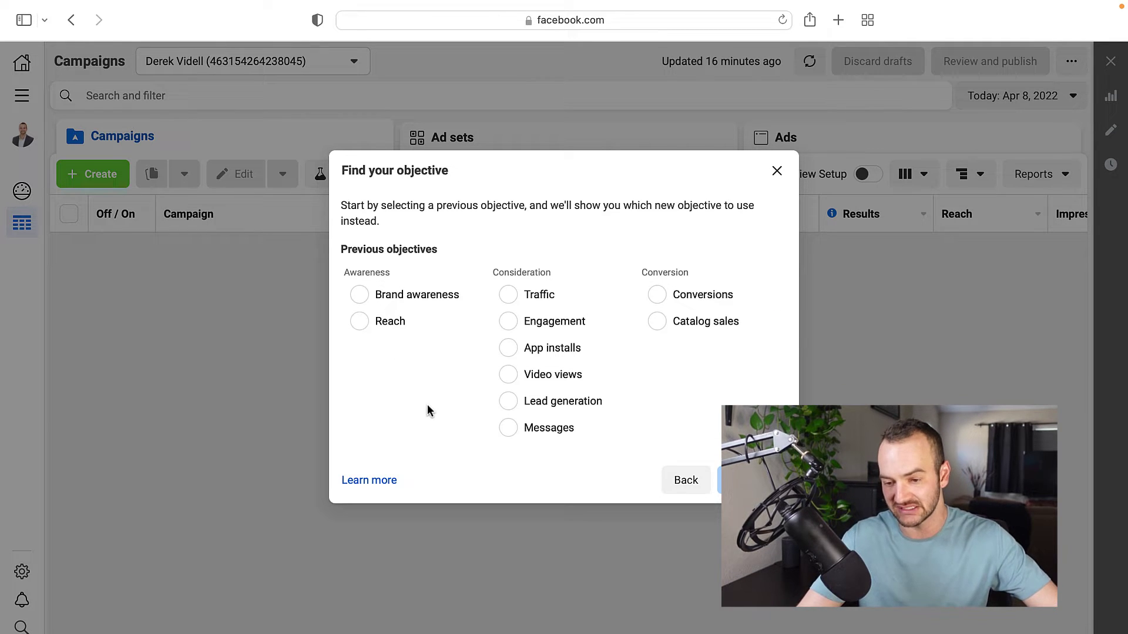
mouse_move(473, 320)
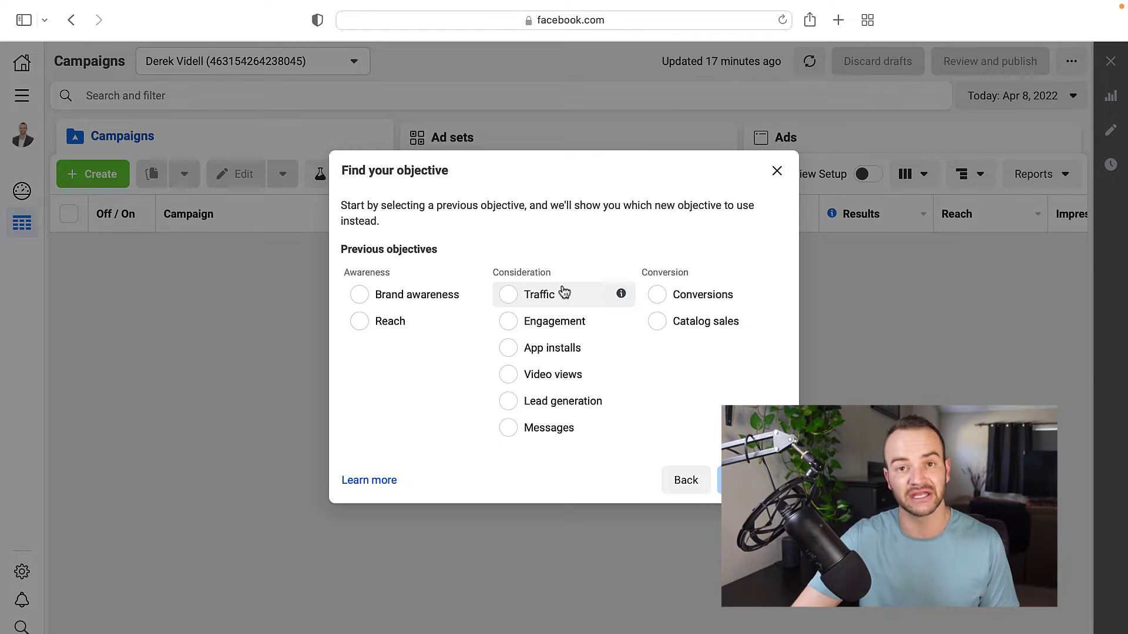
mouse_move(621, 293)
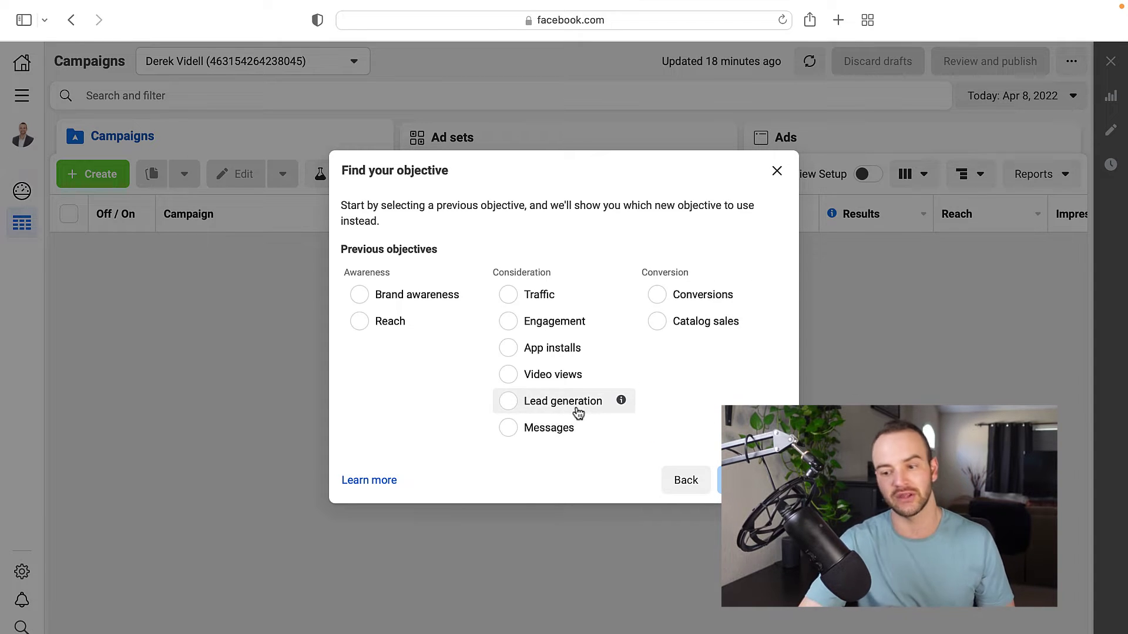
mouse_move(621, 407)
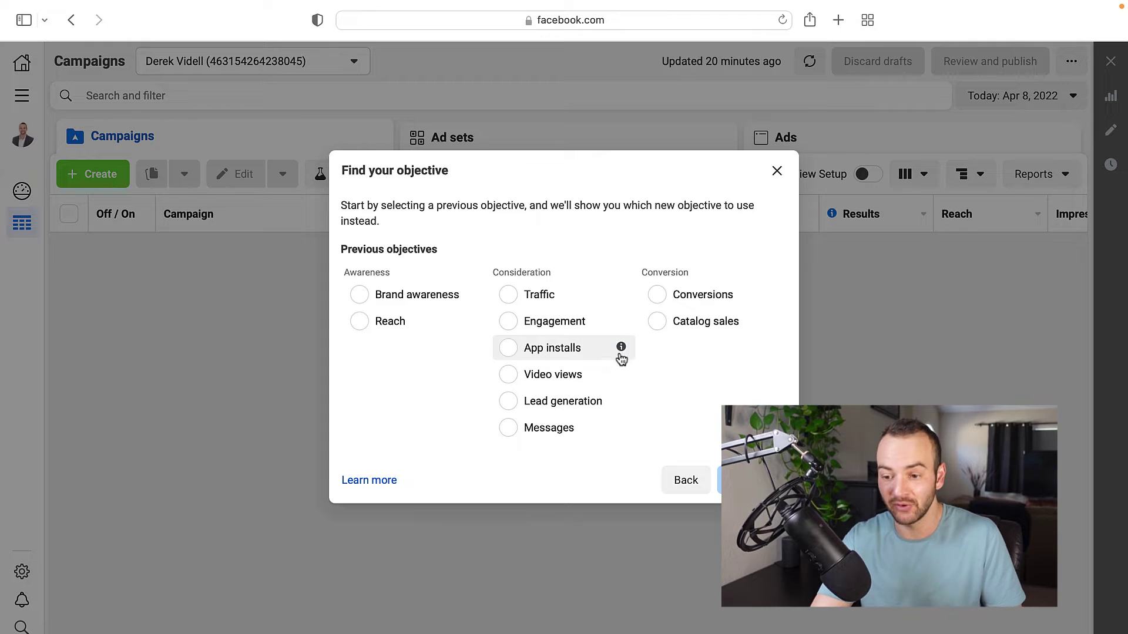
mouse_move(623, 379)
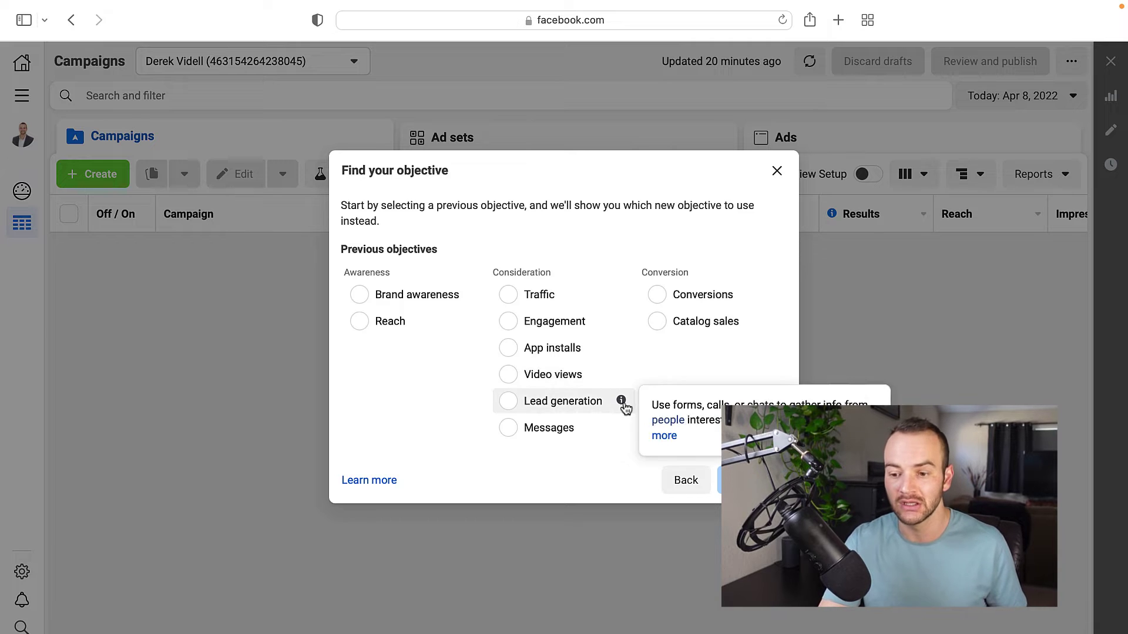
mouse_move(621, 428)
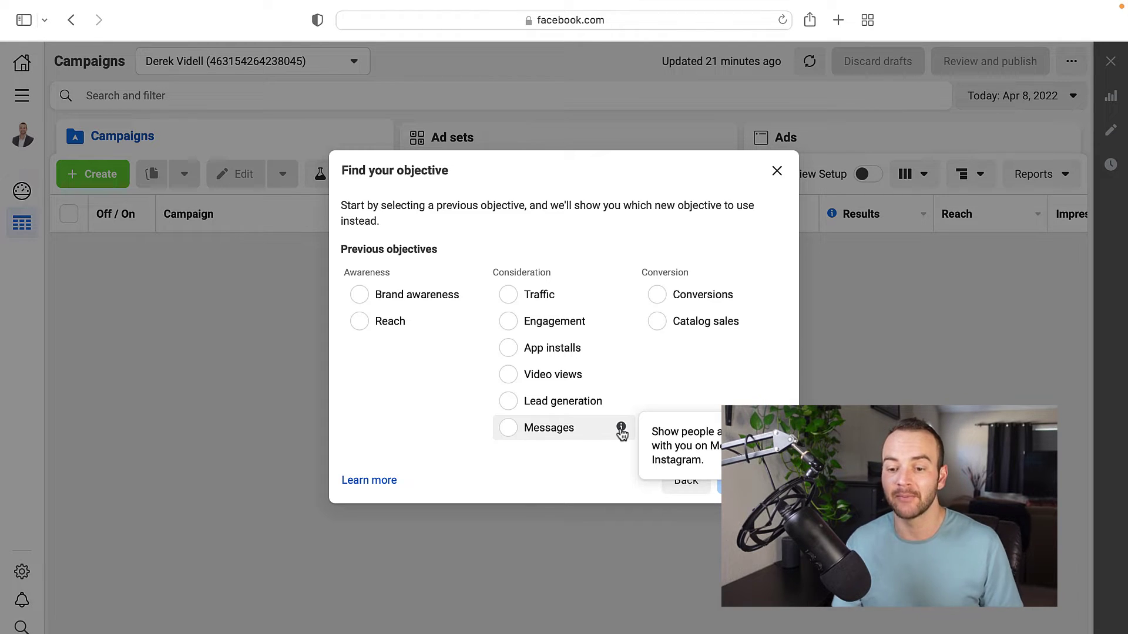
left_click(777, 171)
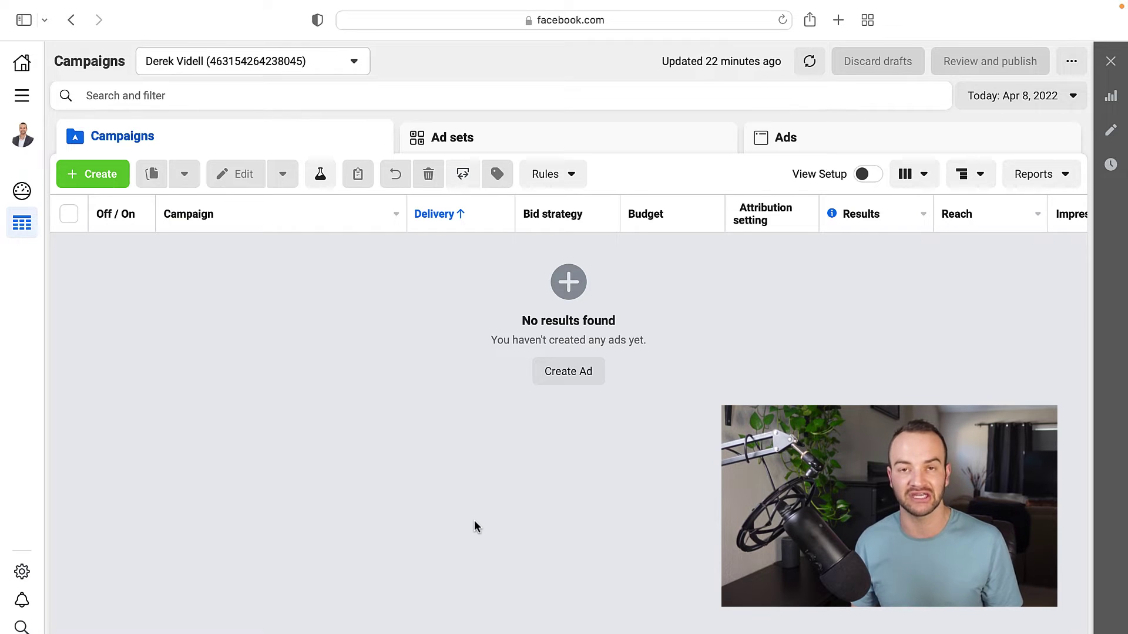
Start a new campaign and use the objective tour to find the new equivalent of the previous Conversions objective.
left_click(94, 173)
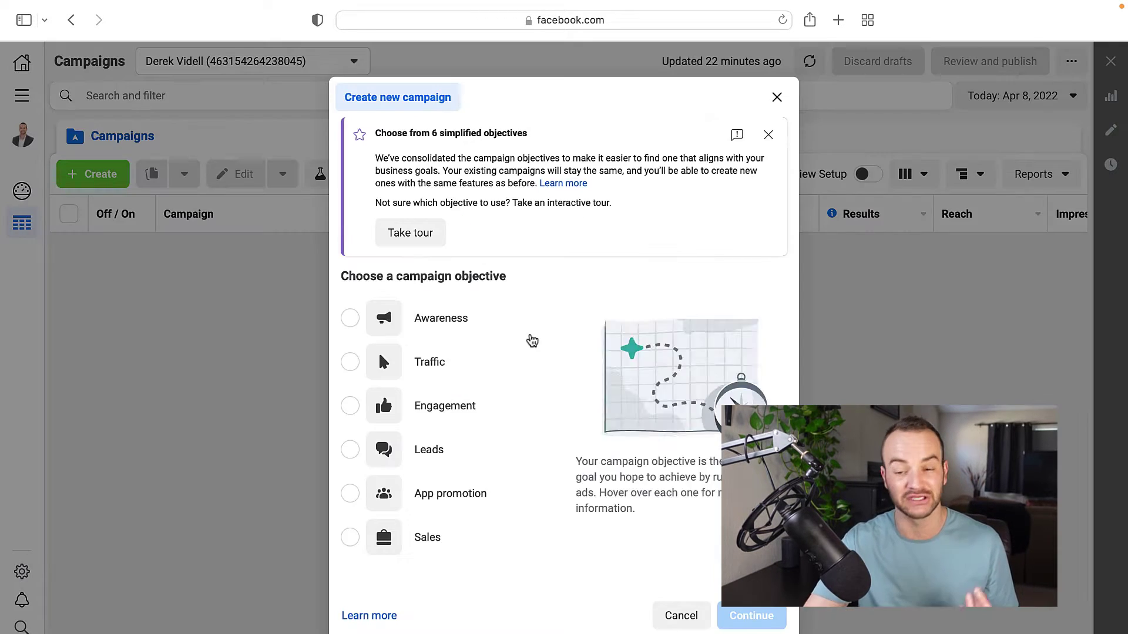
left_click(420, 238)
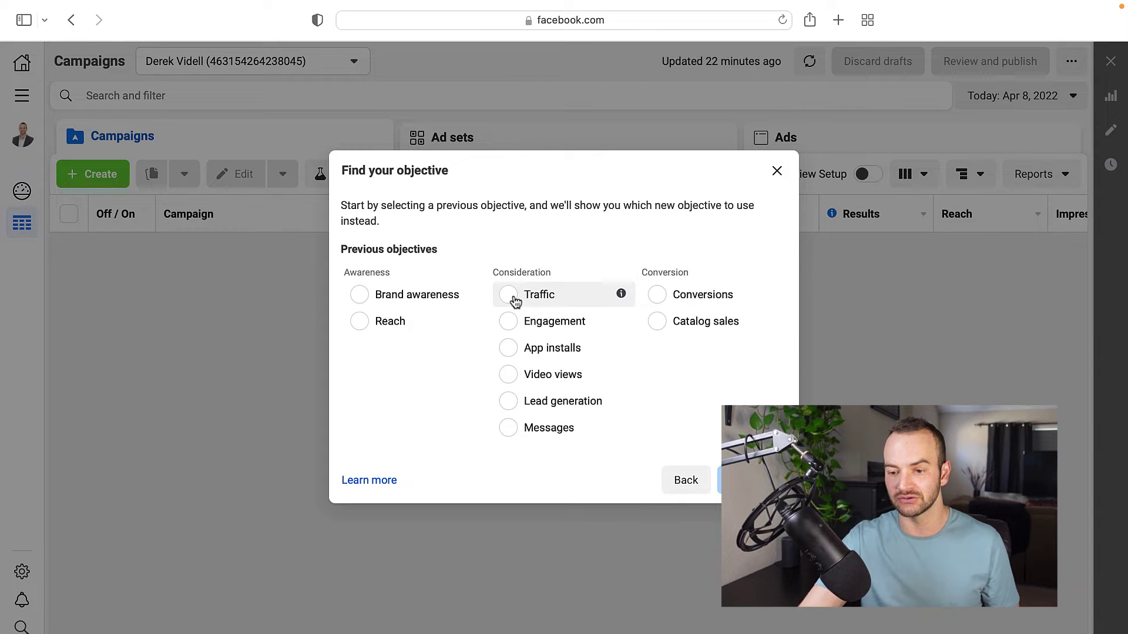
mouse_move(621, 293)
left_click(661, 293)
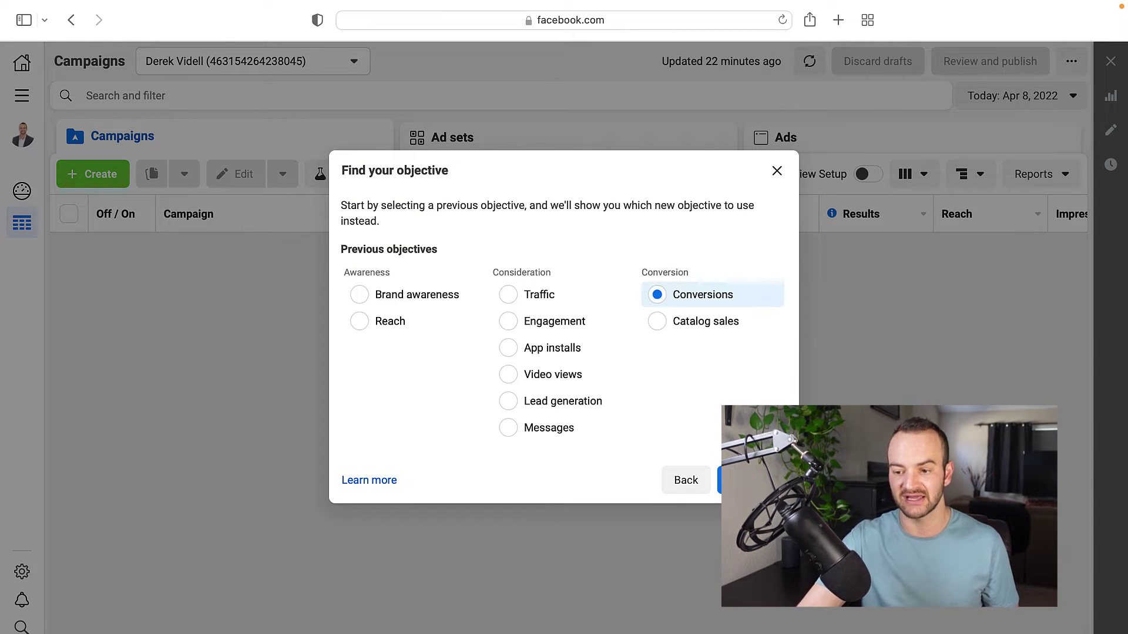
left_click(741, 480)
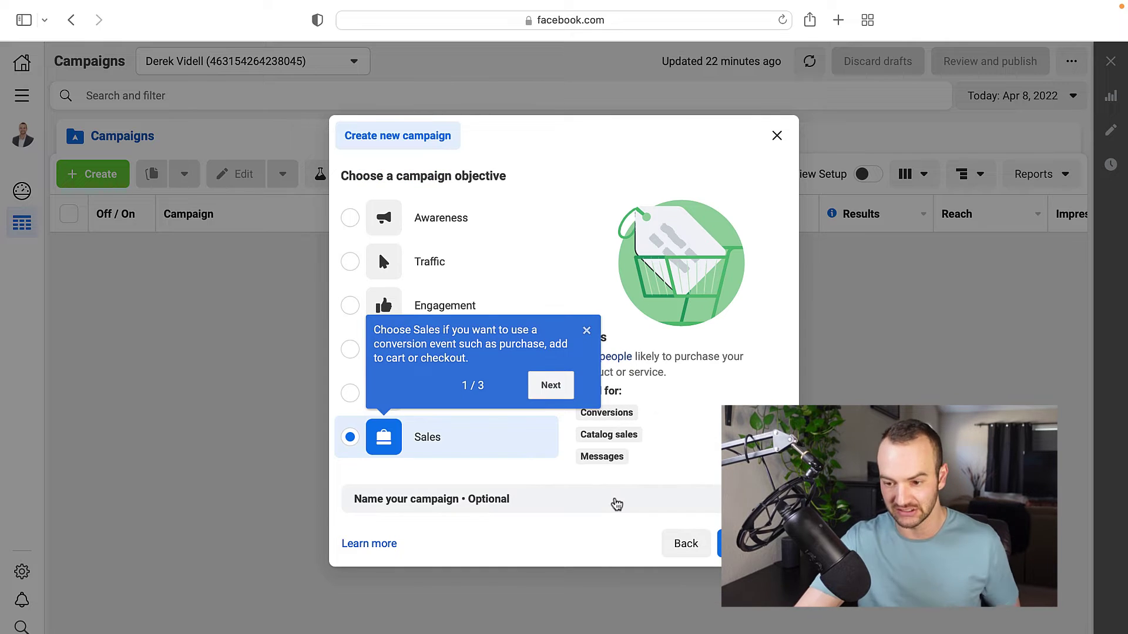
Go through the three objective tips and continue to the campaign draft with the Sales objective.
left_click(558, 388)
left_click(555, 297)
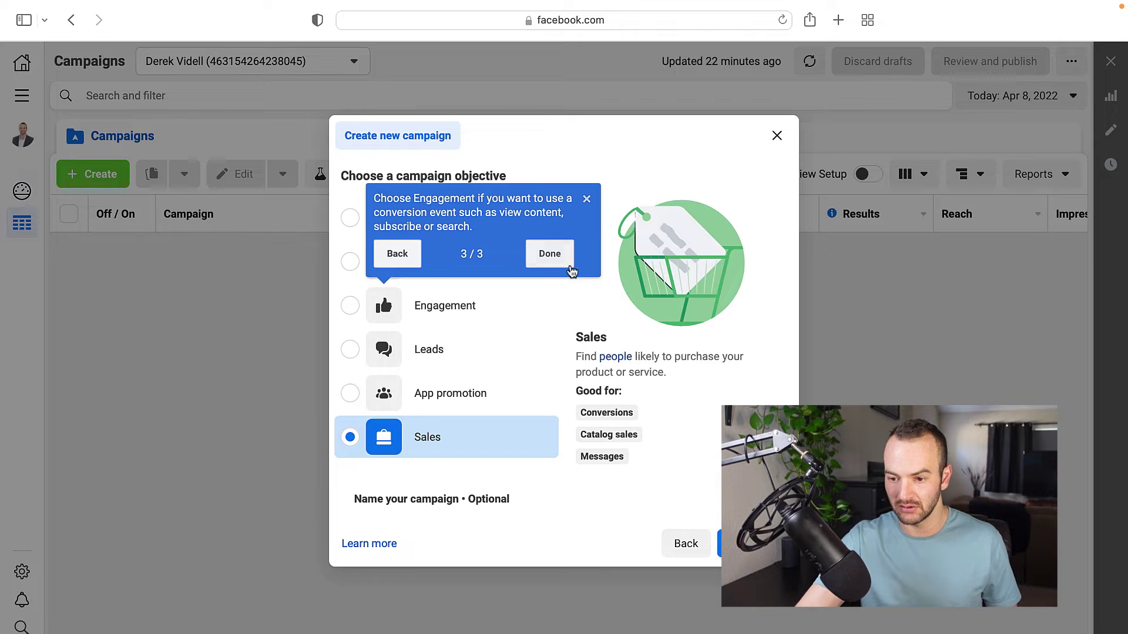
left_click(549, 252)
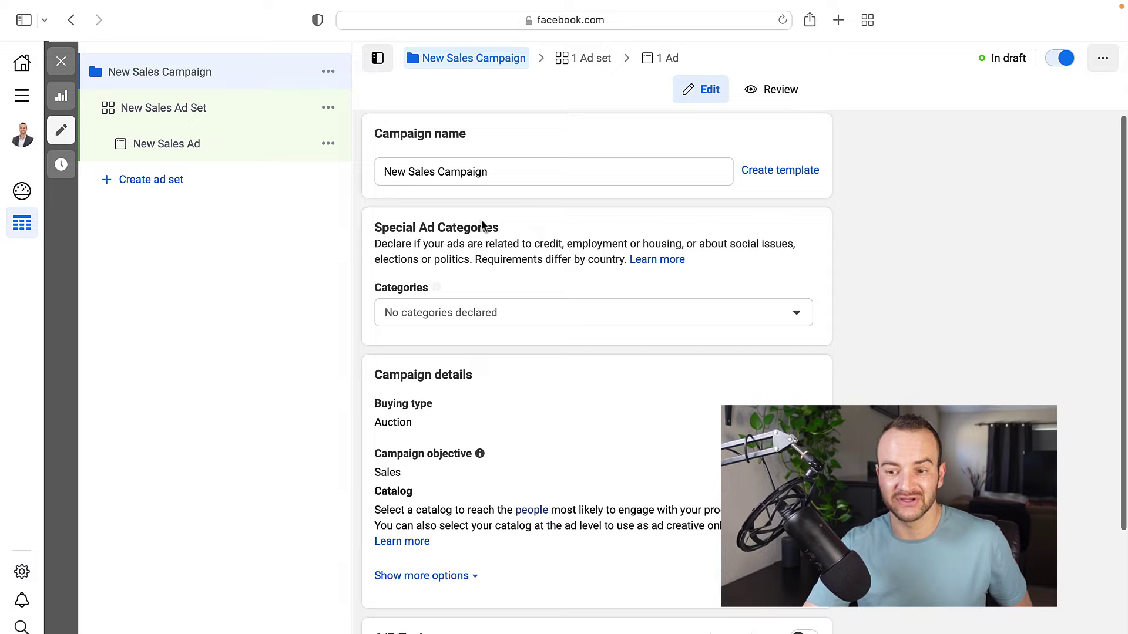
Rename the campaign to "Summer Sale 2022".
triple_click(453, 170)
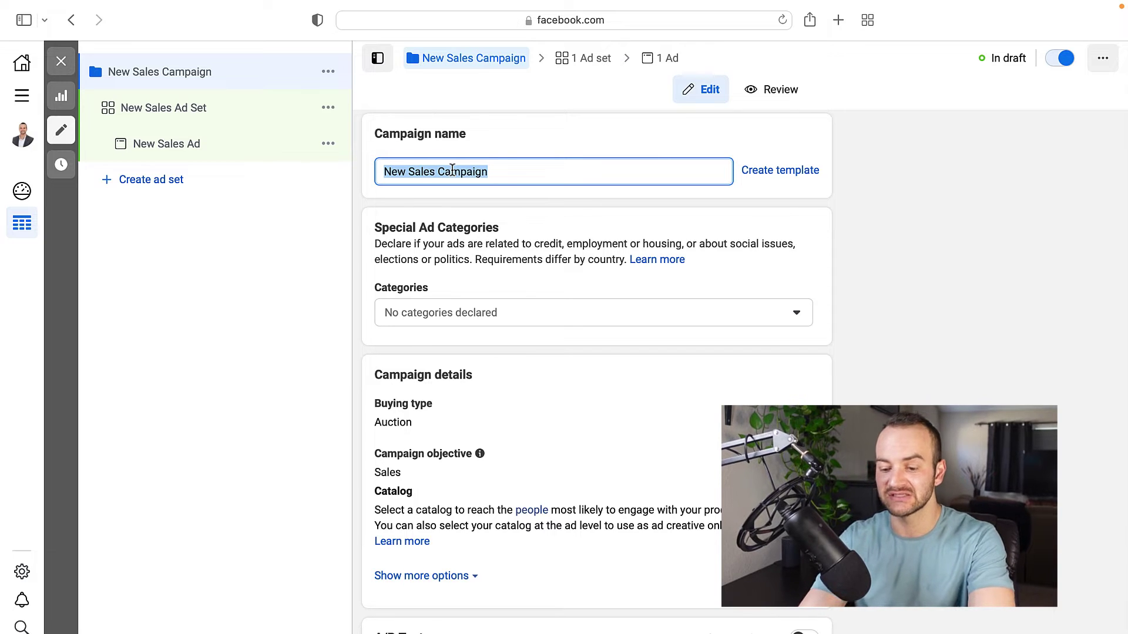
type("Summer Sale 2022")
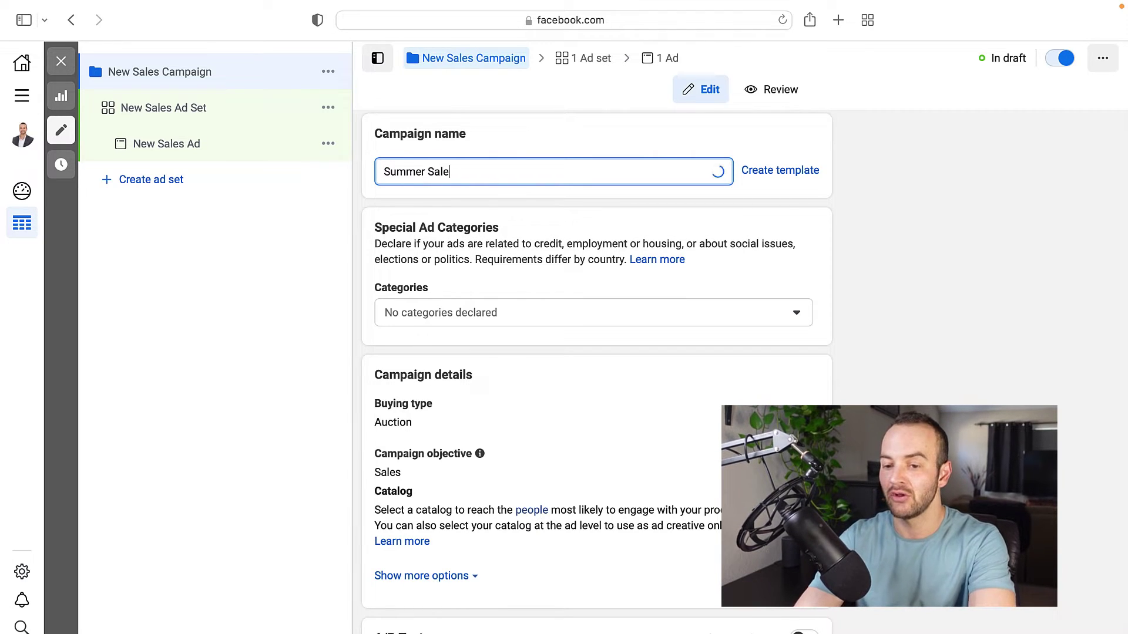
left_click(561, 126)
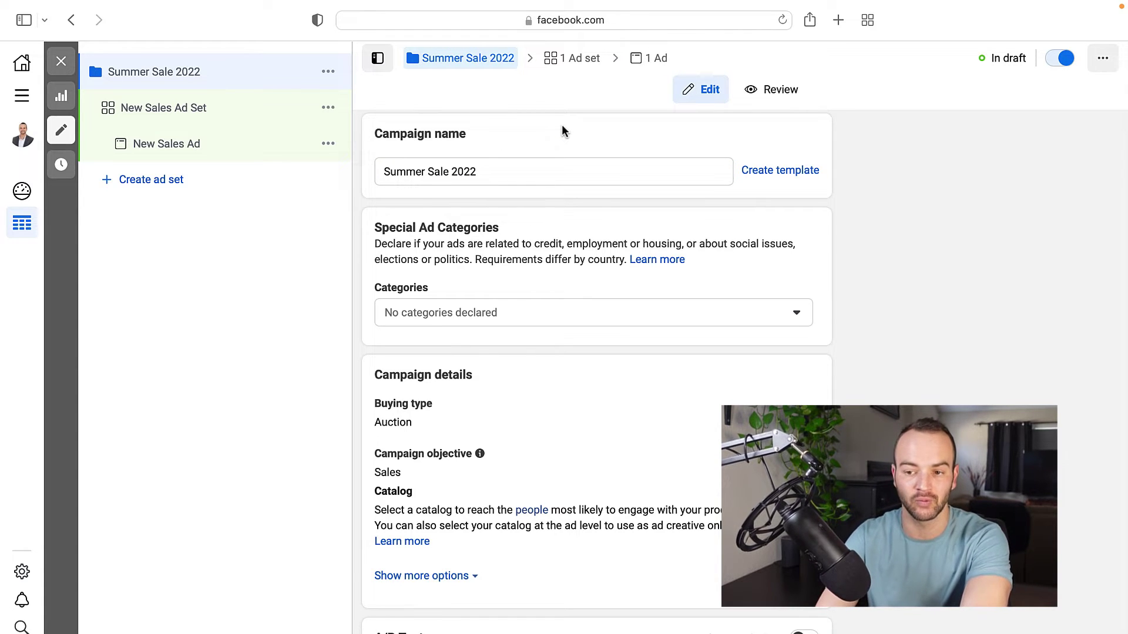
Review the campaign settings and the available special ad categories, leaving the category undeclared.
scroll(651, 354, "down", 5)
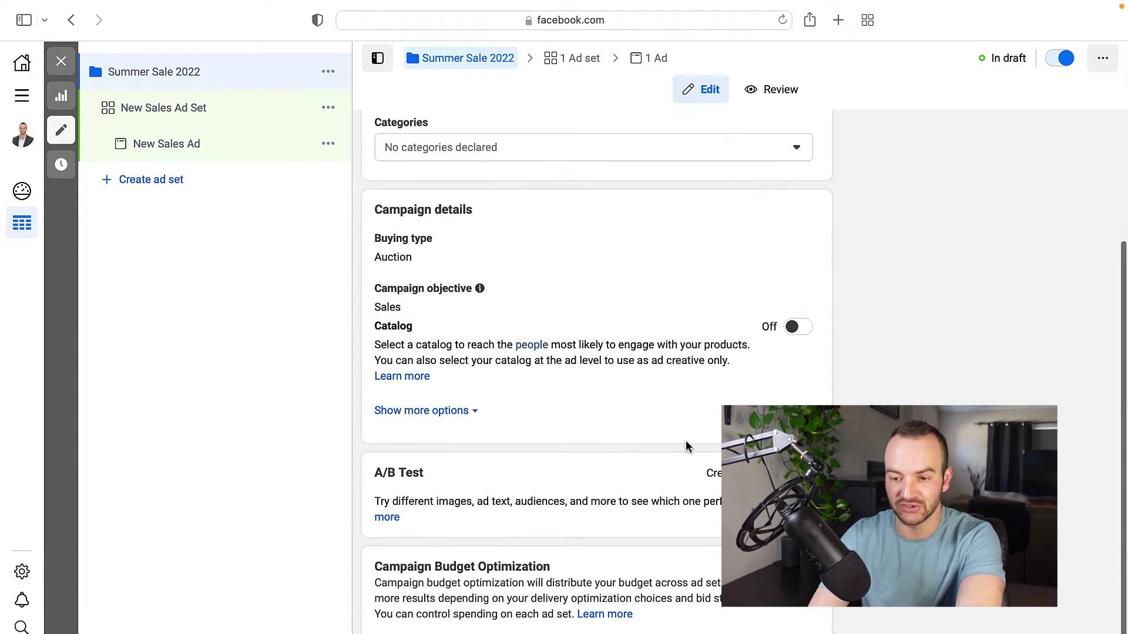
scroll(686, 442, "up", 5)
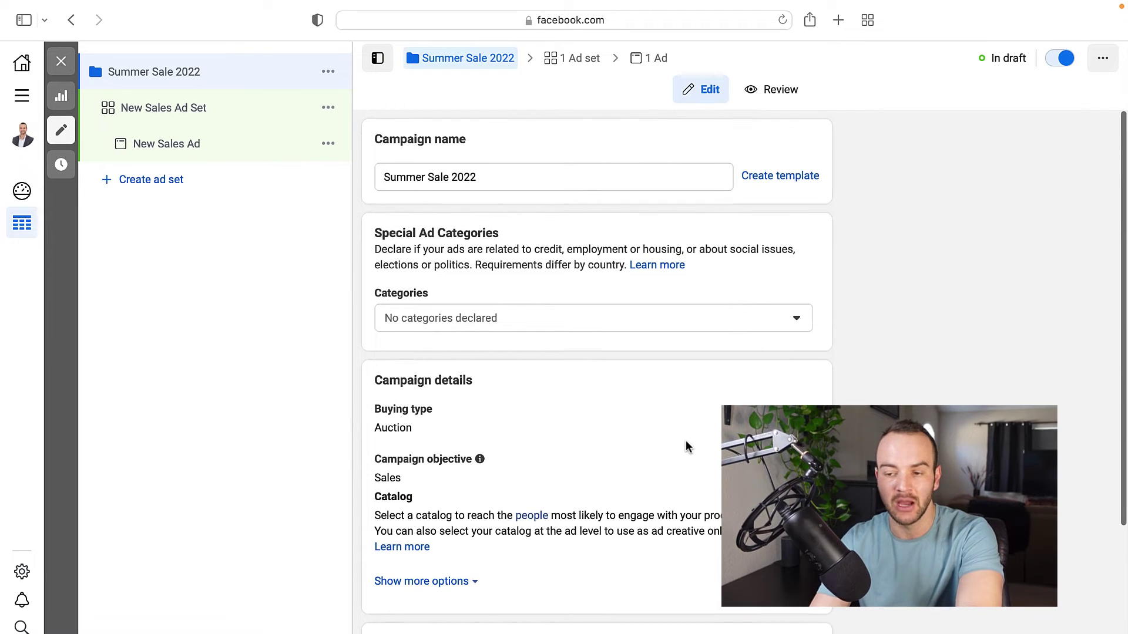
scroll(698, 485, "down", 5)
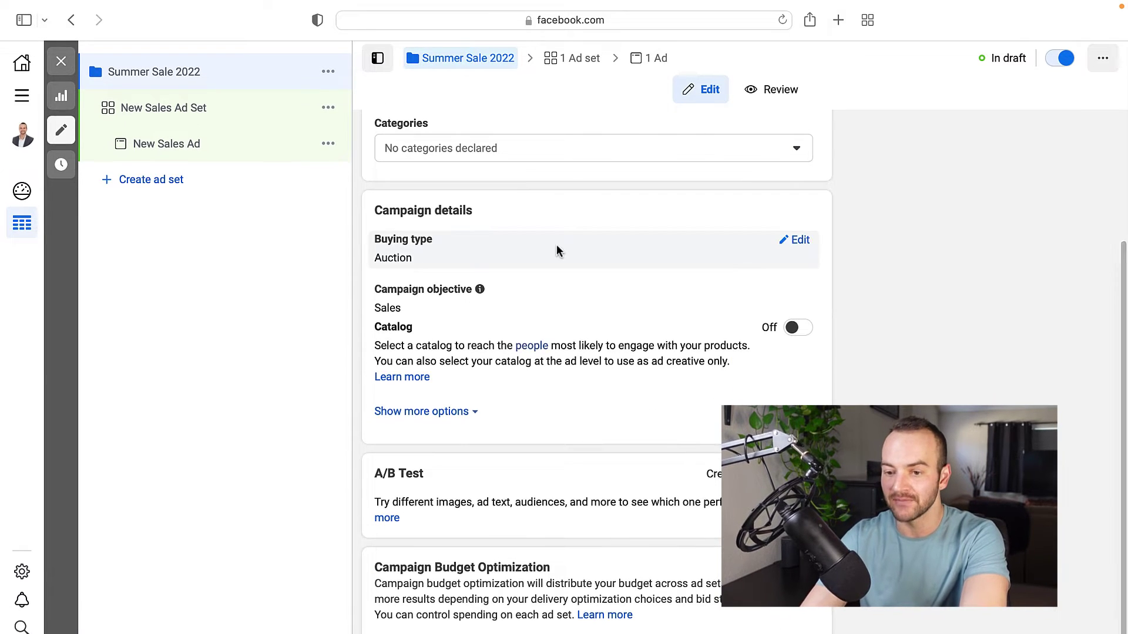
scroll(555, 244, "up", 5)
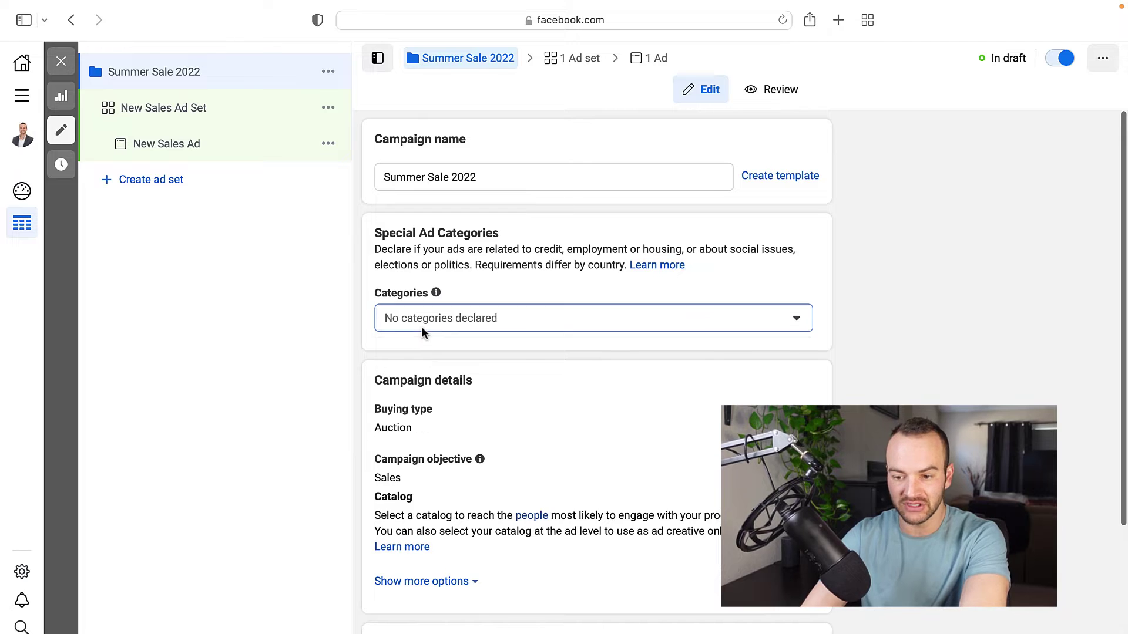
left_click(421, 326)
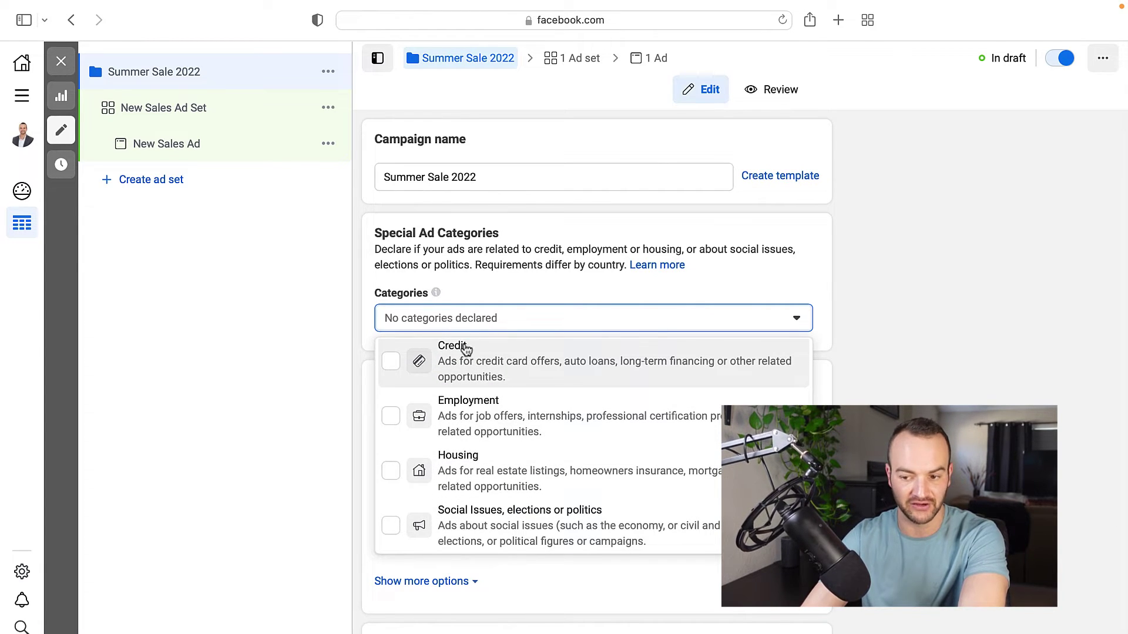
left_click(517, 320)
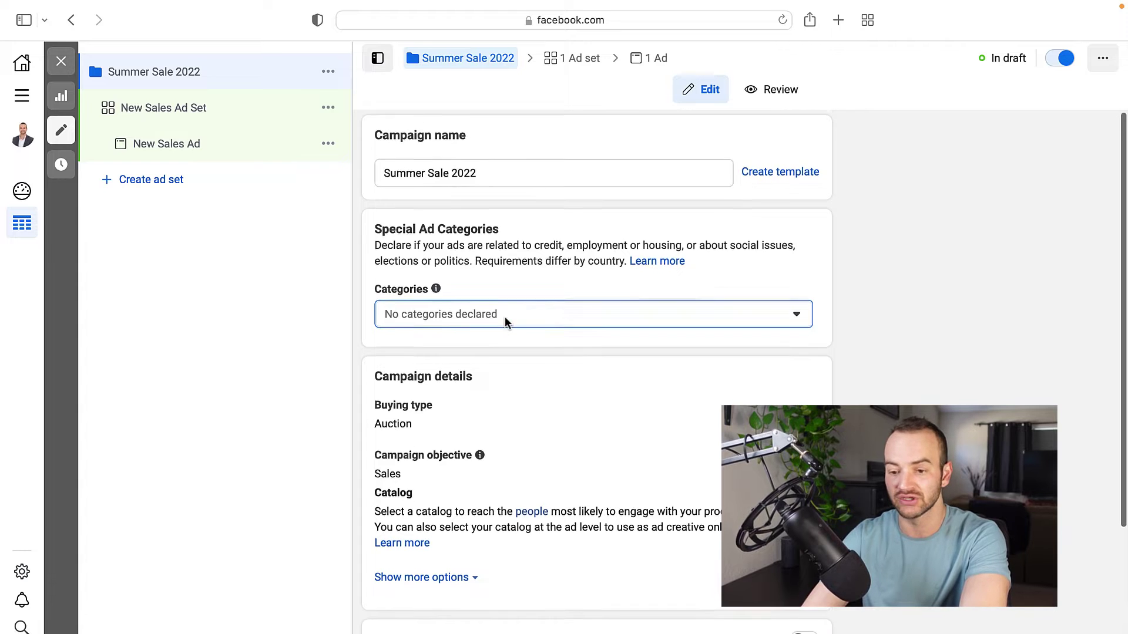
Inspect the buying type and campaign objective choices in the campaign details, keeping Auction and Sales.
scroll(505, 316, "down", 3)
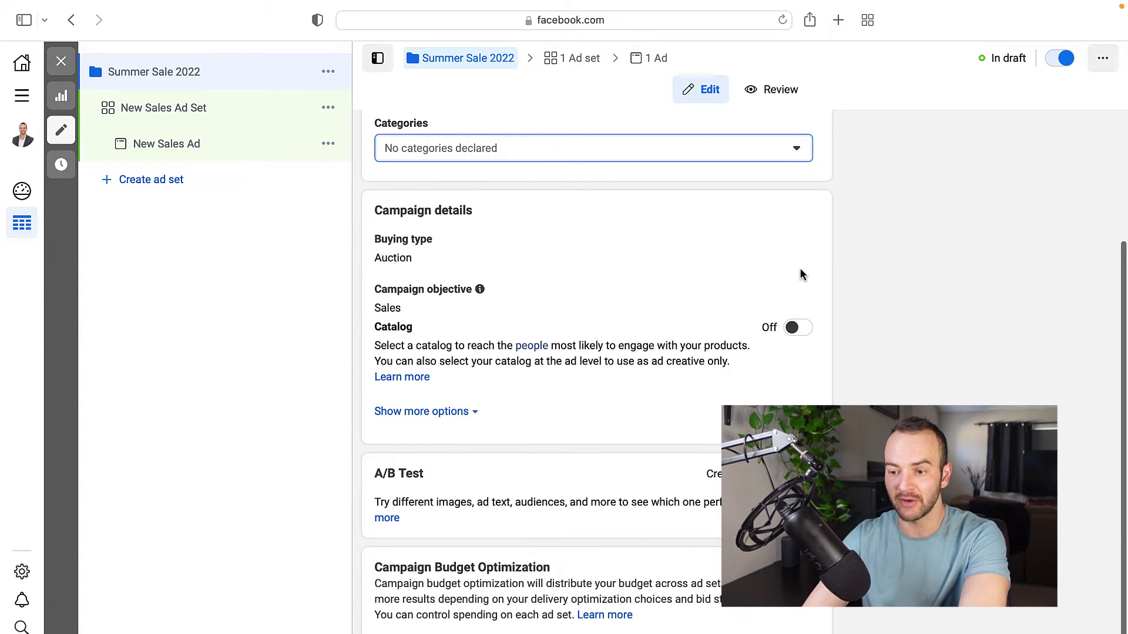
left_click(794, 240)
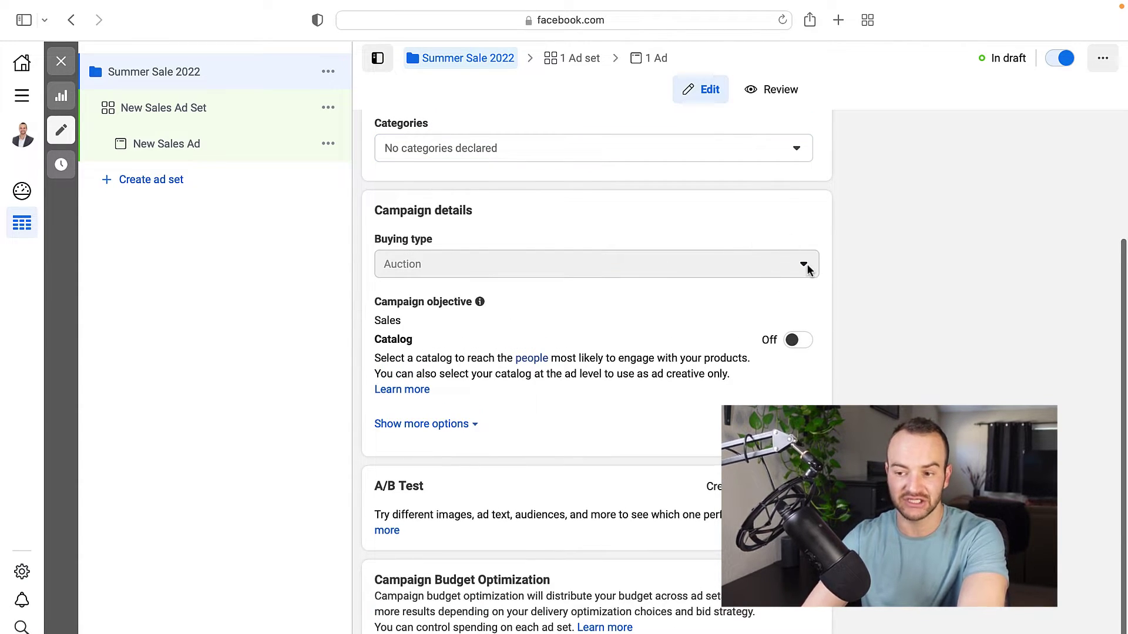
scroll(841, 350, "down", 1)
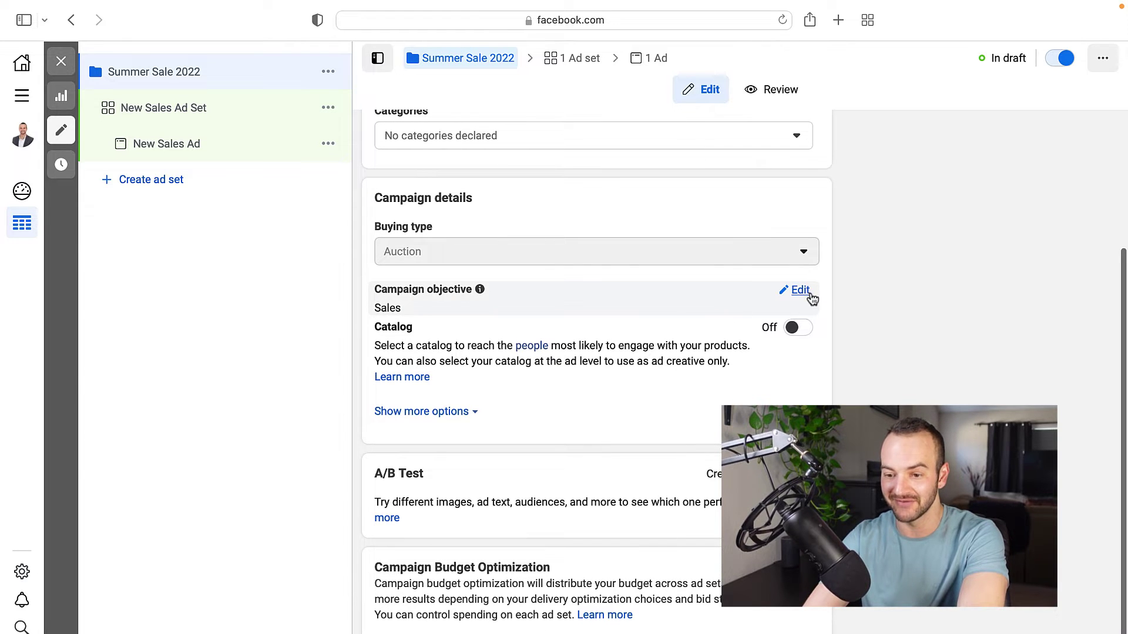
left_click(805, 293)
scroll(677, 486, "down", 1)
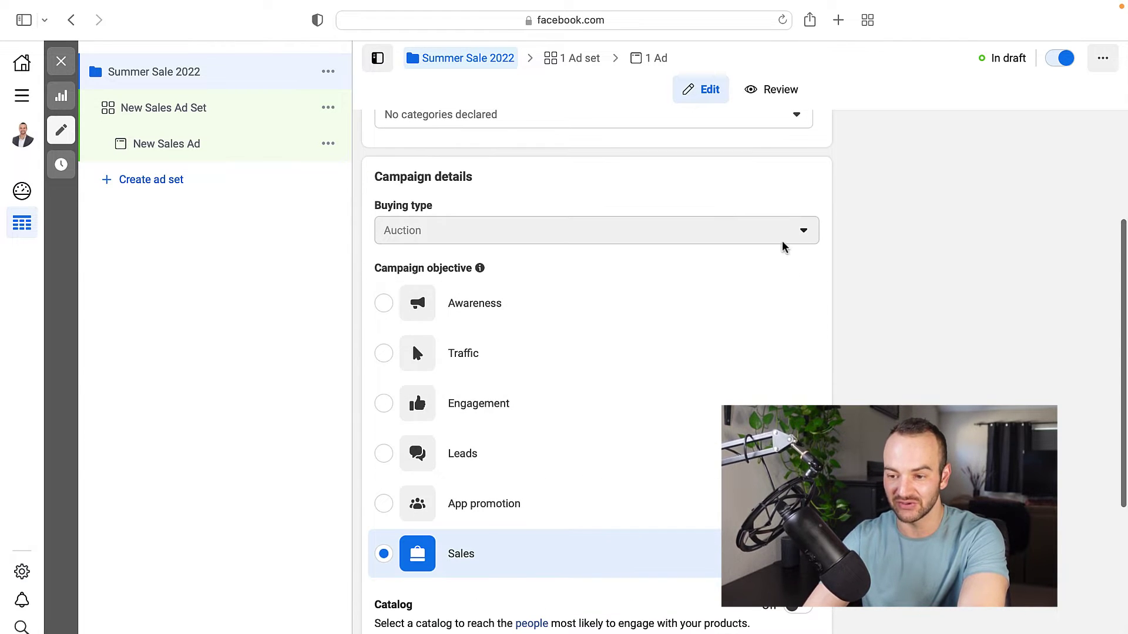
scroll(673, 288, "down", 5)
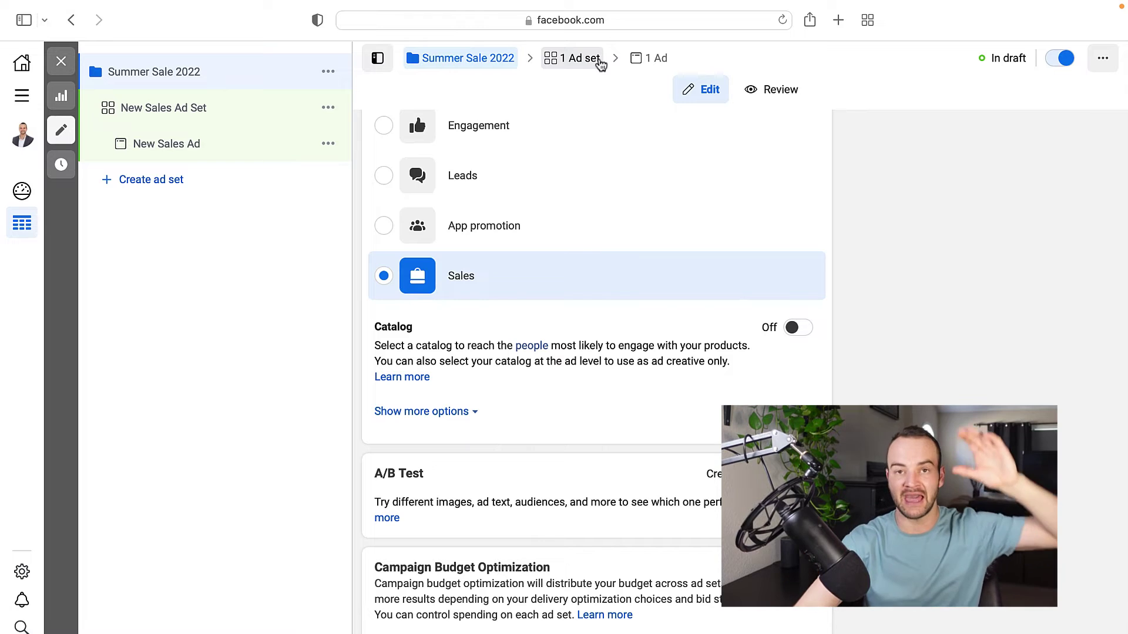
left_click(491, 19)
left_click(808, 148)
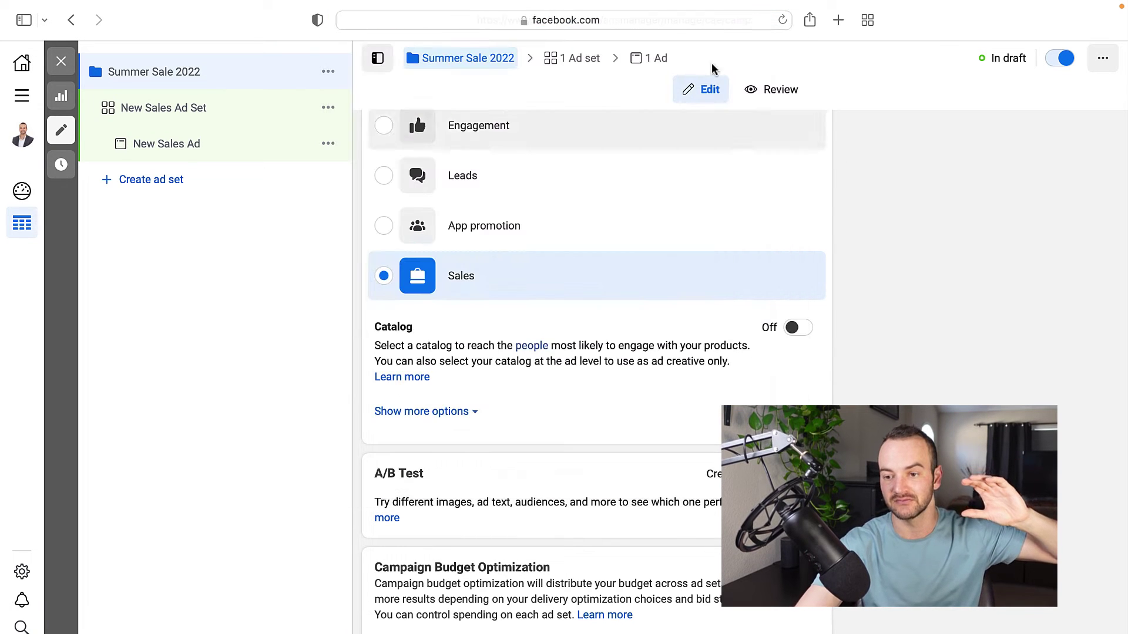
Open the campaign's ad set and look through its settings down to the budget and schedule.
left_click(592, 64)
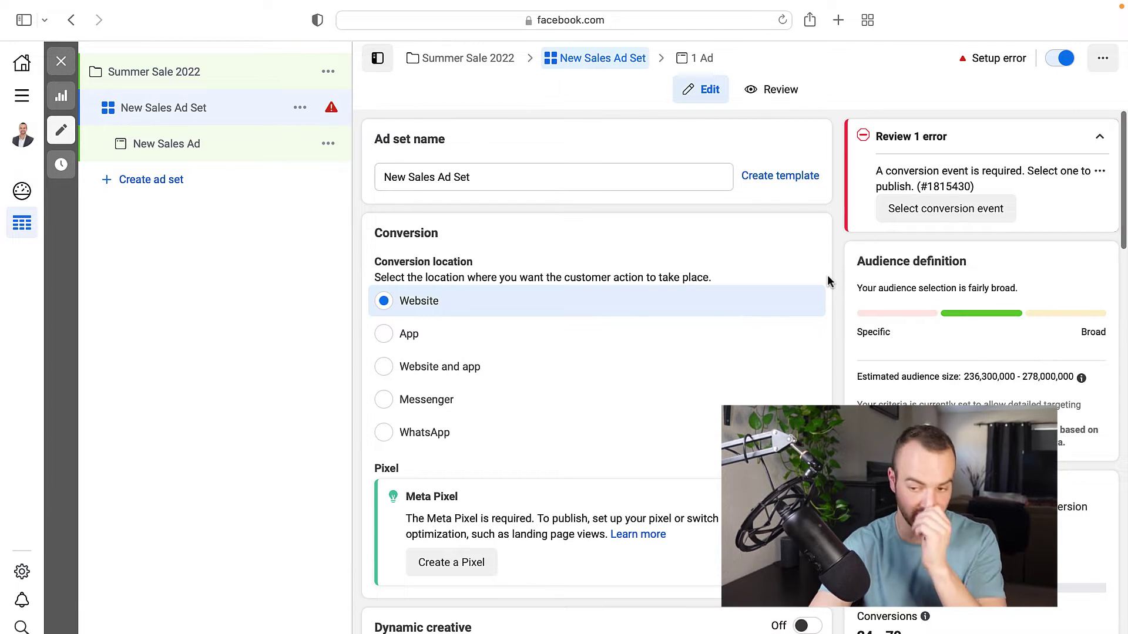
scroll(682, 199, "down", 1)
scroll(616, 235, "up", 1)
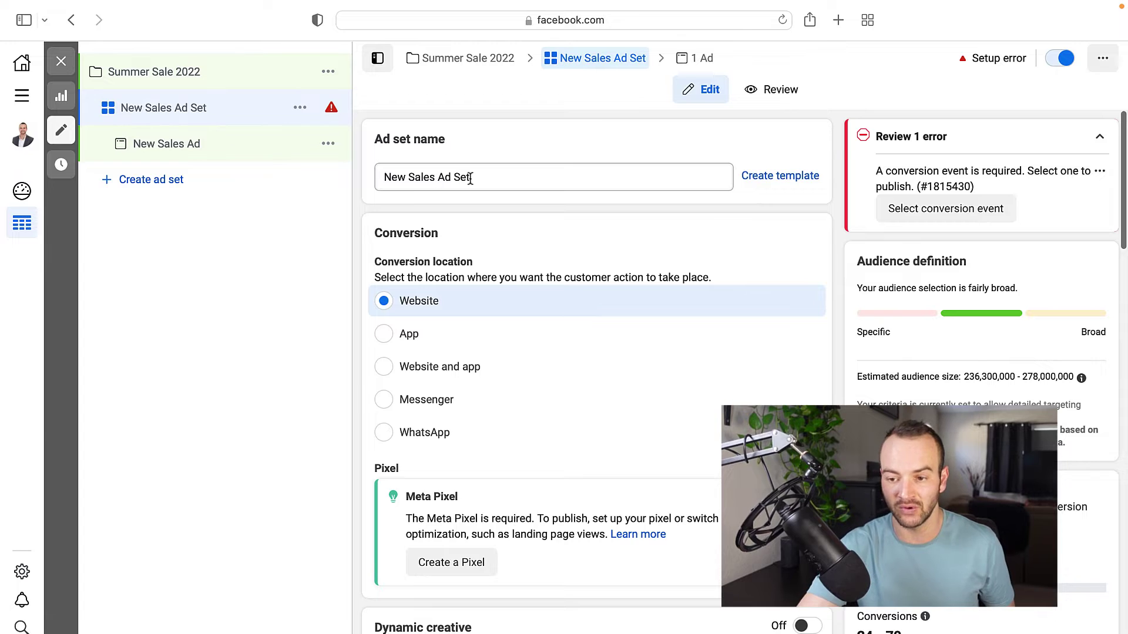
scroll(551, 351, "down", 8)
scroll(551, 351, "down", 2)
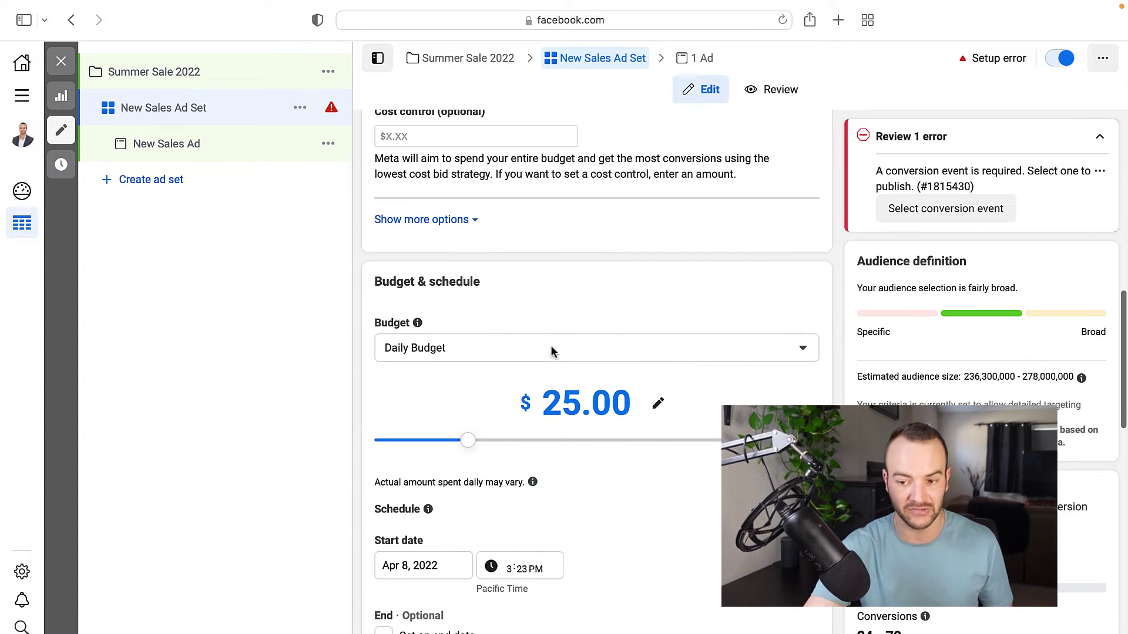
Look through the ad set's optimization and delivery, budget and schedule, audience and placement settings.
scroll(551, 351, "up", 5)
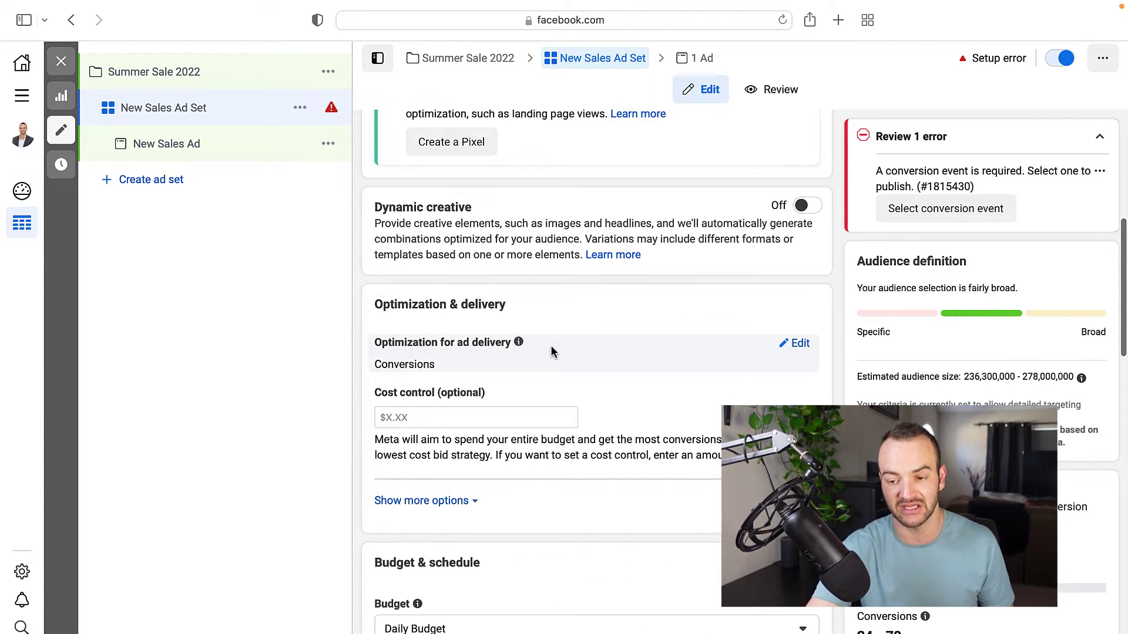
scroll(551, 347, "down", 8)
scroll(550, 349, "down", 4)
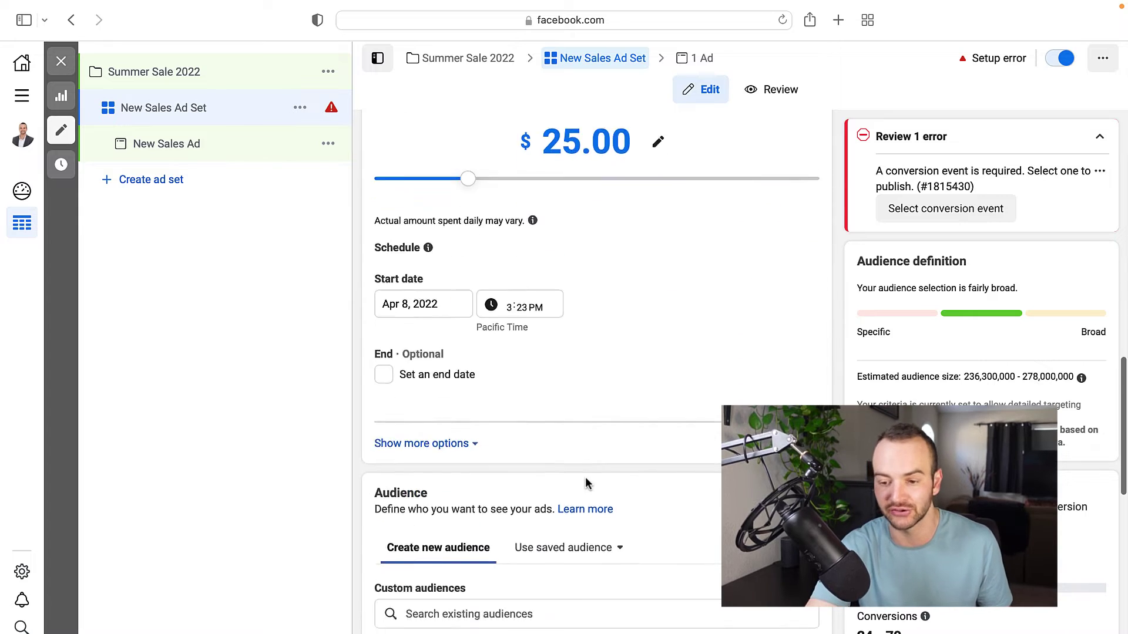
scroll(508, 356, "down", 9)
scroll(510, 354, "up", 3)
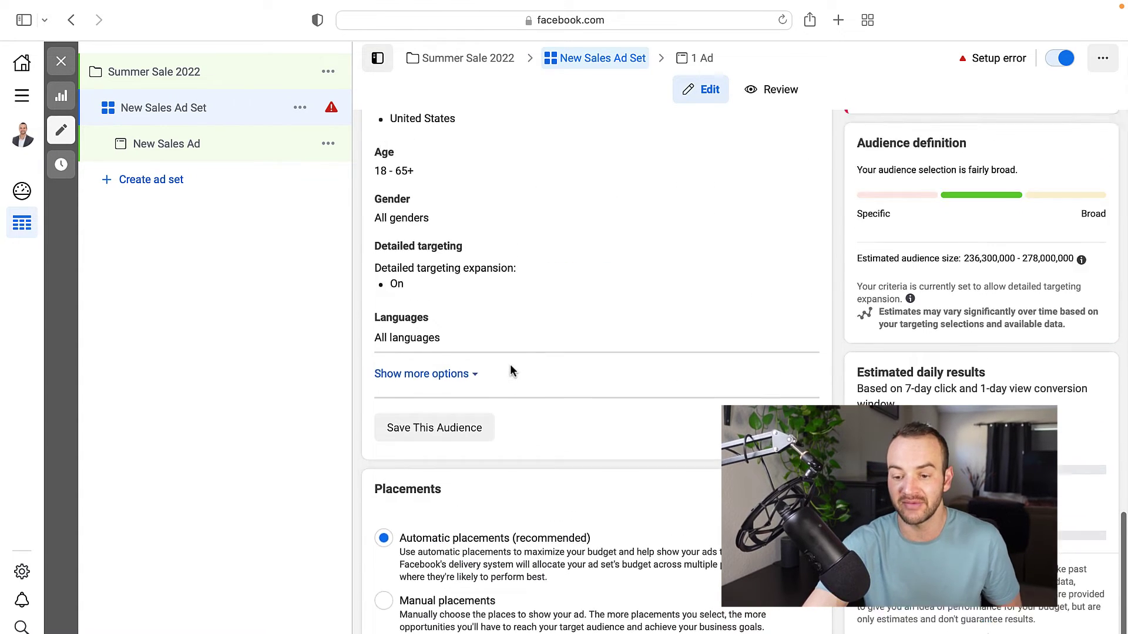
scroll(500, 271, "up", 10)
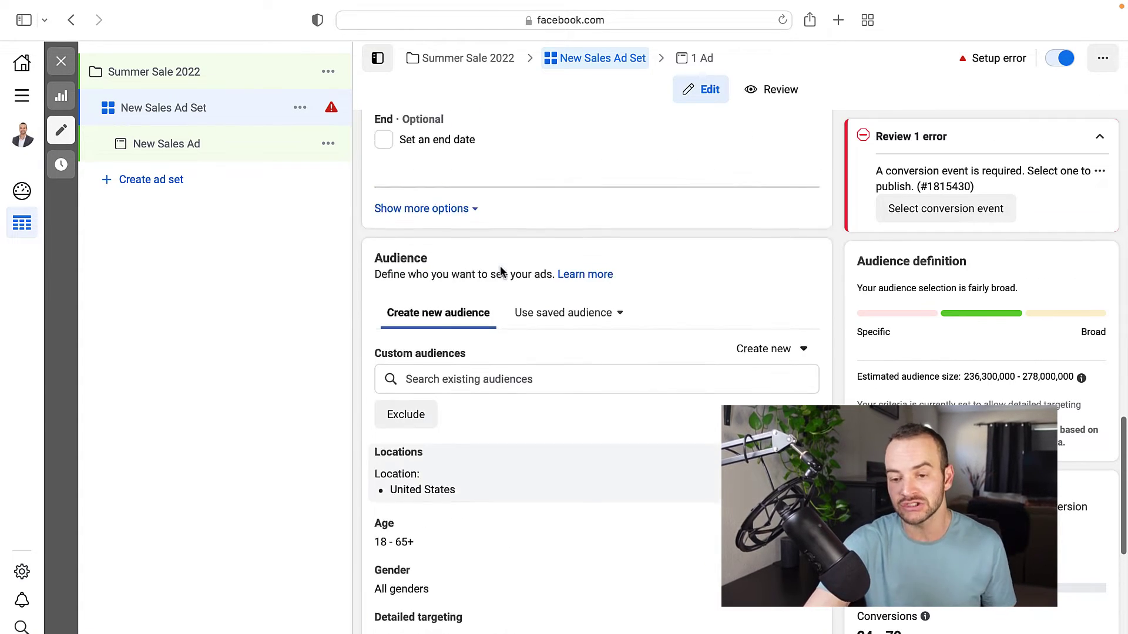
scroll(499, 265, "up", 3)
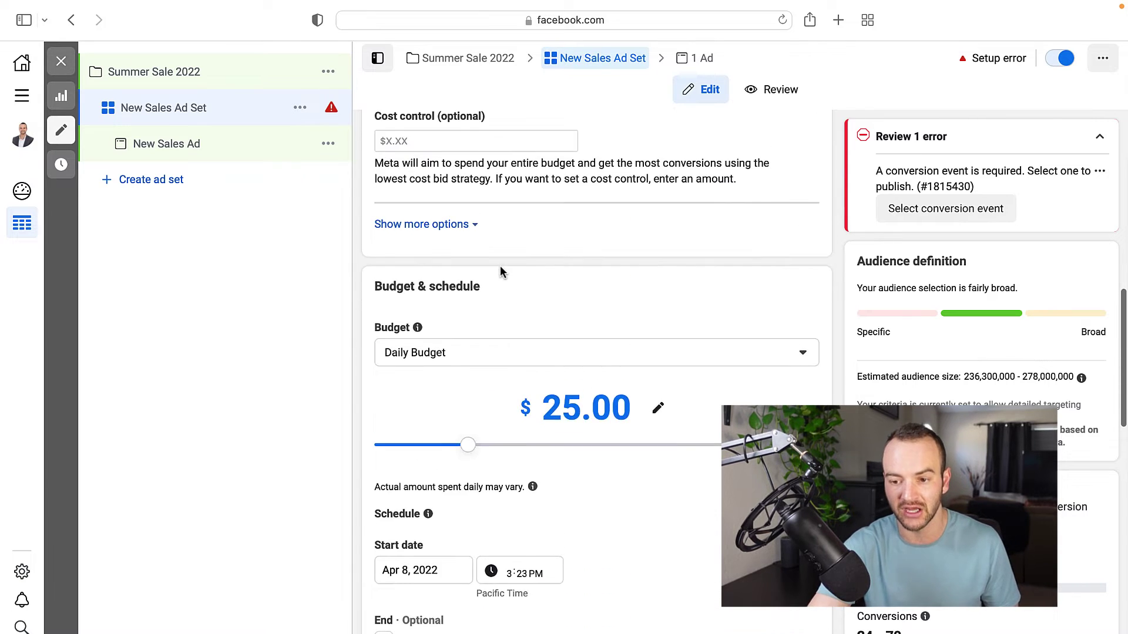
scroll(486, 350, "down", 10)
scroll(499, 282, "down", 2)
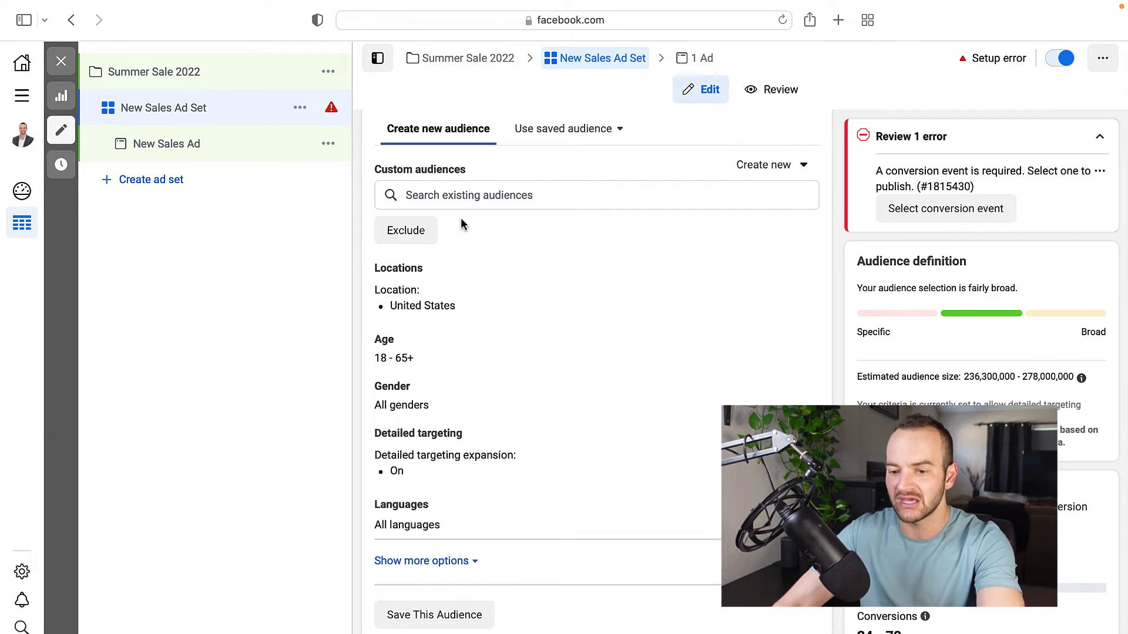
Check the ad account for existing custom or lookalike audiences without choosing one.
scroll(461, 218, "down", 1)
left_click(488, 176)
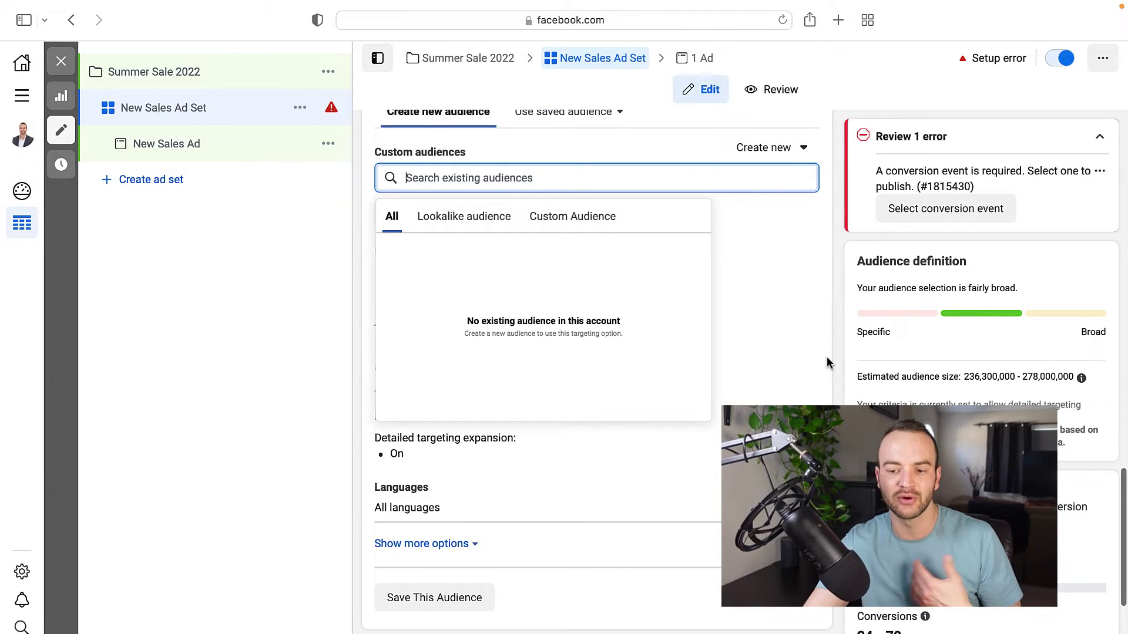
scroll(825, 361, "down", 1)
left_click(815, 378)
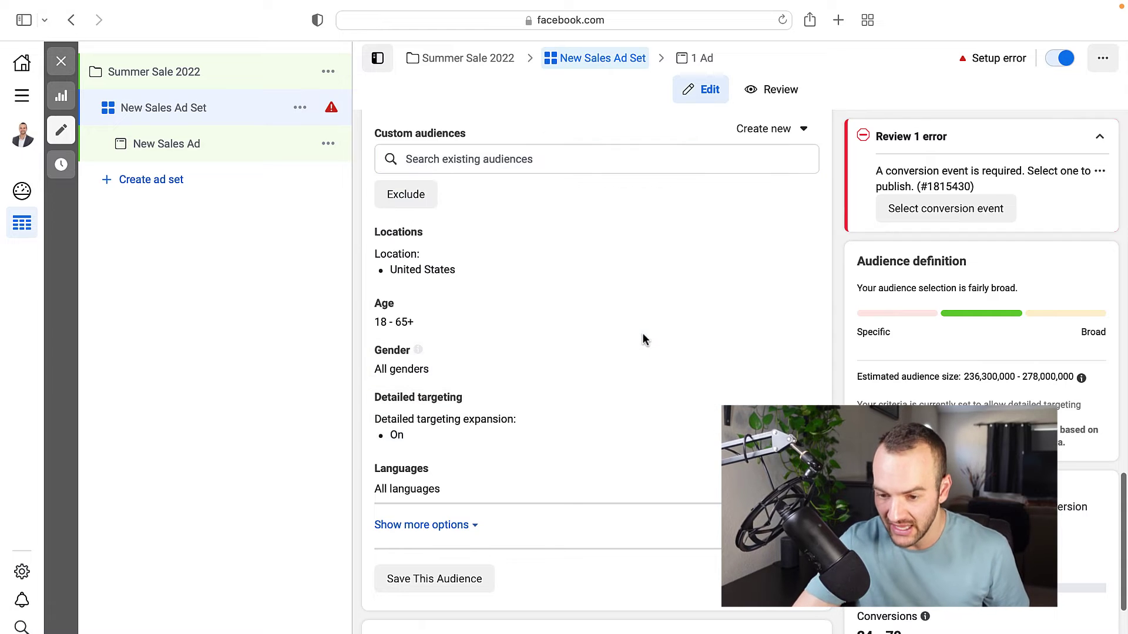
Open the audience's detailed targeting for editing and turn off Detailed Targeting Expansion.
scroll(642, 336, "down", 1)
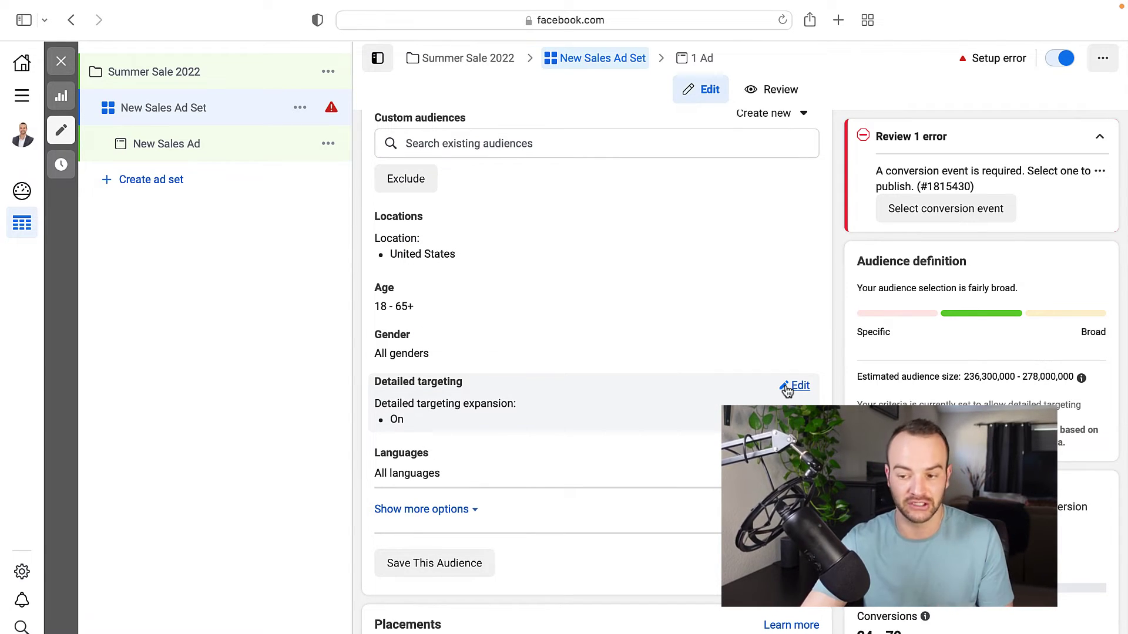
left_click(798, 387)
scroll(518, 470, "down", 2)
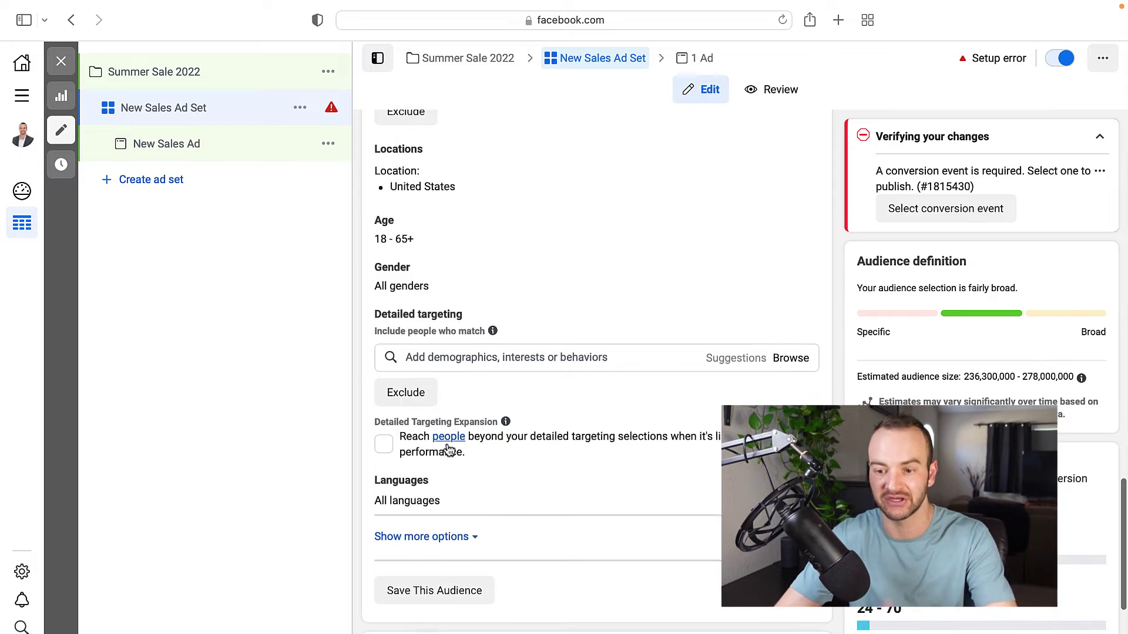
scroll(446, 464, "up", 4)
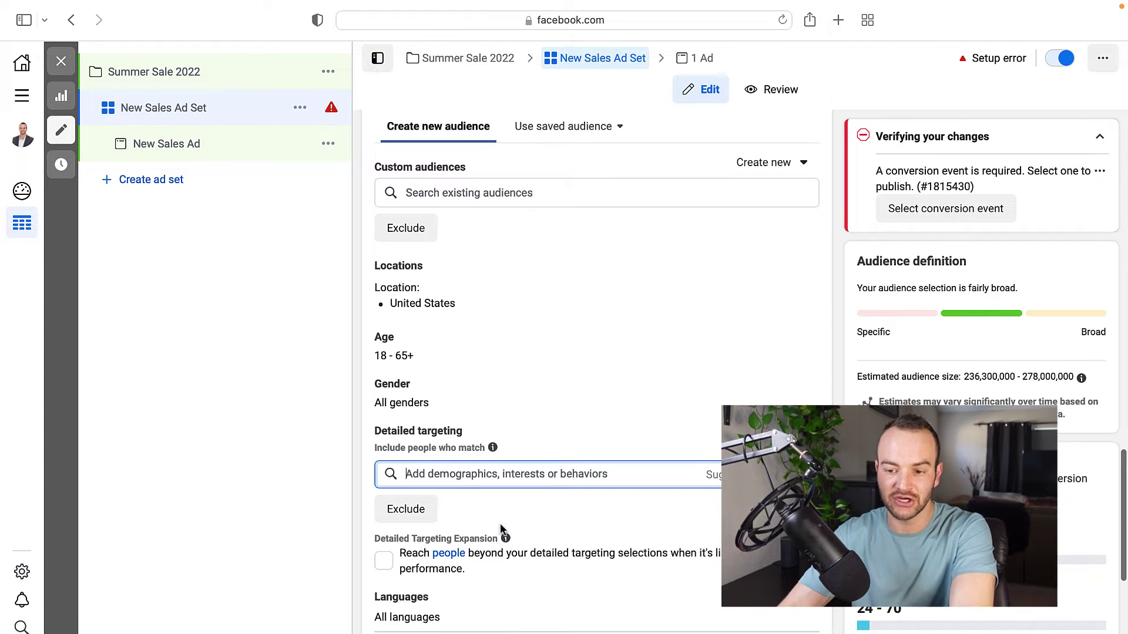
scroll(501, 529, "up", 10)
scroll(500, 529, "up", 6)
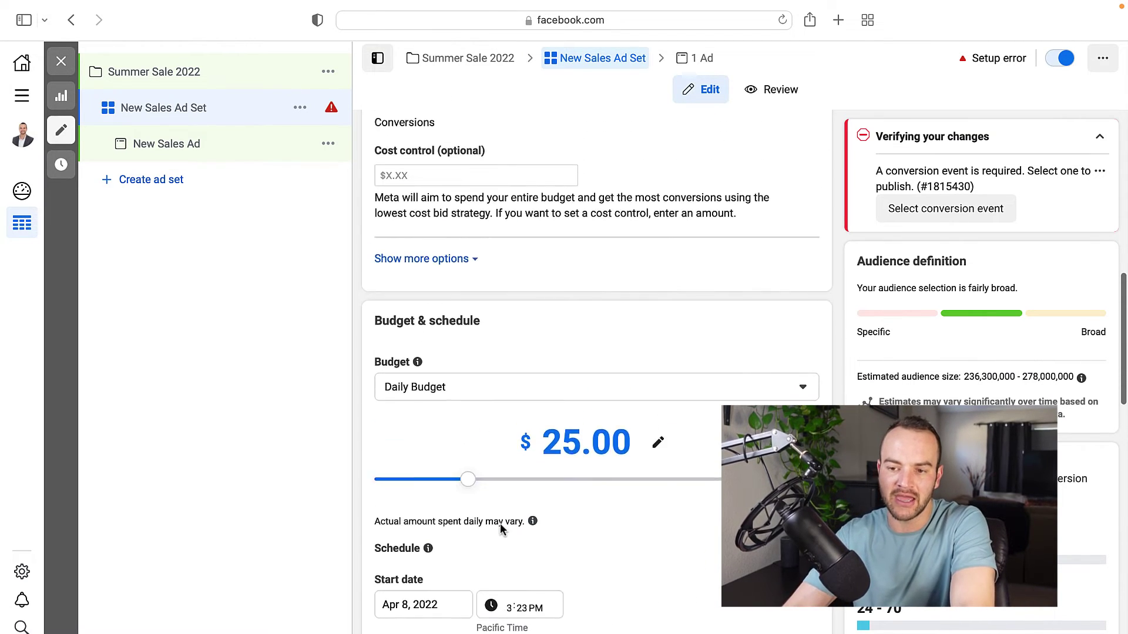
Search detailed targeting for "entrepreneur" and include people with the Entrepreneurship interest.
scroll(501, 528, "down", 10)
scroll(500, 529, "down", 10)
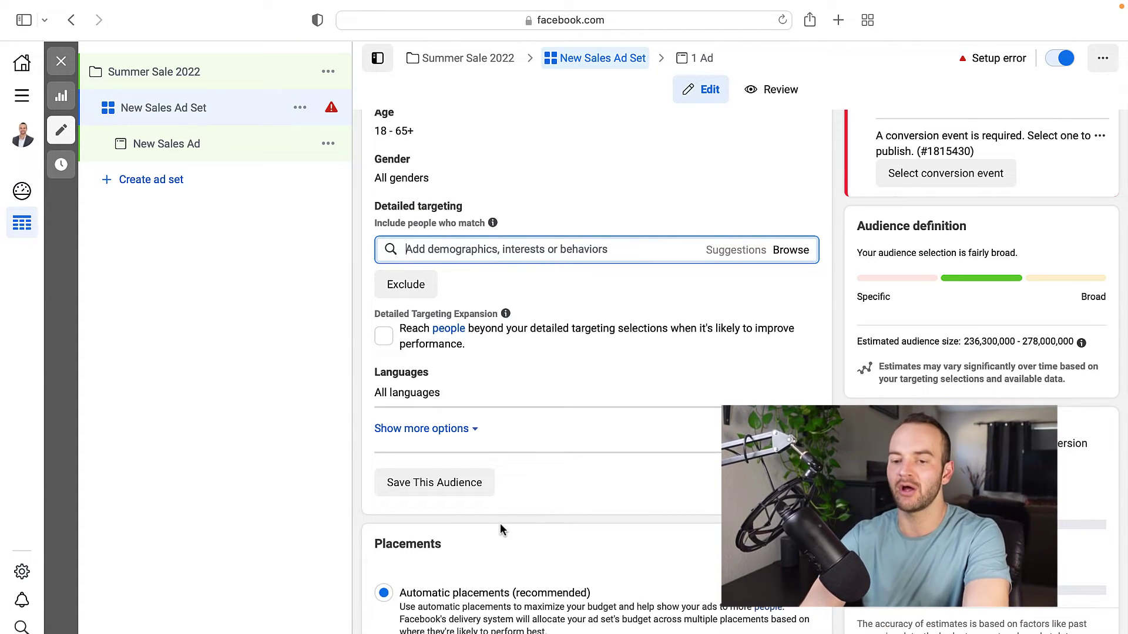
type("entrepreneur")
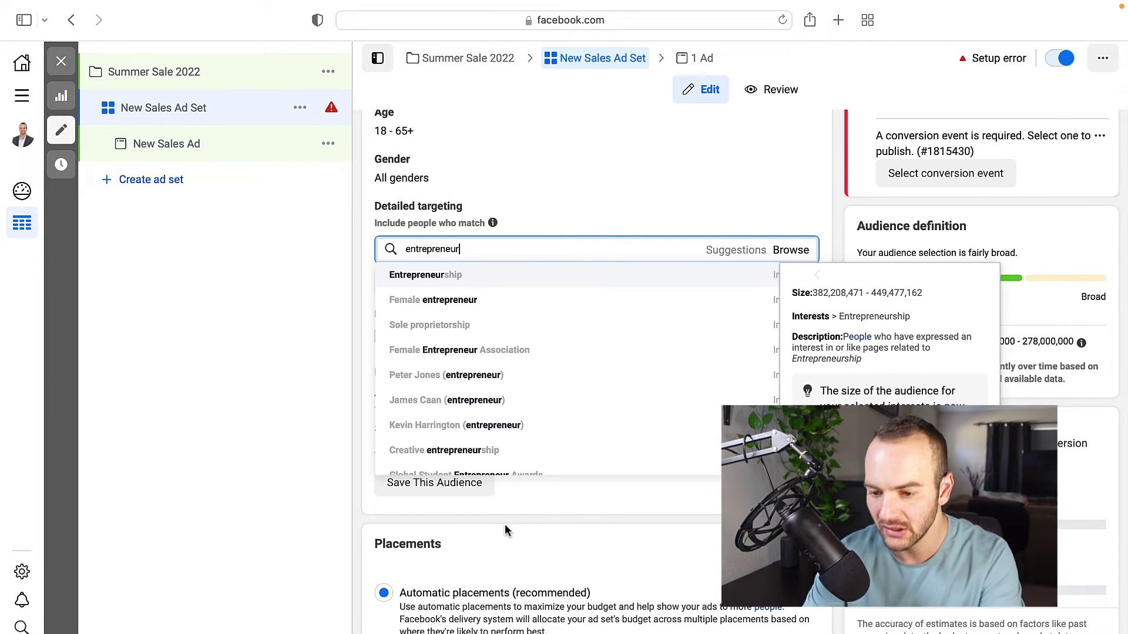
left_click(444, 282)
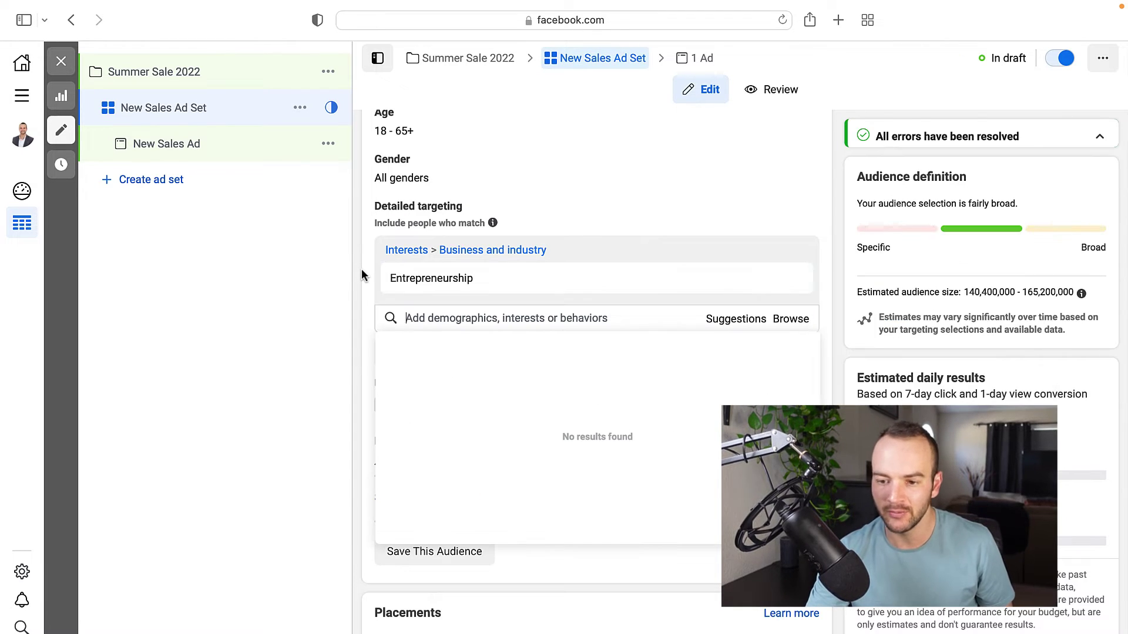
left_click(361, 270)
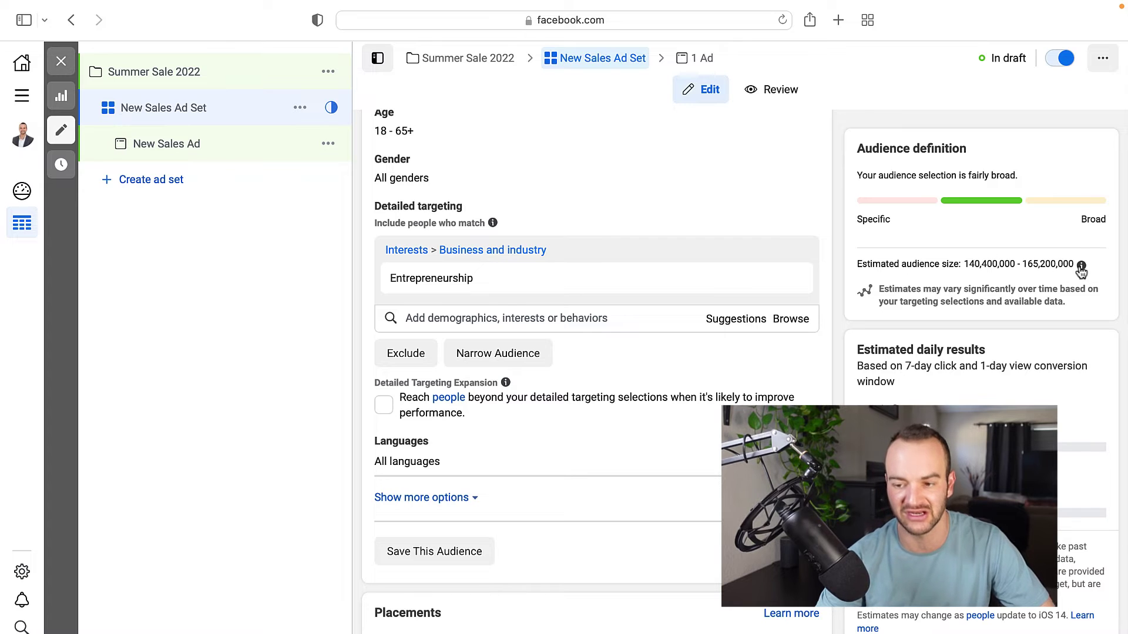
Examine the estimated audience size alongside the location, age, gender and detailed targeting settings.
mouse_move(1081, 266)
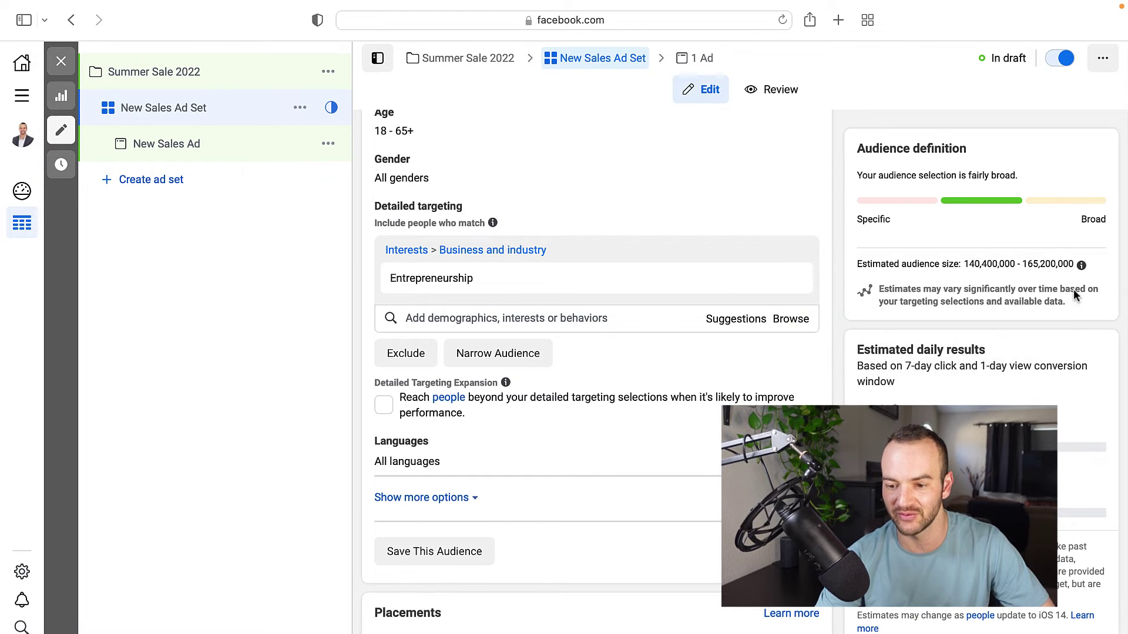
scroll(1055, 273, "up", 4)
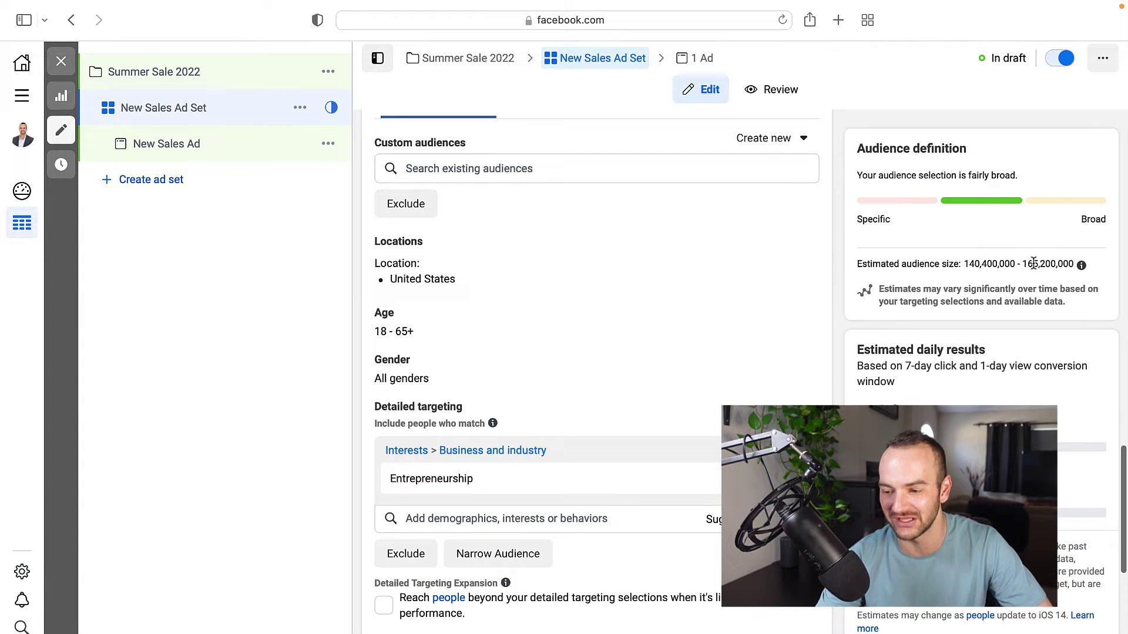
scroll(1058, 261, "up", 1)
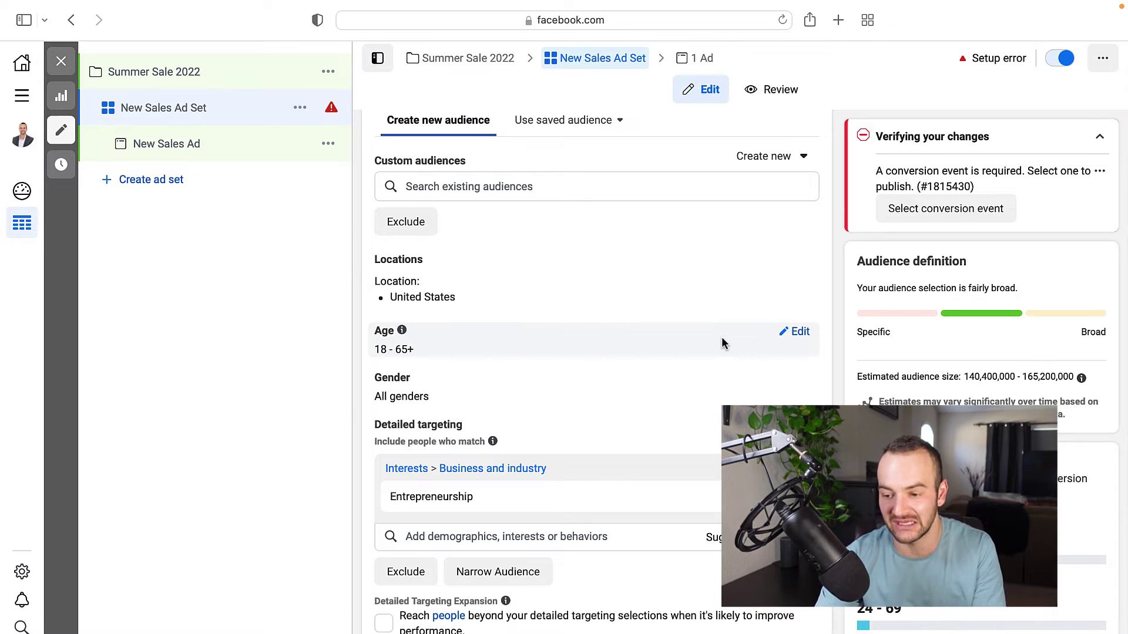
scroll(722, 338, "down", 1)
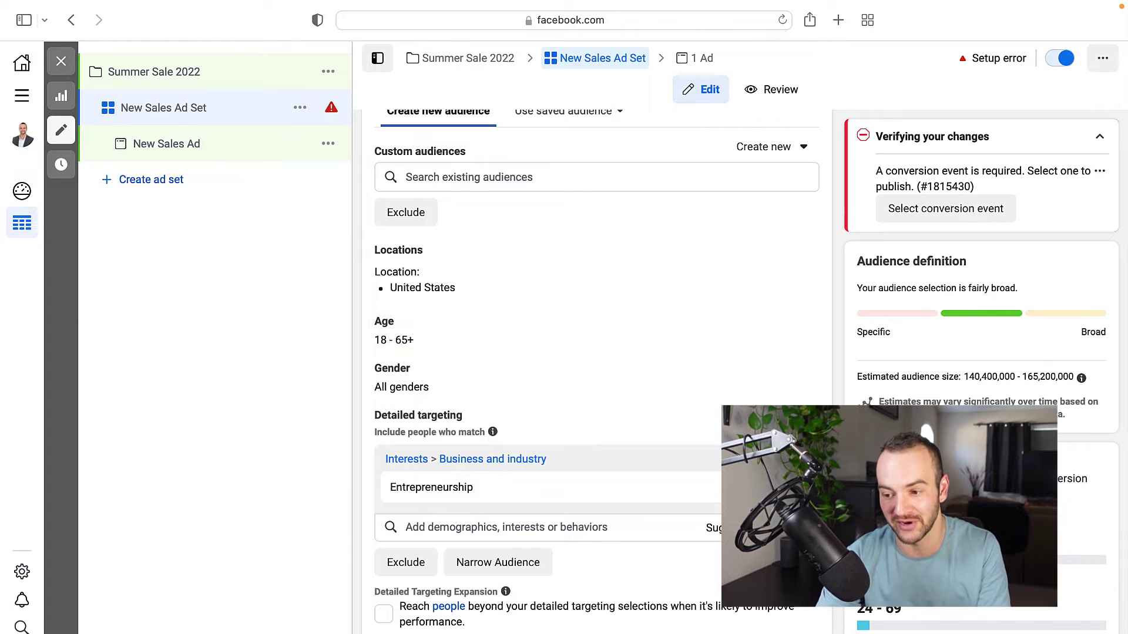
scroll(721, 353, "down", 2)
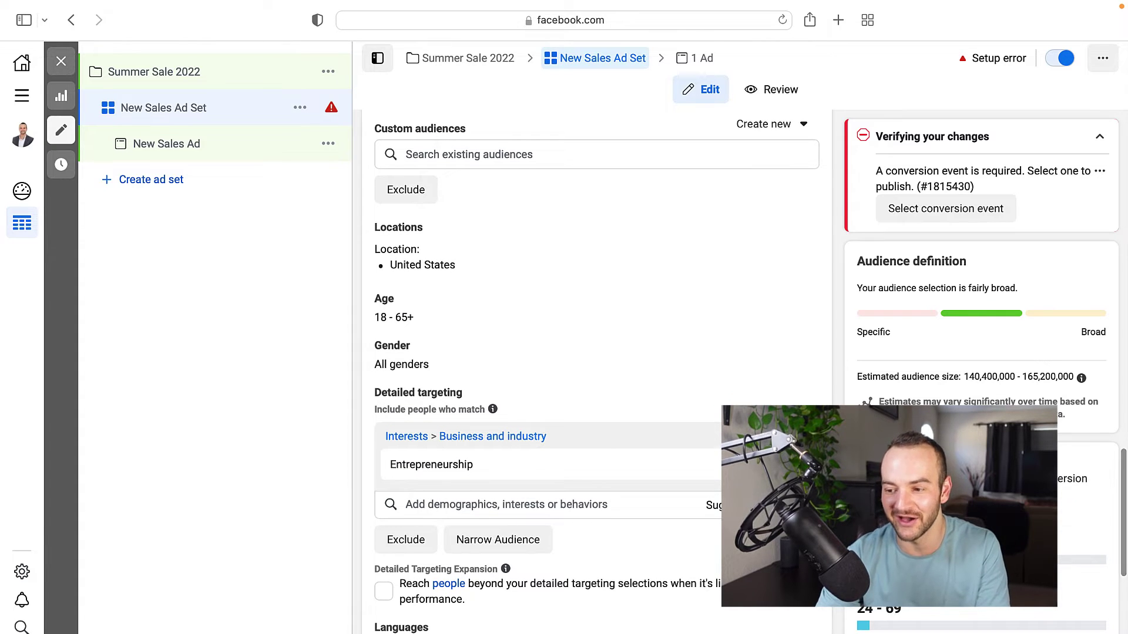
scroll(722, 352, "down", 3)
scroll(726, 405, "down", 10)
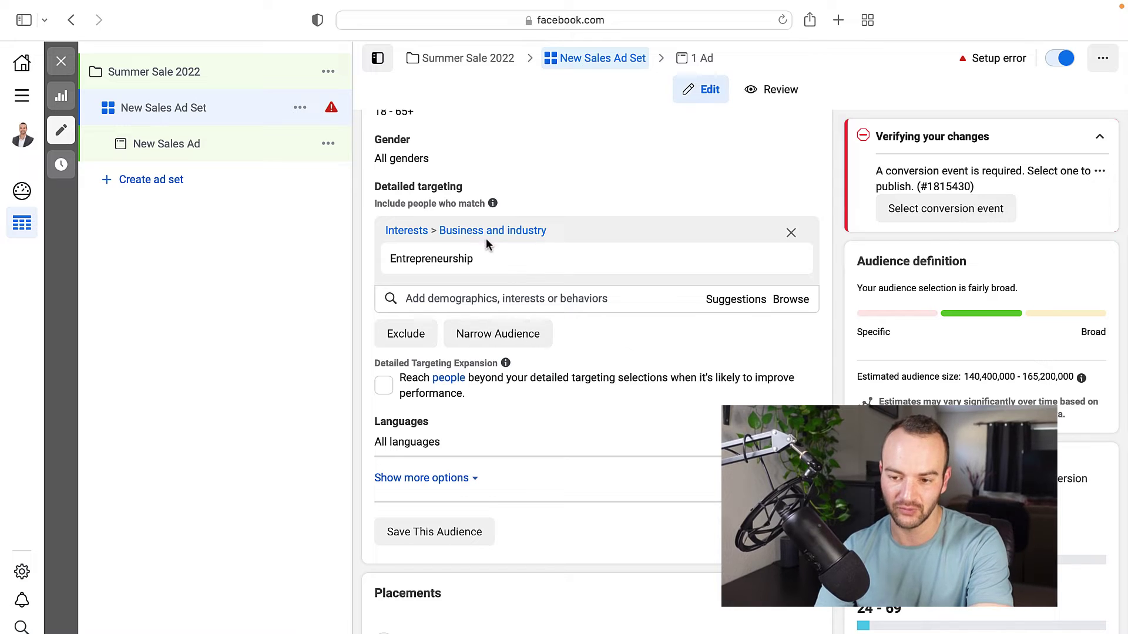
Narrow the audience by adding a second group of criteria that people must also match.
left_click(486, 333)
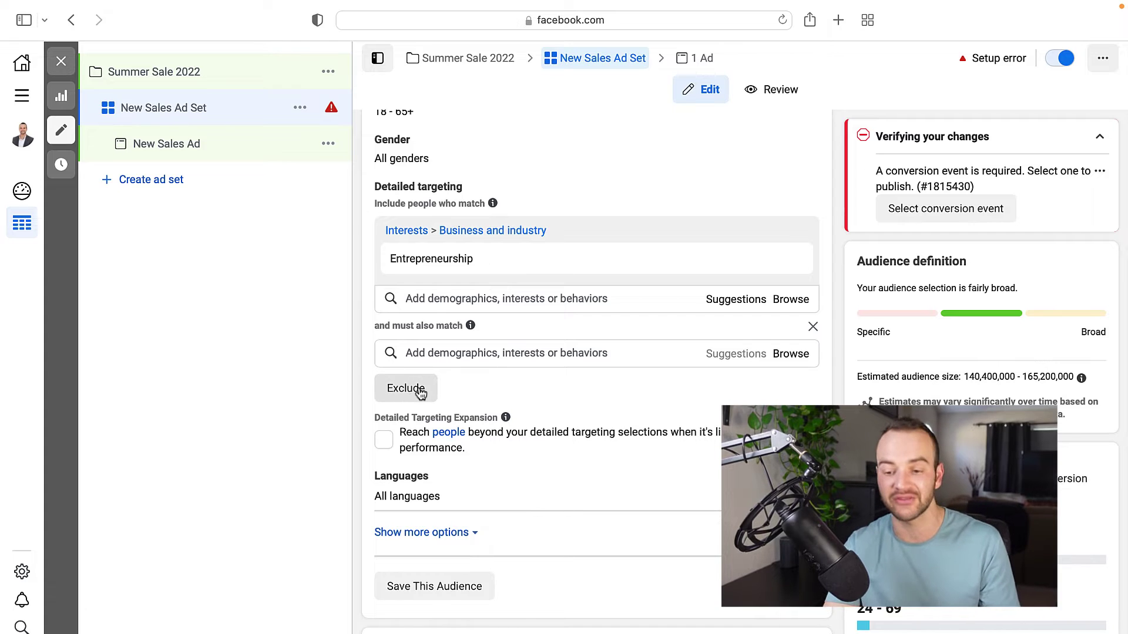
left_click(451, 353)
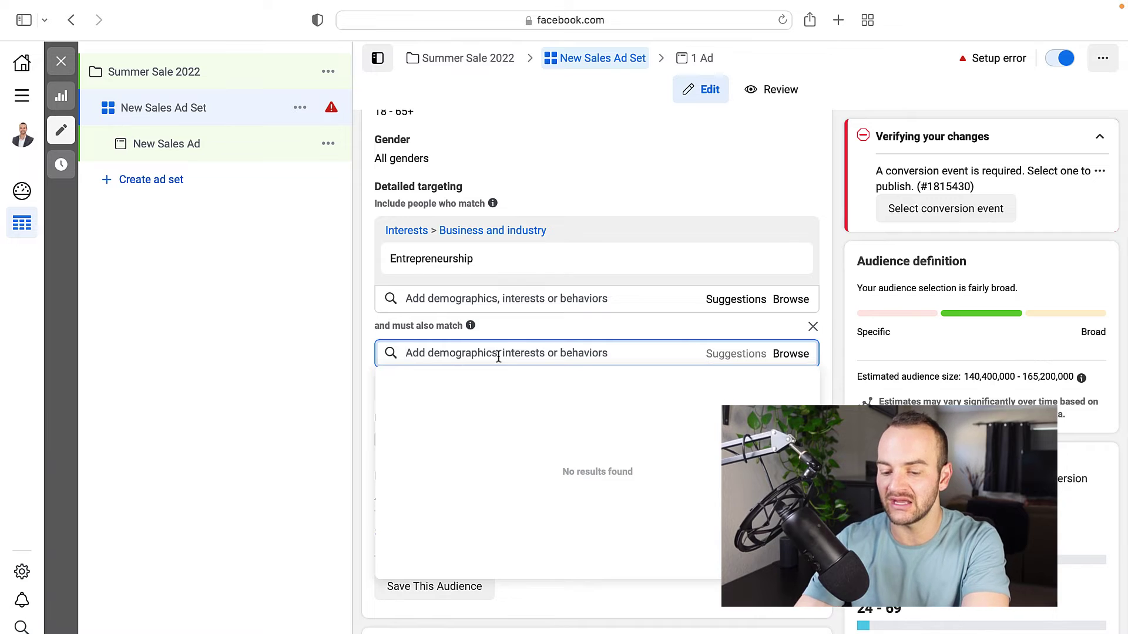
Try to find Grant Cardone as an interest for the must-also-match group, then clear the search.
type("grant cardone")
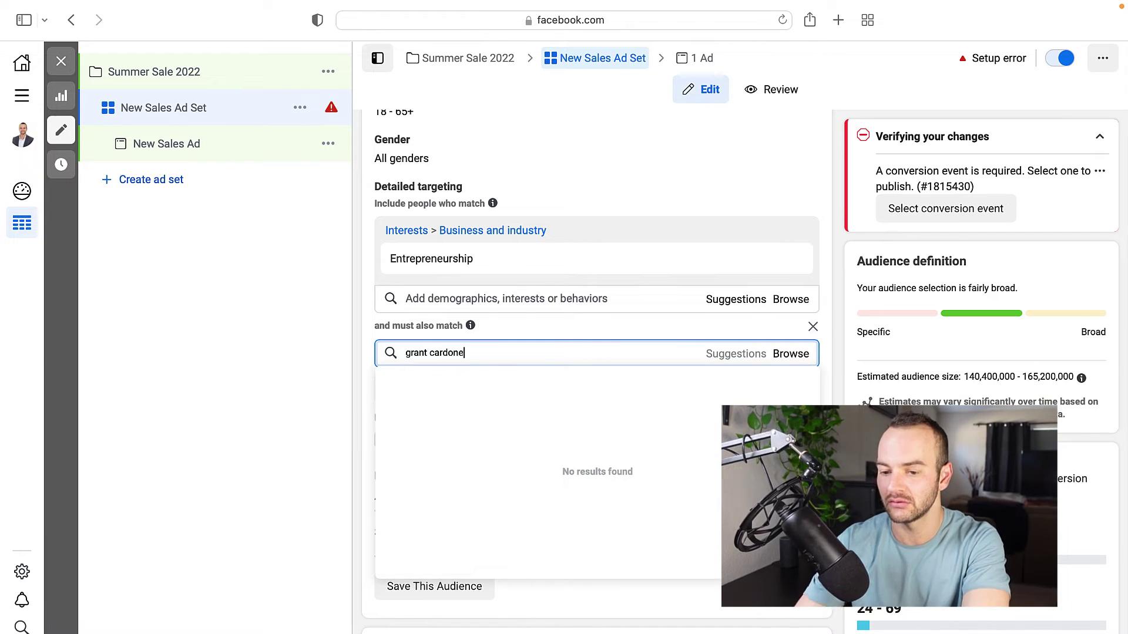
key("BackSpace")
key("BackSpace")
key("BackSpace")
key("BackSpace")
key("BackSpace")
key("BackSpace")
key("BackSpace")
key("BackSpace")
key("BackSpace")
key("BackSpace")
key("BackSpace")
key("BackSpace")
key("BackSpace")
type("g")
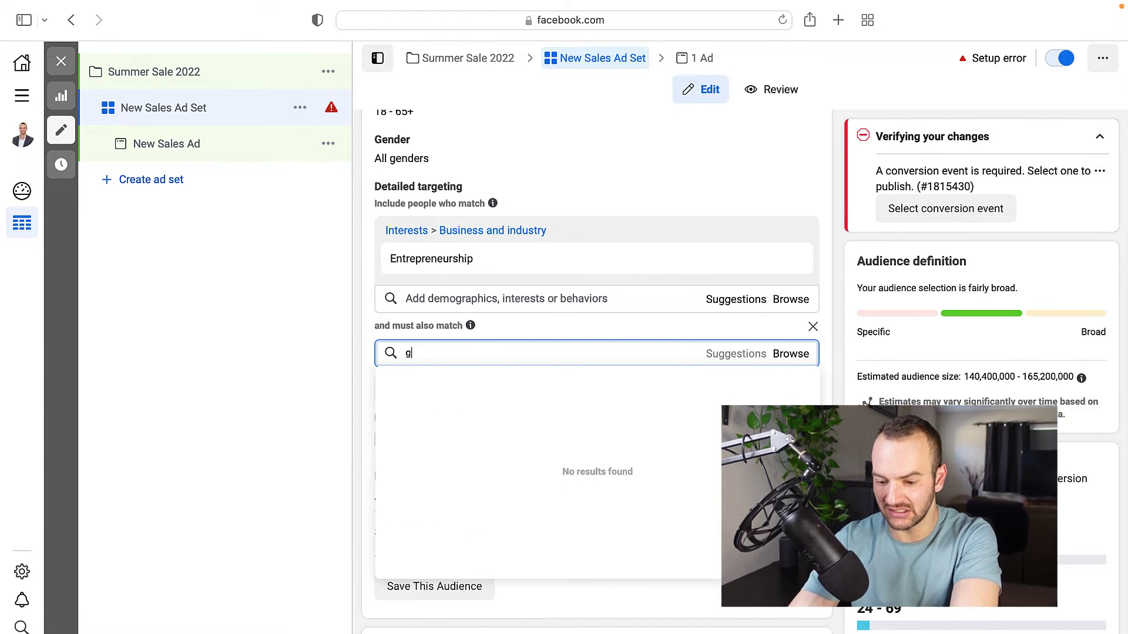
type("rant")
key("BackSpace")
key("BackSpace")
type("nt")
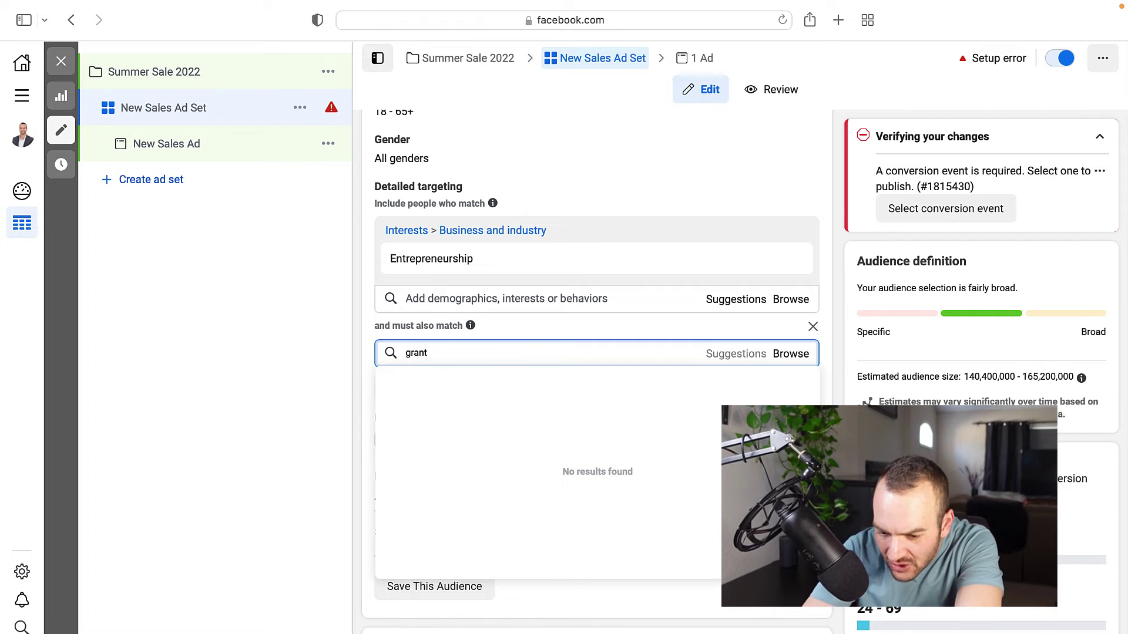
type(" ca")
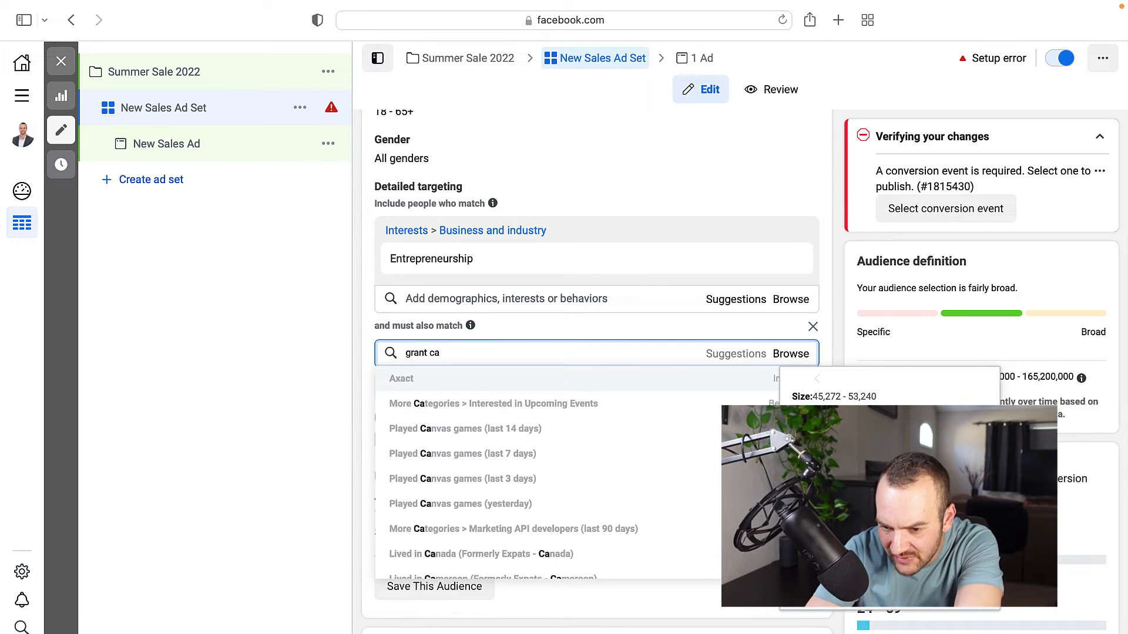
key("BackSpace")
key("BackSpace")
key("BackSpace")
key("BackSpace")
key("BackSpace")
key("BackSpace")
key("BackSpace")
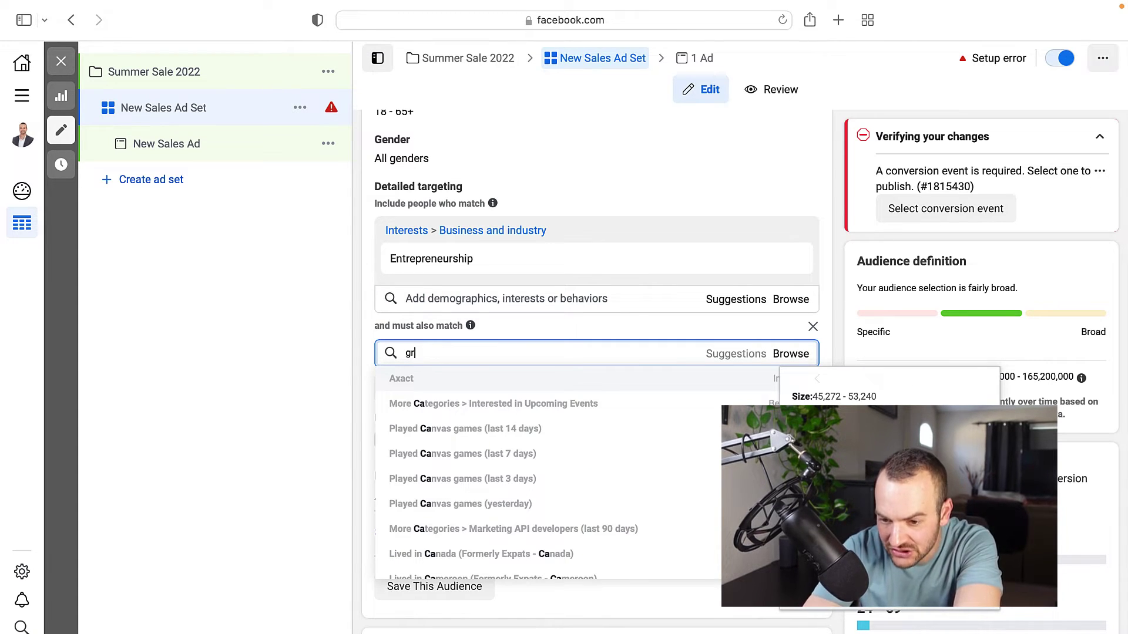
Search for "gary v" and add the Gary Vaynerchuk interest to the must-also-match group.
type("ary v")
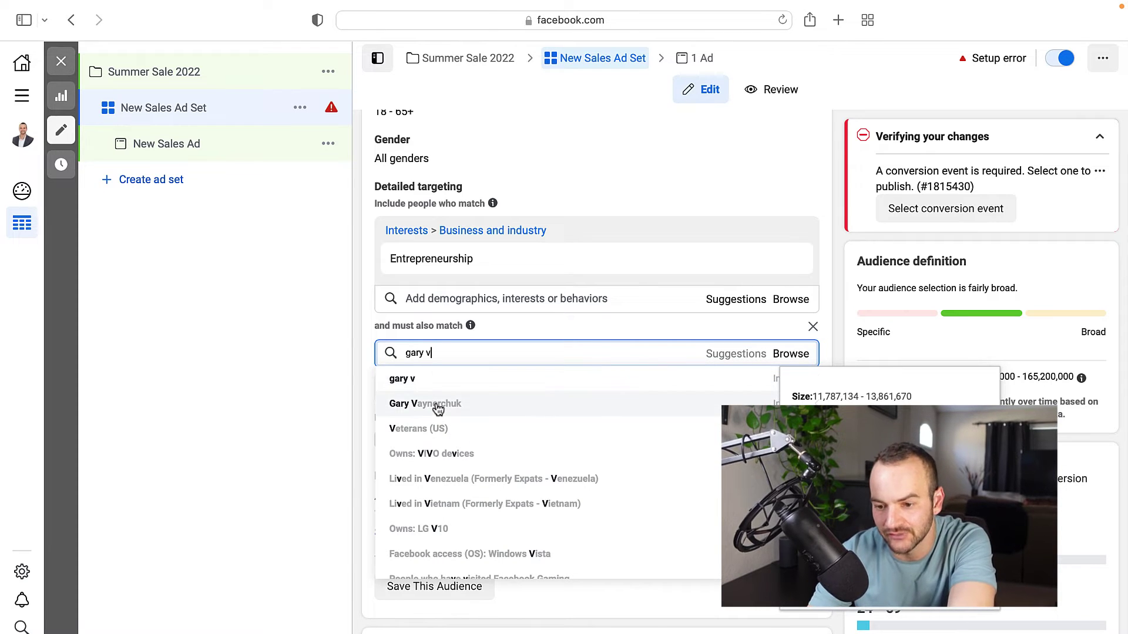
left_click(437, 405)
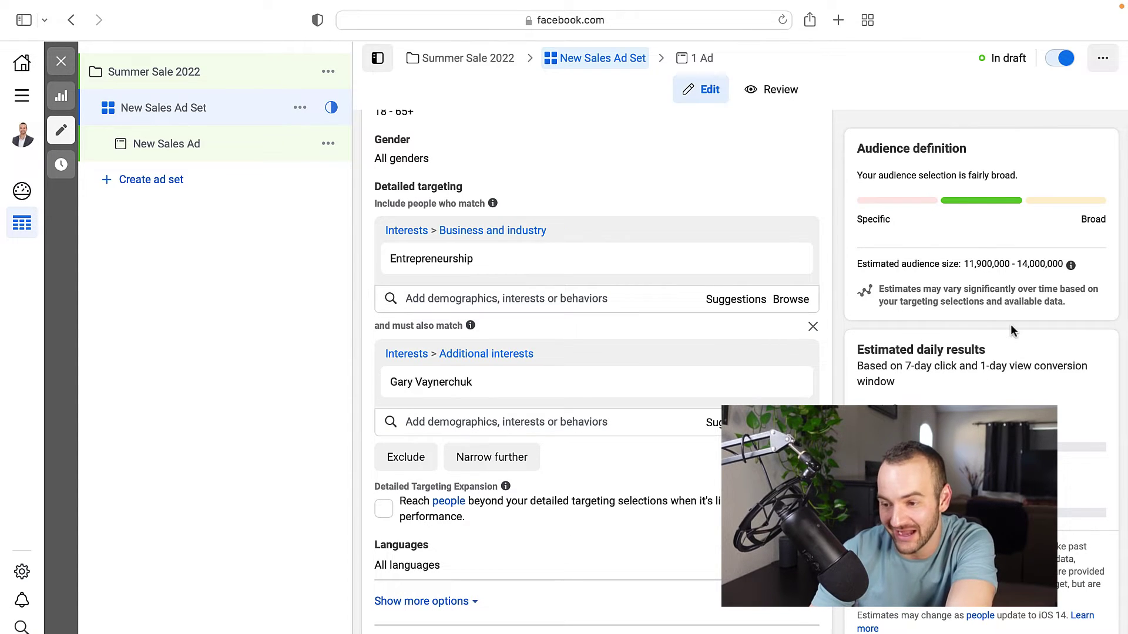
Narrow the audience further with another must-also-match group, searching for "business page" and adding the Small business owners behavior.
scroll(1011, 326, "down", 2)
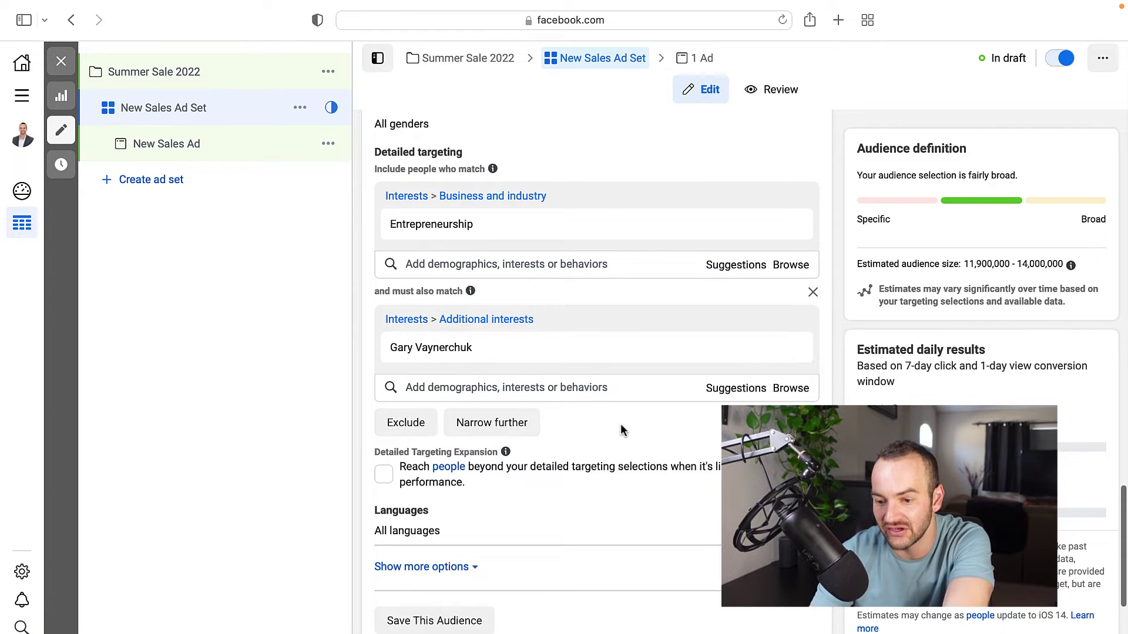
scroll(621, 424, "down", 1)
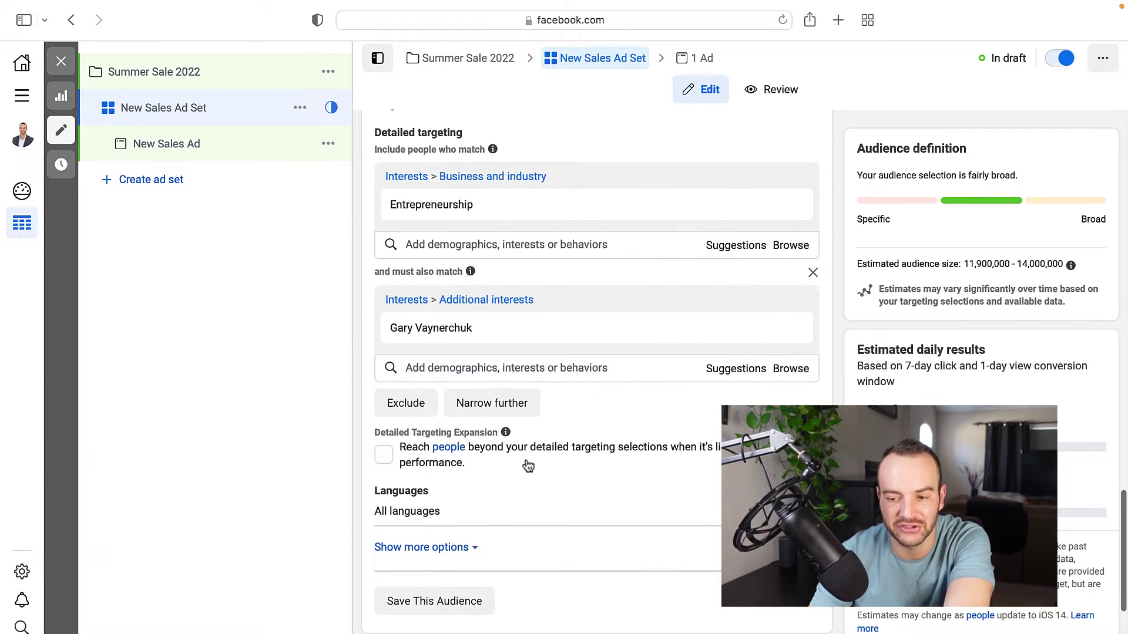
left_click(510, 410)
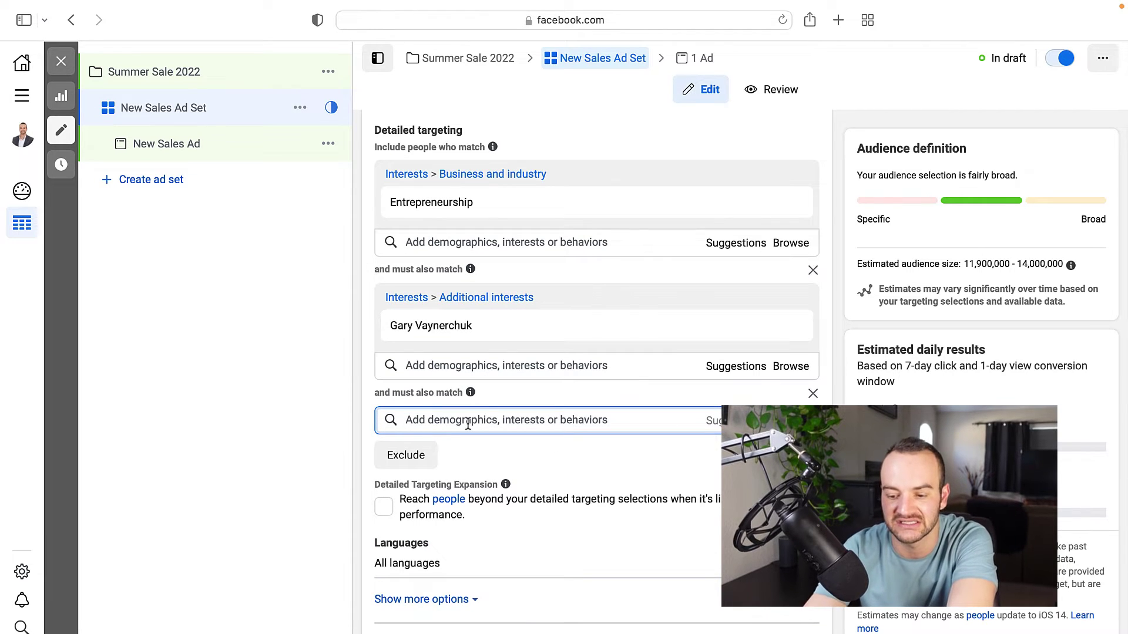
type("bus")
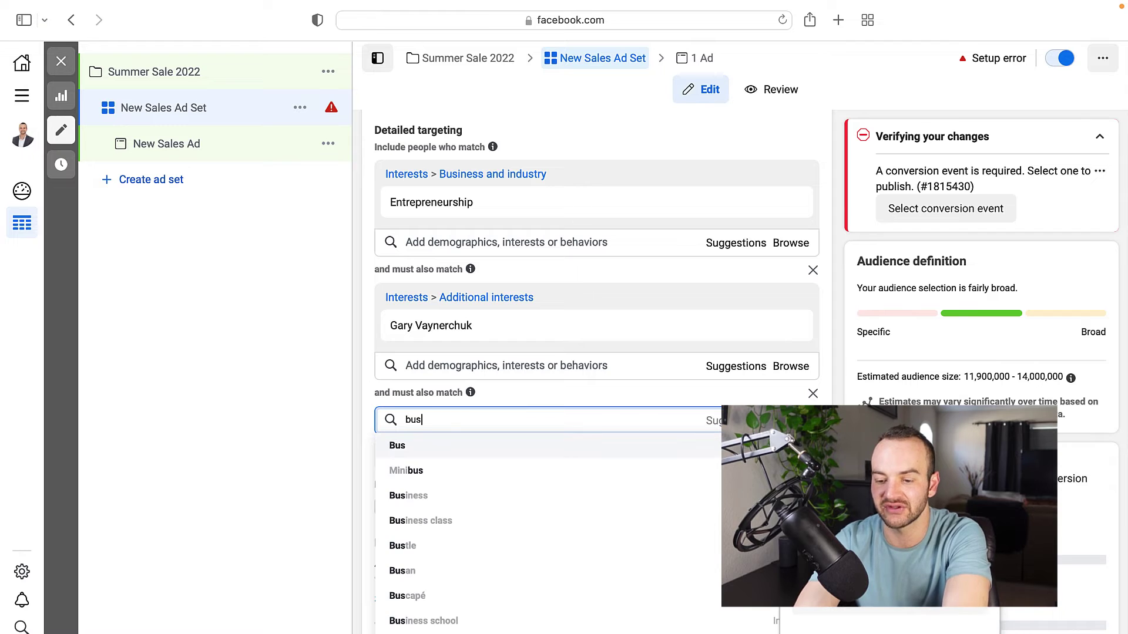
type("iness oag")
key("BackSpace")
key("BackSpace")
key("BackSpace")
key("BackSpace")
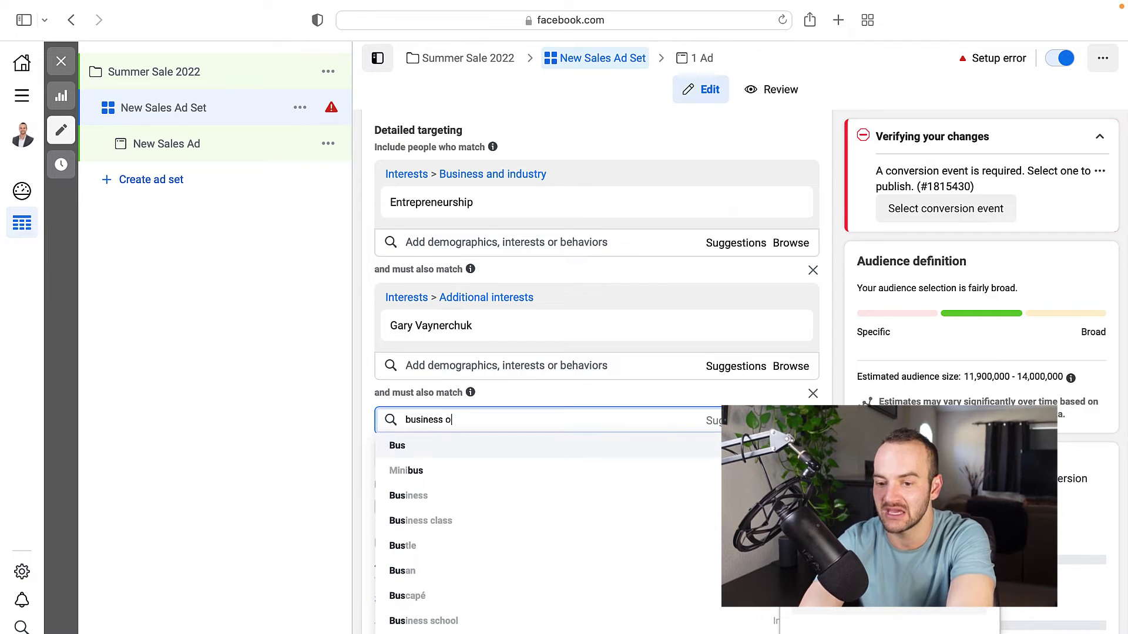
type("page")
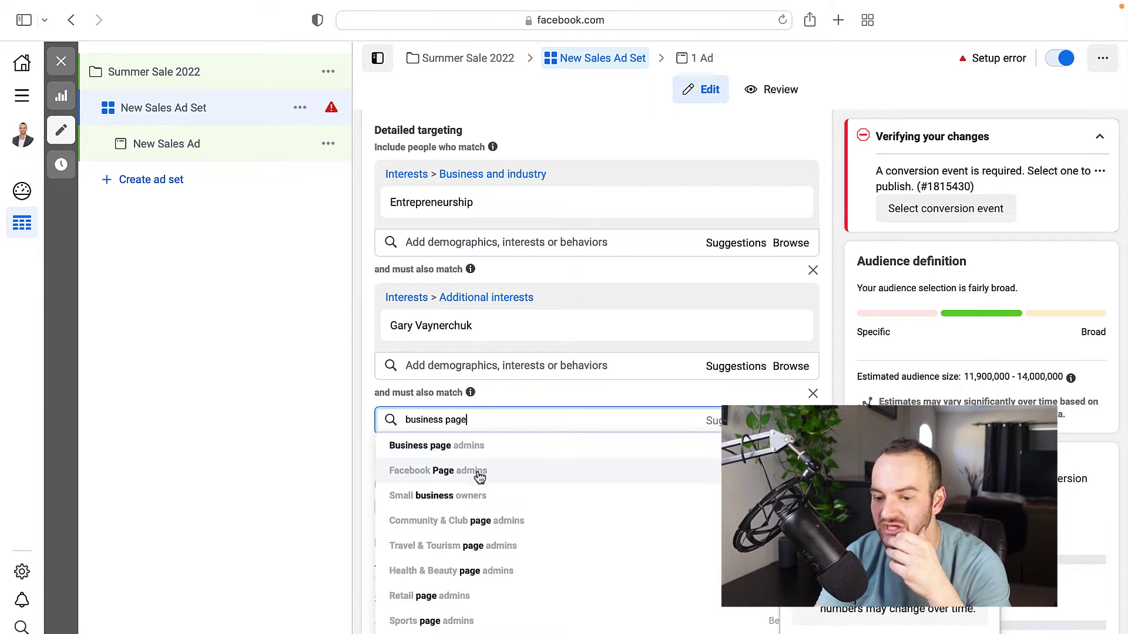
left_click(508, 501)
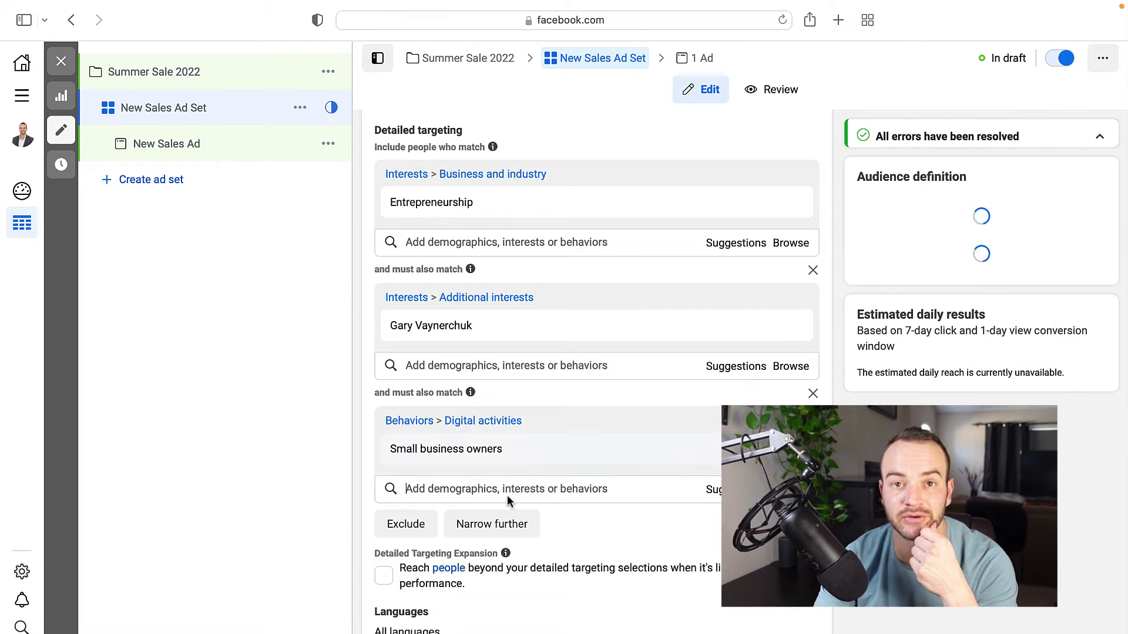
Examine the estimated audience size alongside the Entrepreneurship, Gary Vaynerchuk and Small business owners targeting groups.
left_click(836, 287)
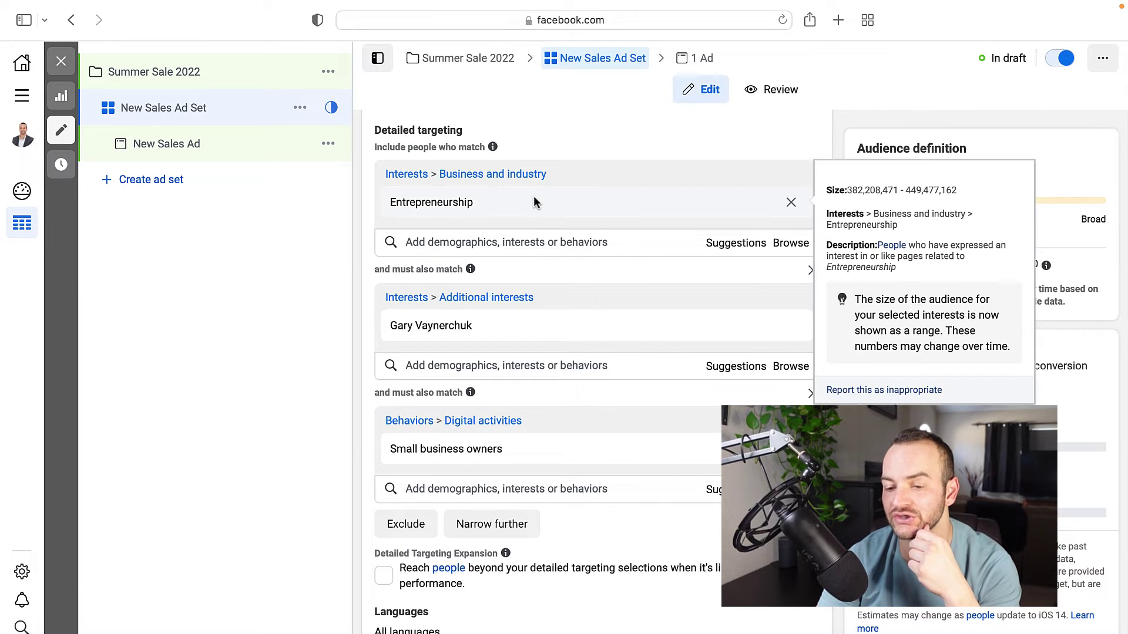
mouse_move(484, 323)
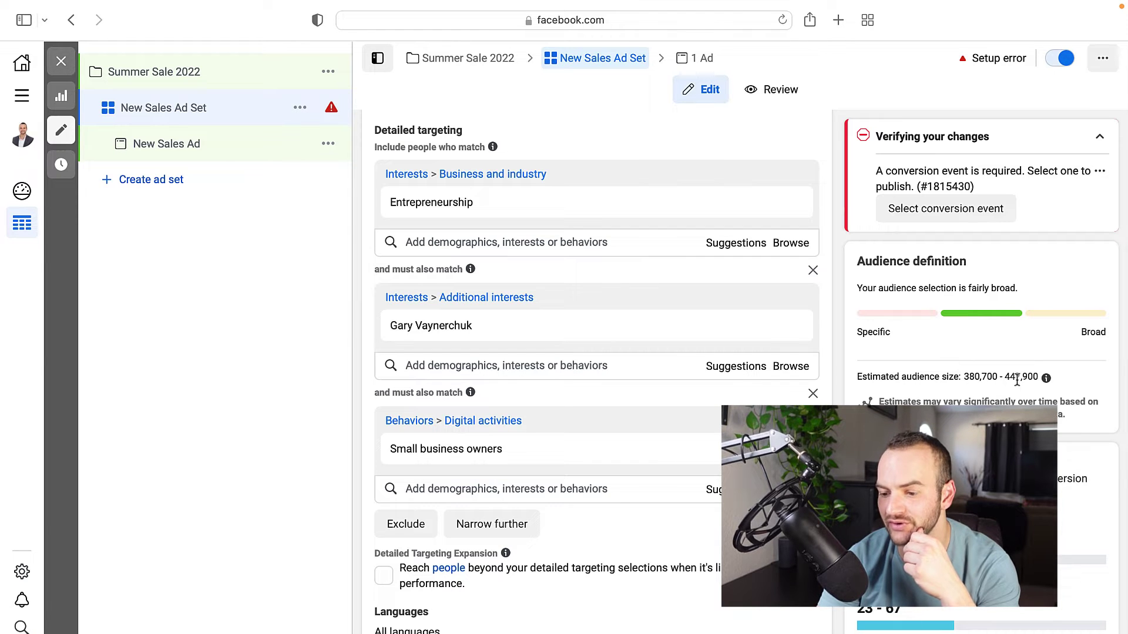
scroll(588, 352, "up", 3)
scroll(555, 517, "up", 2)
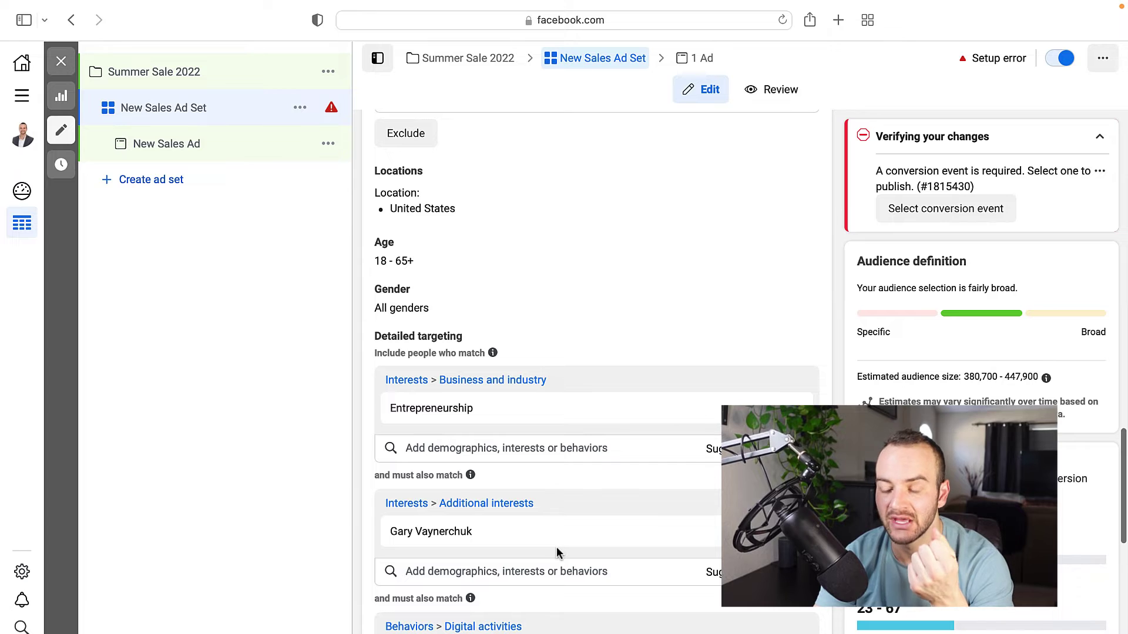
scroll(558, 473, "down", 2)
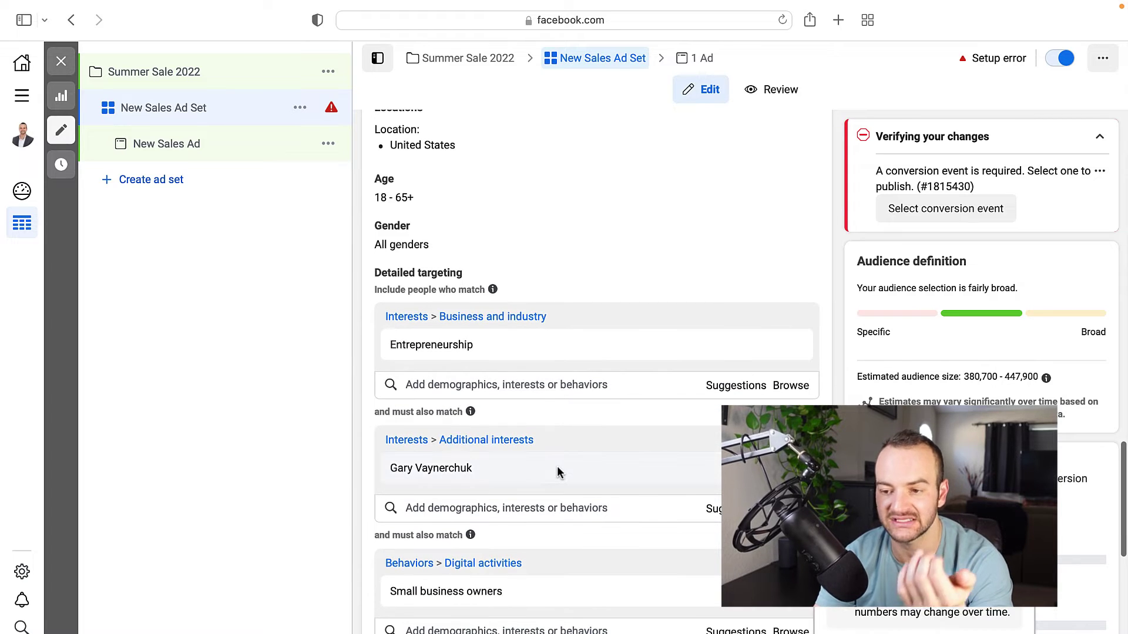
mouse_move(498, 345)
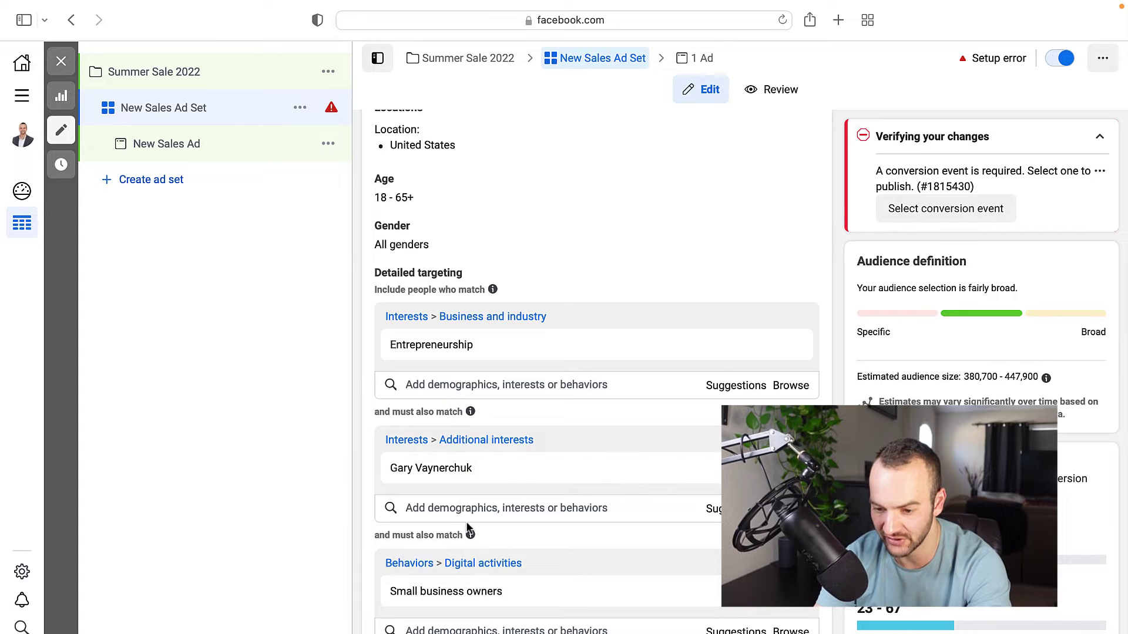
Rename the ad set as "Entrepreneurship / Gary Vaynerchuck / Business Page".
scroll(477, 548, "up", 10)
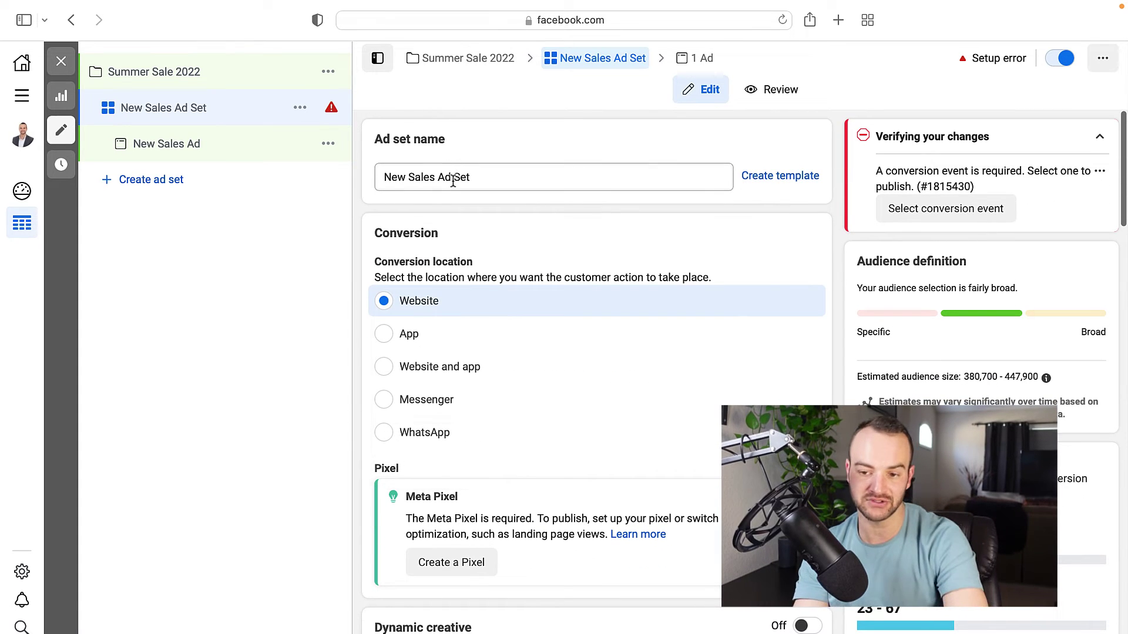
triple_click(453, 182)
type("E")
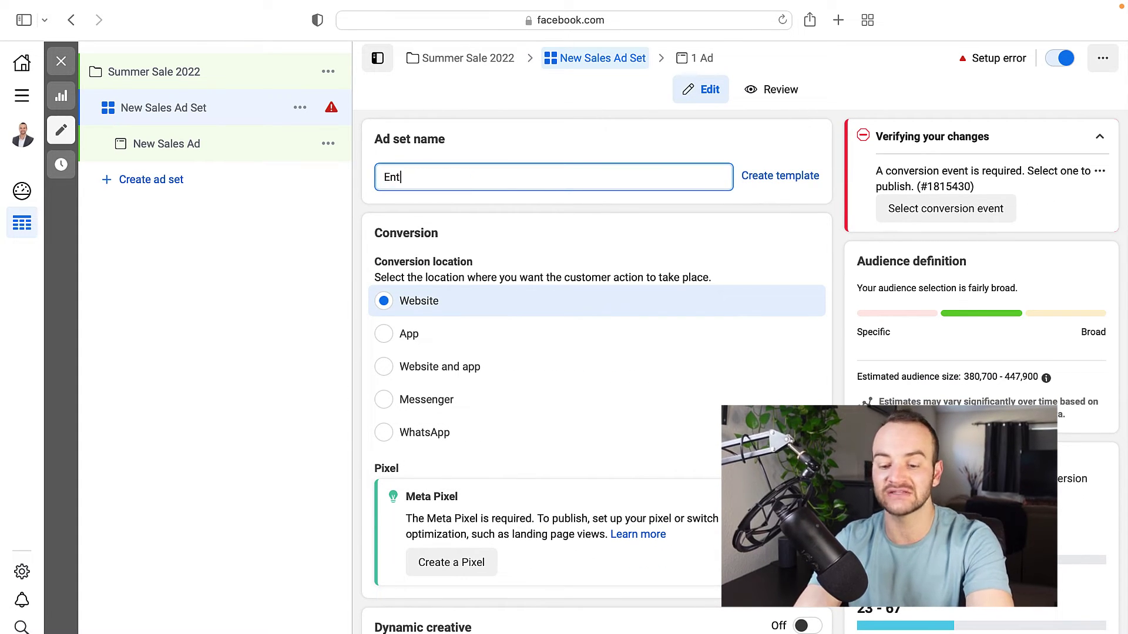
type("ntr")
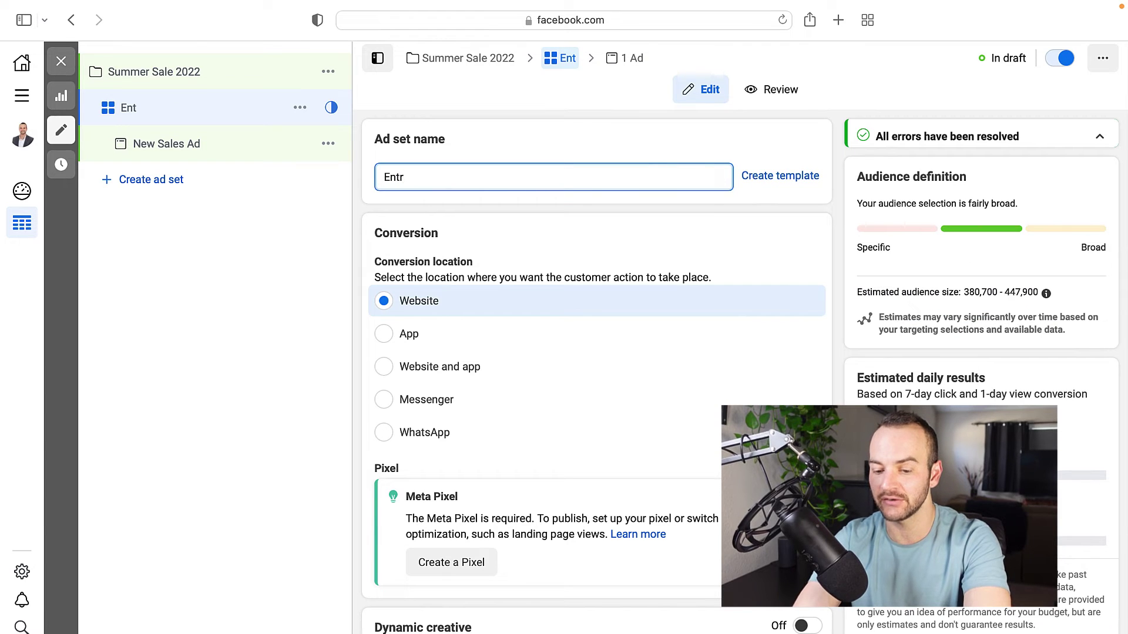
type("epreneurship")
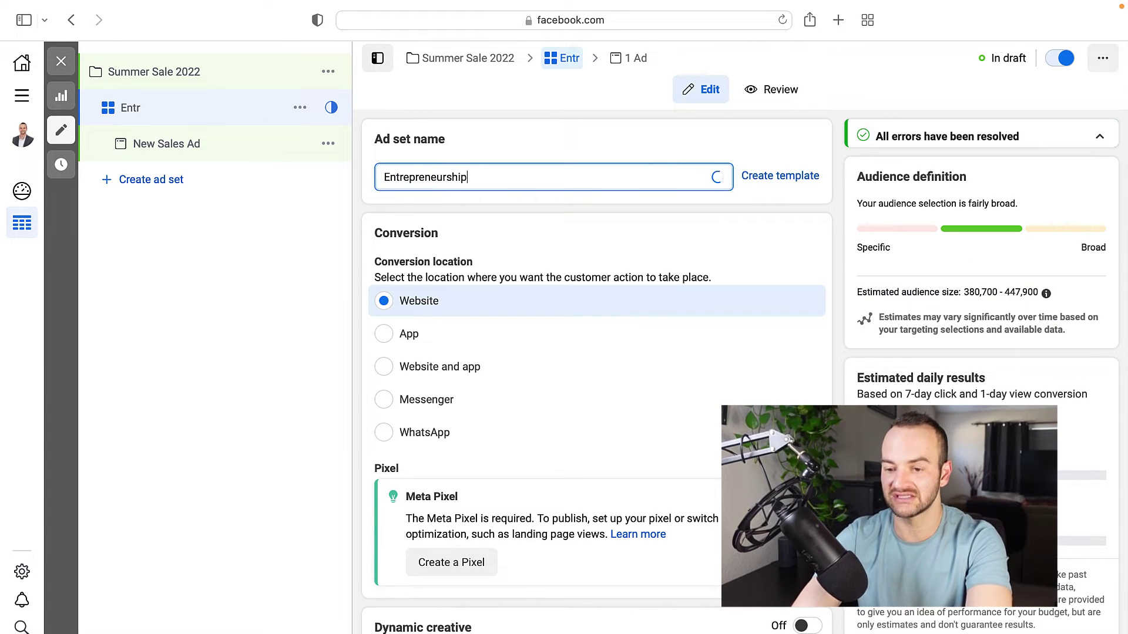
type(" / G")
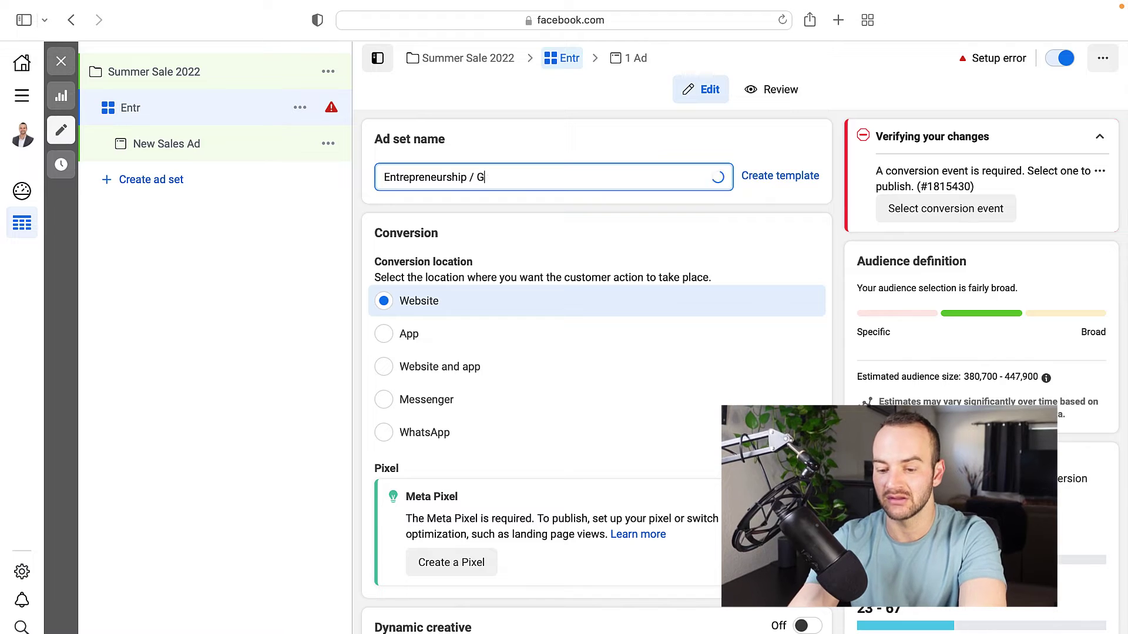
type("ary Vaynerc")
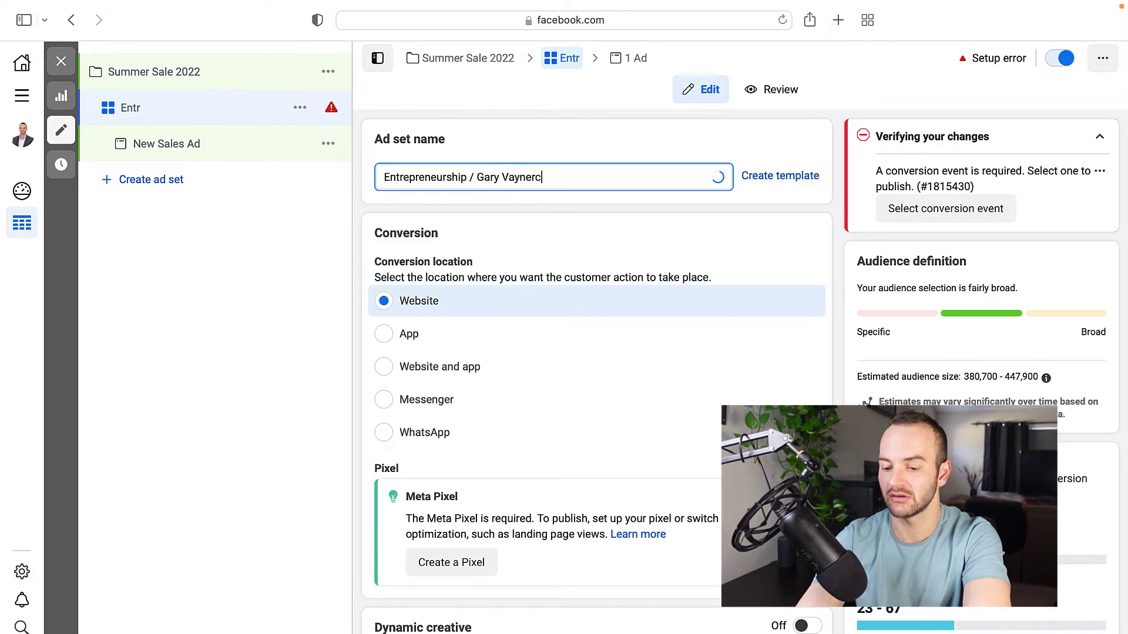
type("huck")
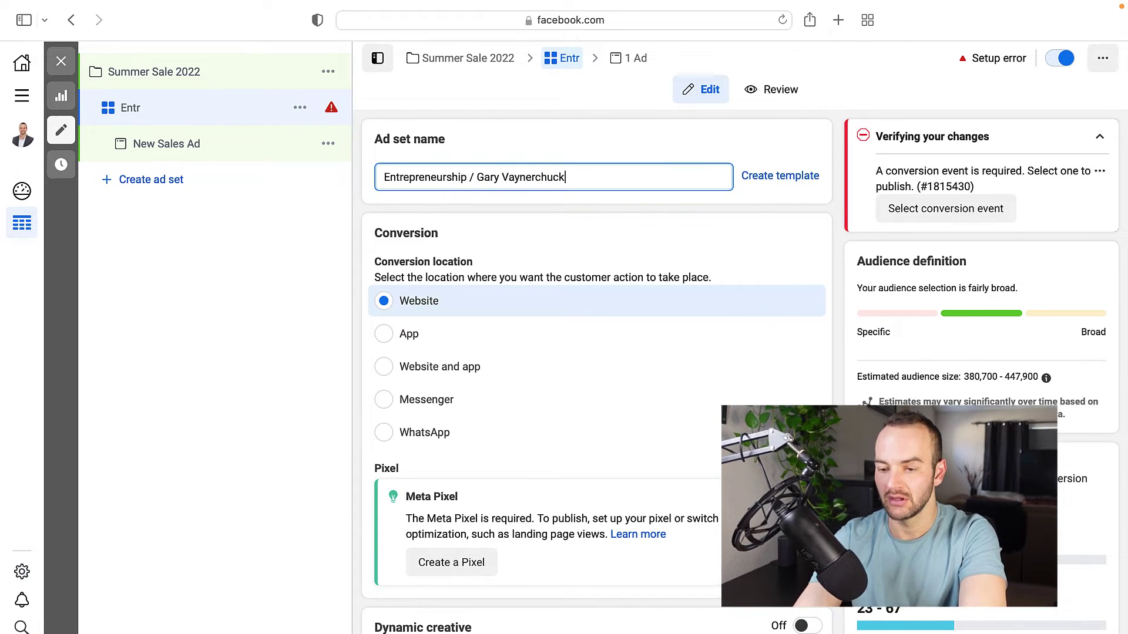
type(" / S")
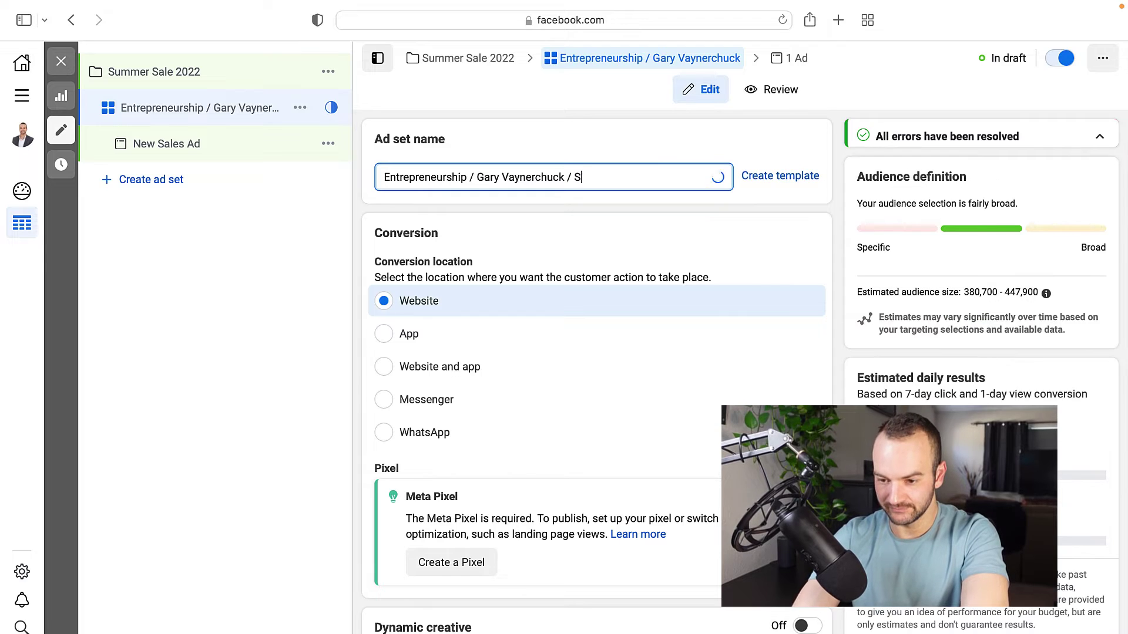
type("usinee")
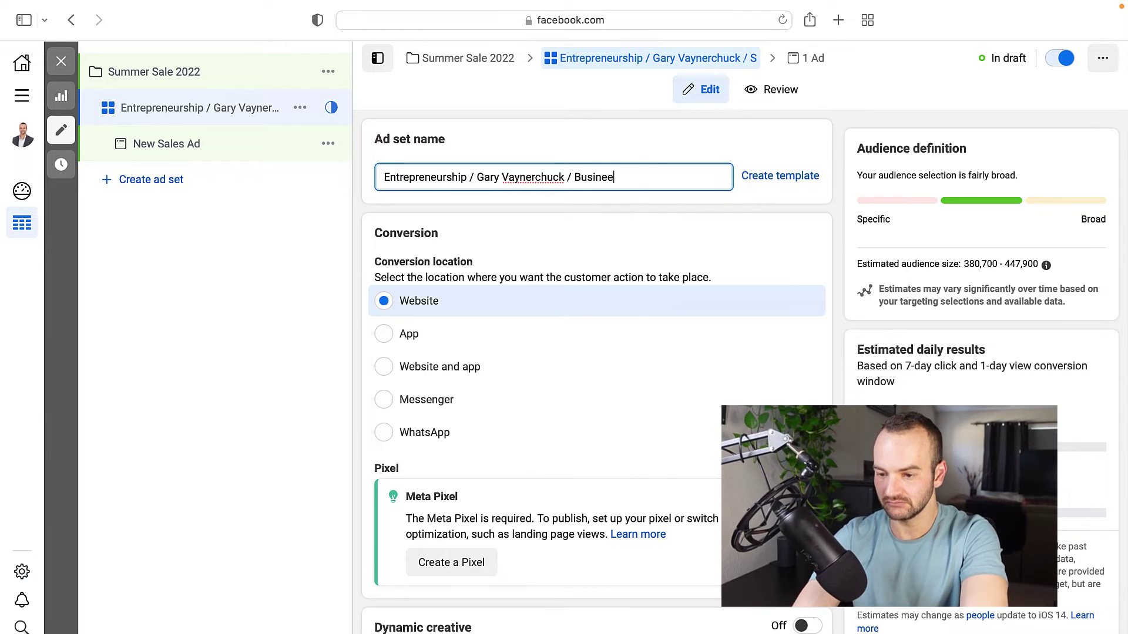
key("BackSpace")
type("ss Page")
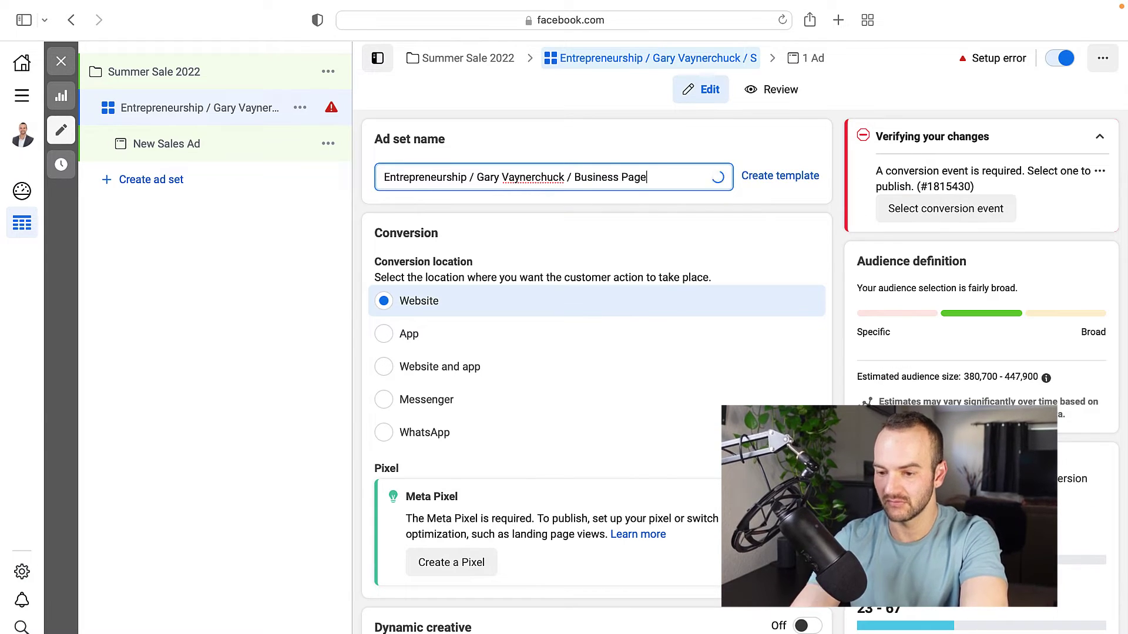
left_click(494, 119)
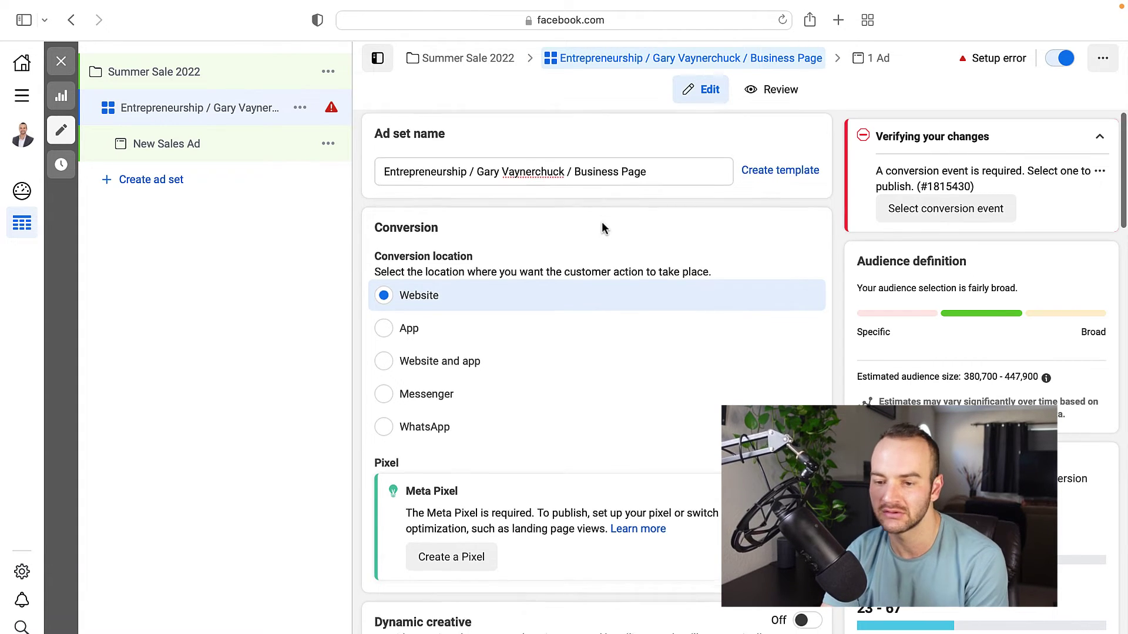
Set the audience's language to English (All) below the detailed targeting.
scroll(602, 227, "down", 9)
scroll(602, 228, "down", 5)
scroll(602, 229, "down", 12)
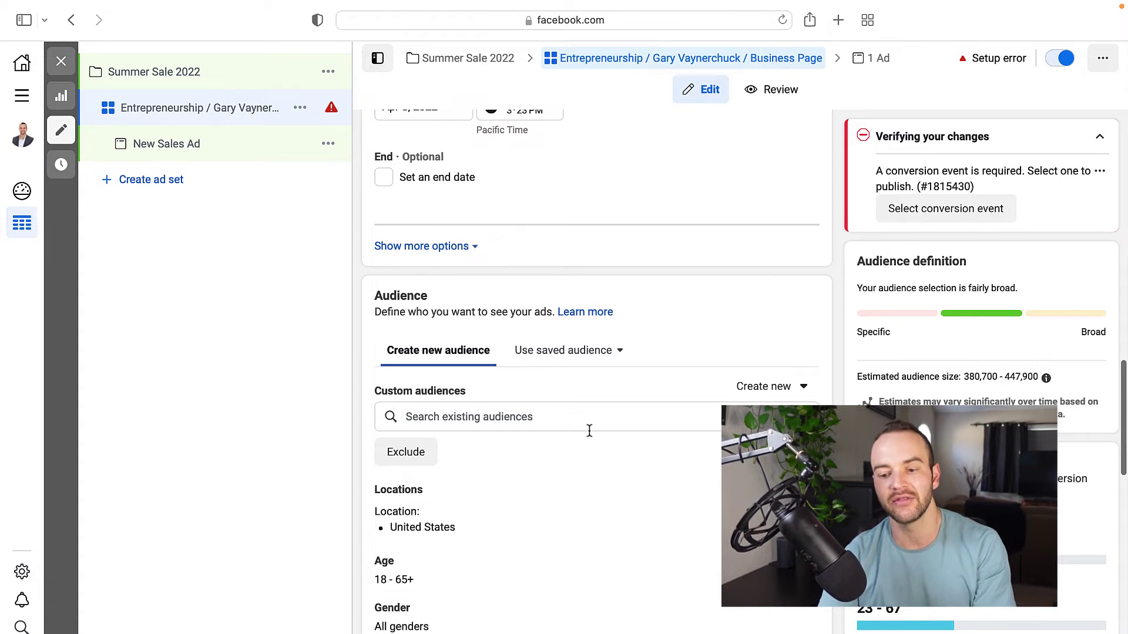
scroll(589, 430, "down", 5)
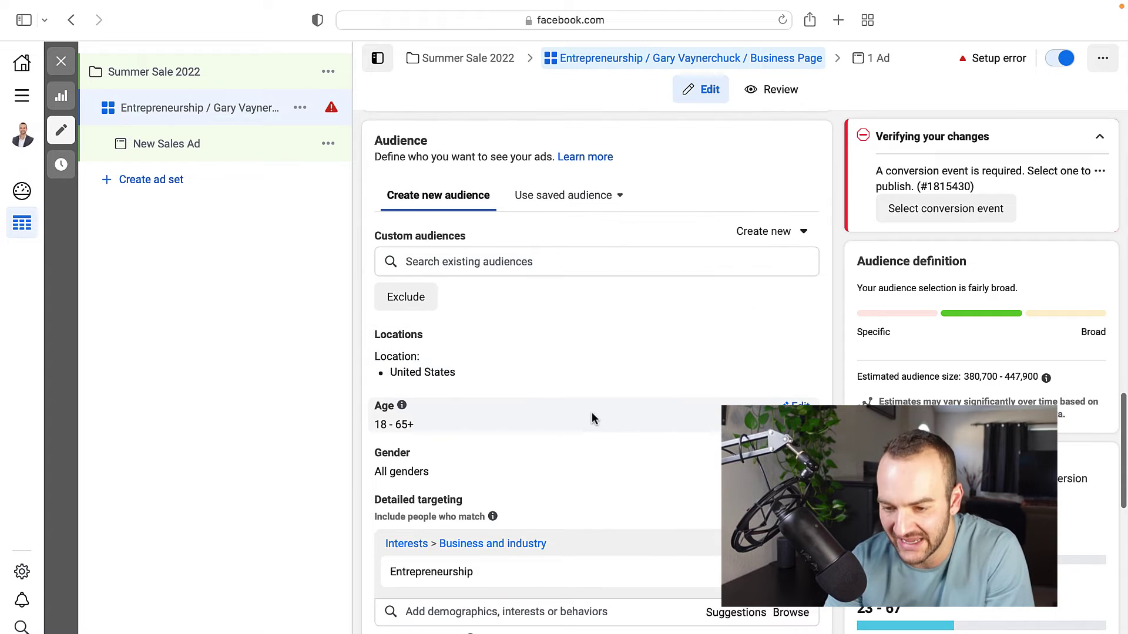
scroll(591, 417, "down", 10)
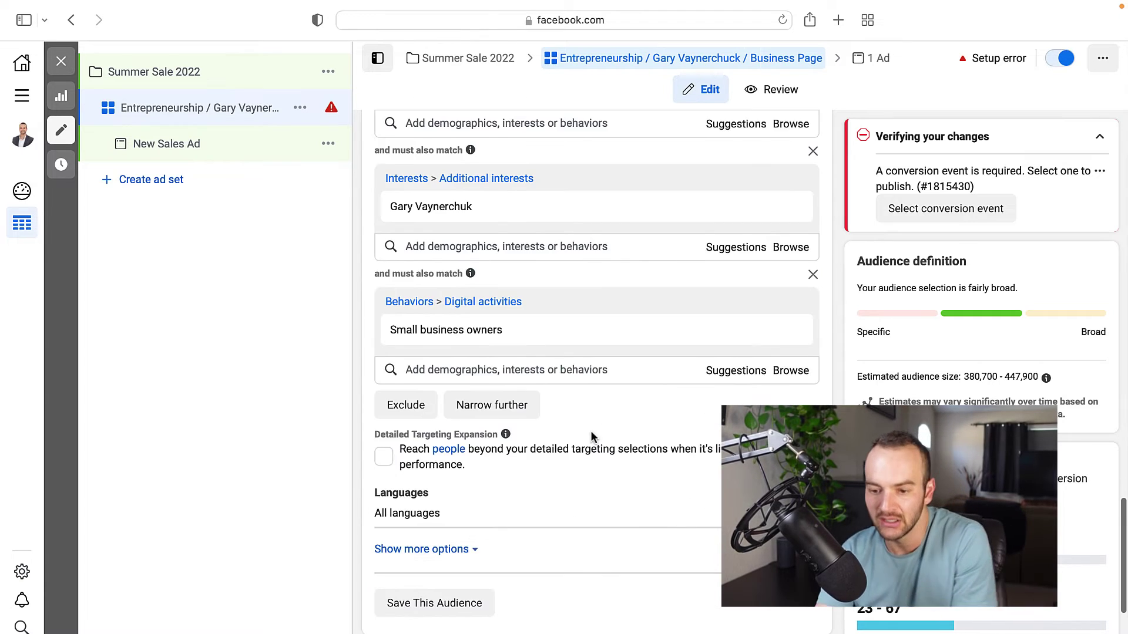
scroll(591, 432, "down", 3)
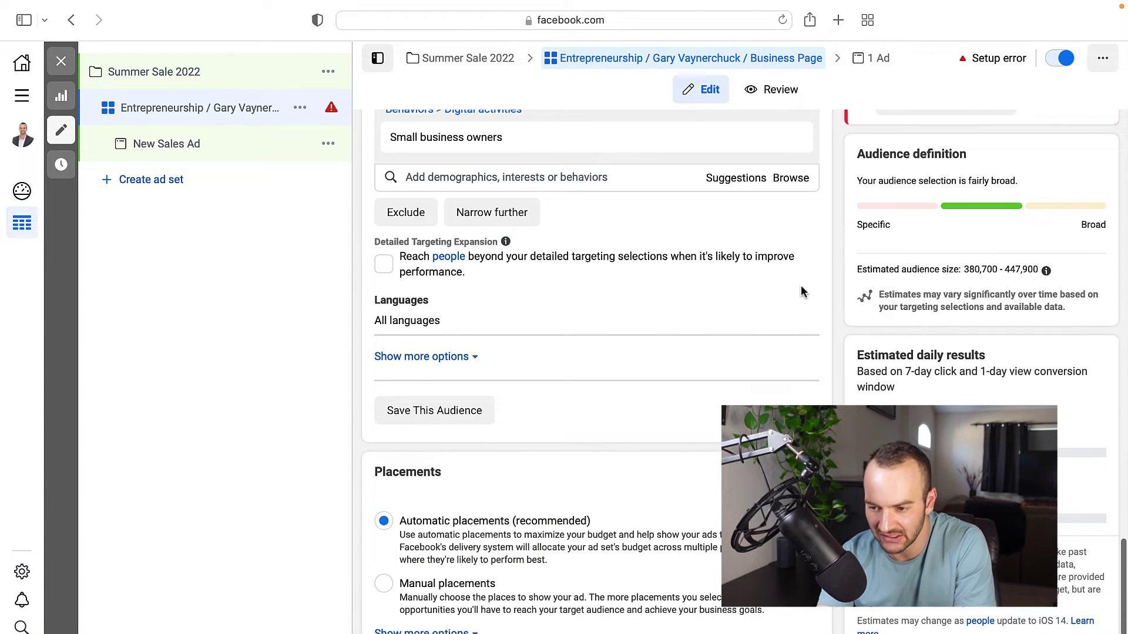
left_click(800, 305)
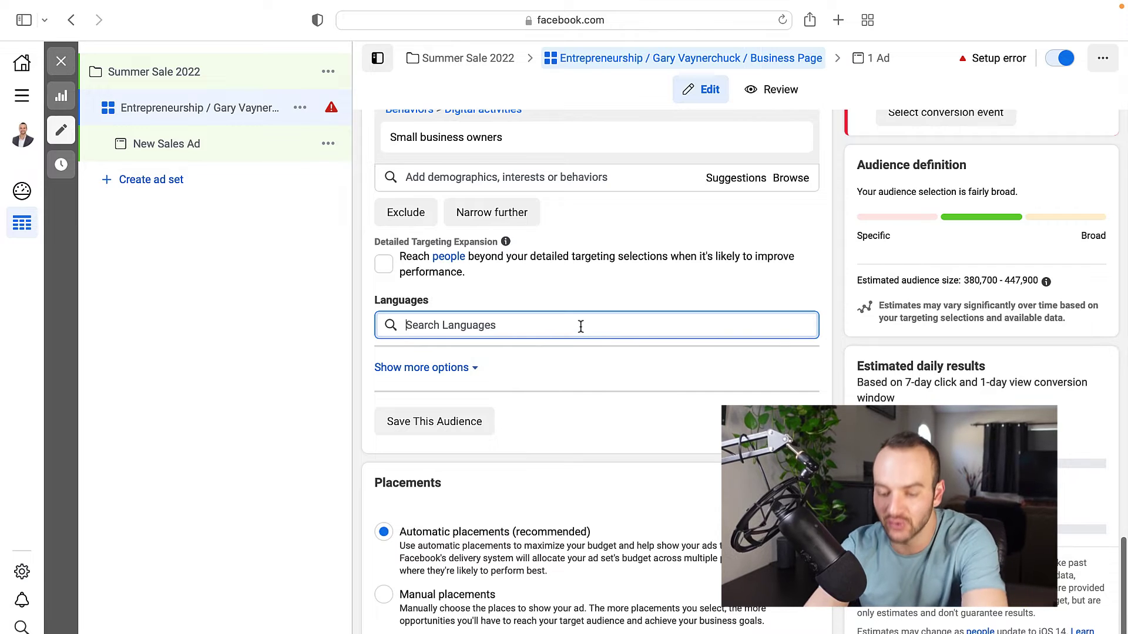
type("engli")
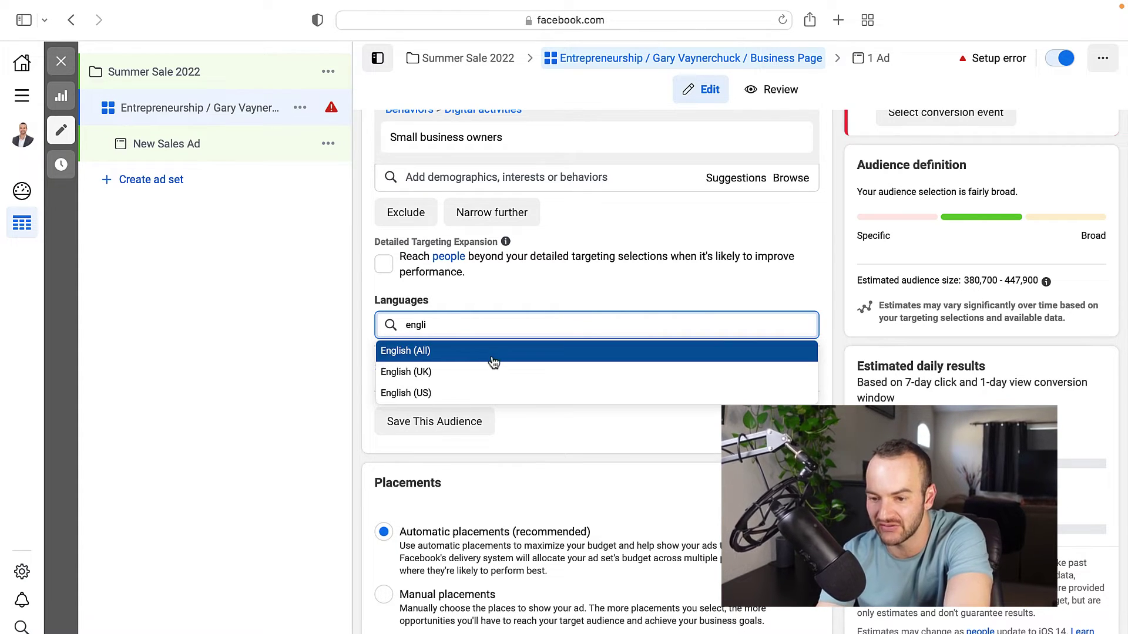
left_click(492, 360)
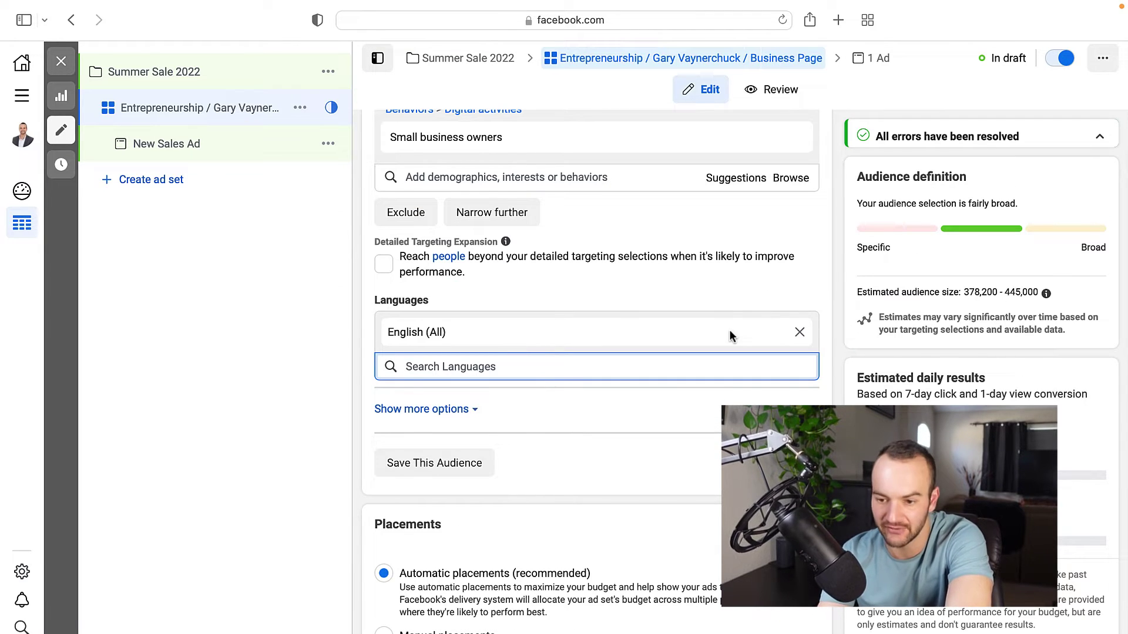
Switch the ad set to manual placements and look through the listed placement options.
scroll(729, 330, "down", 2)
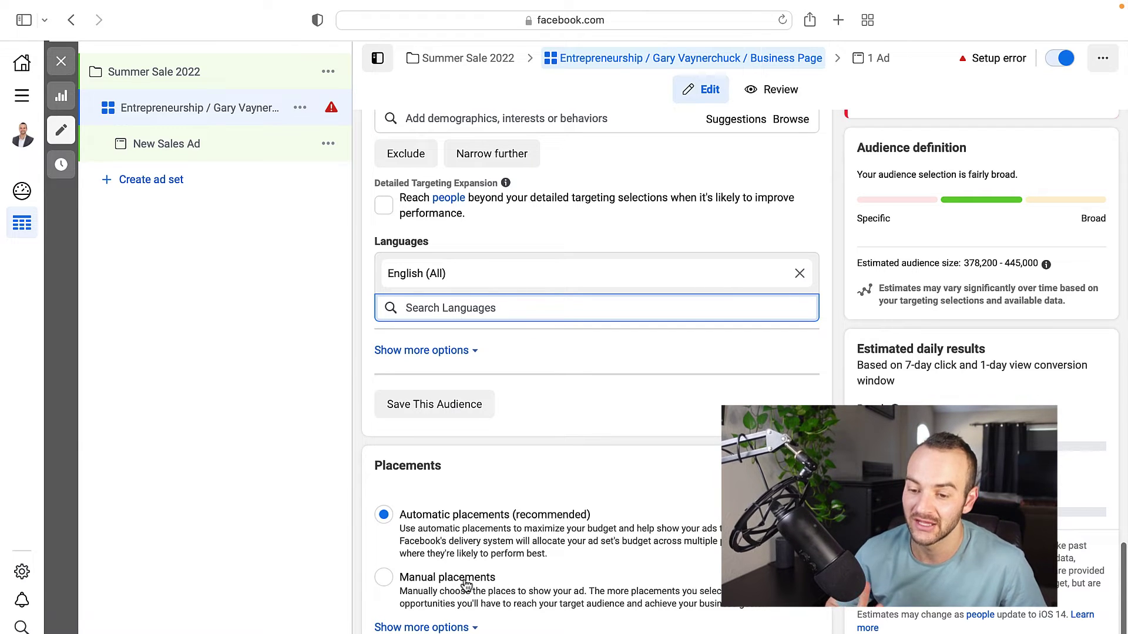
left_click(468, 586)
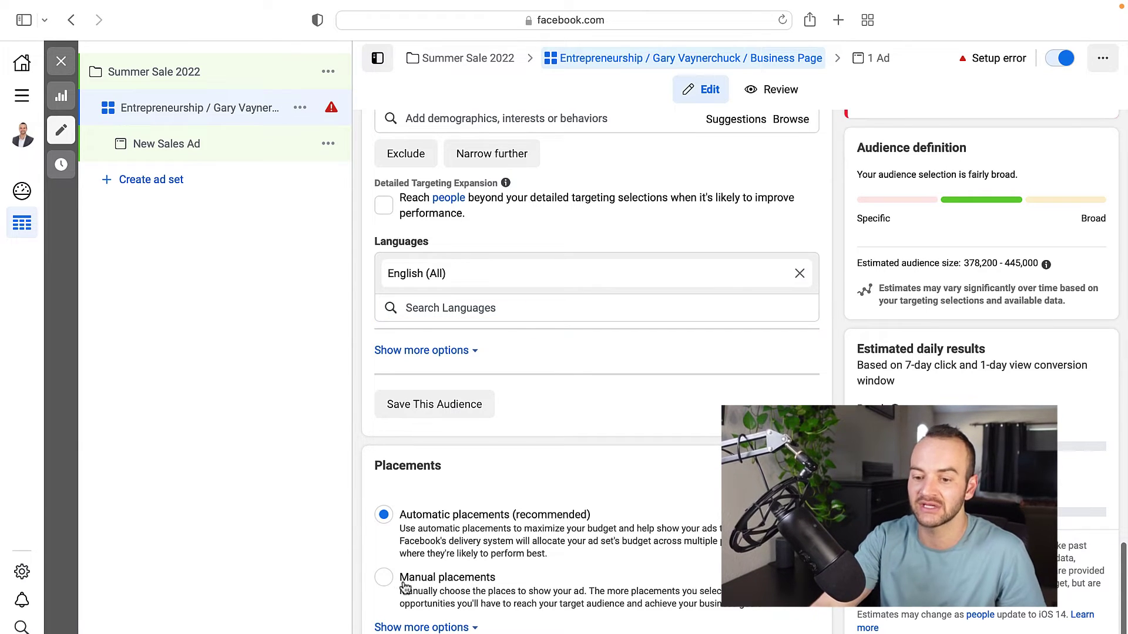
left_click(383, 579)
scroll(571, 587, "down", 5)
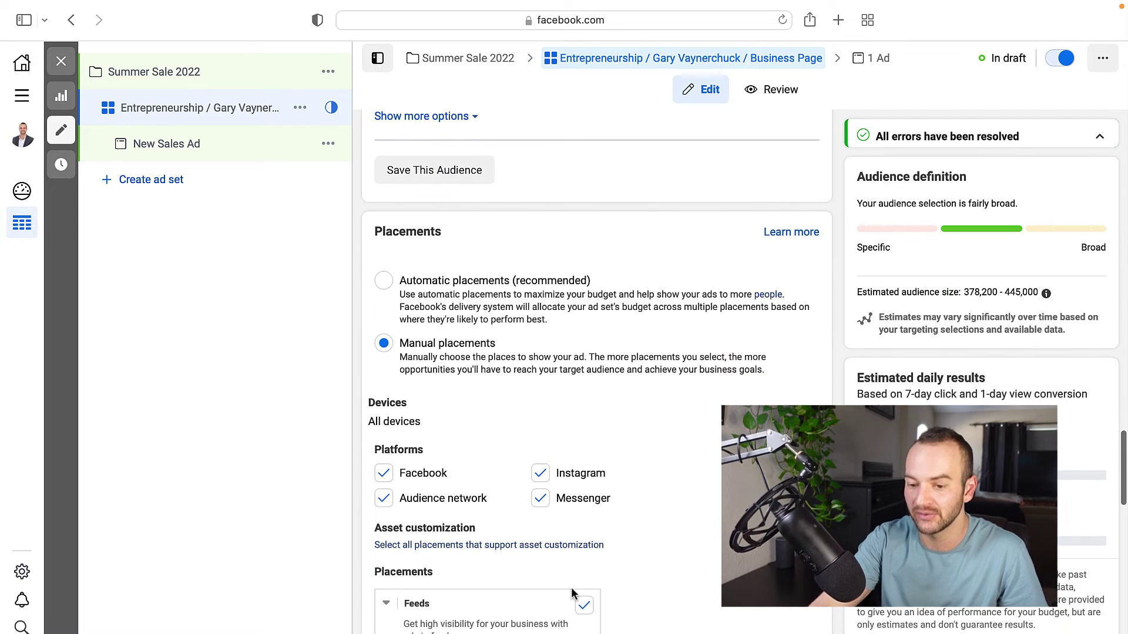
scroll(590, 537, "down", 10)
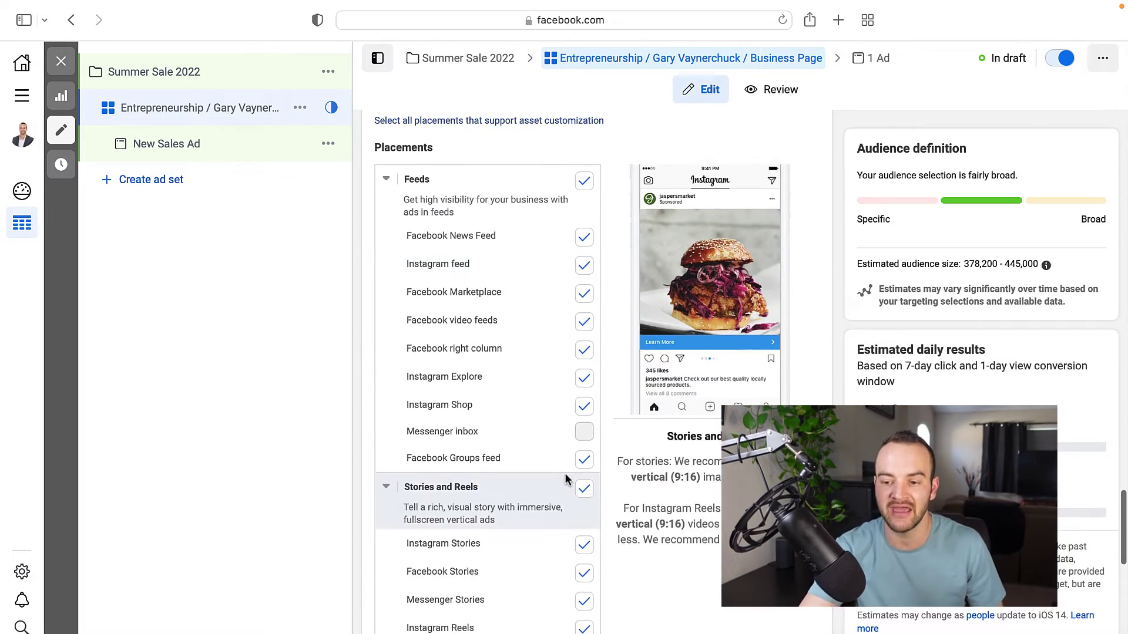
scroll(562, 434, "down", 8)
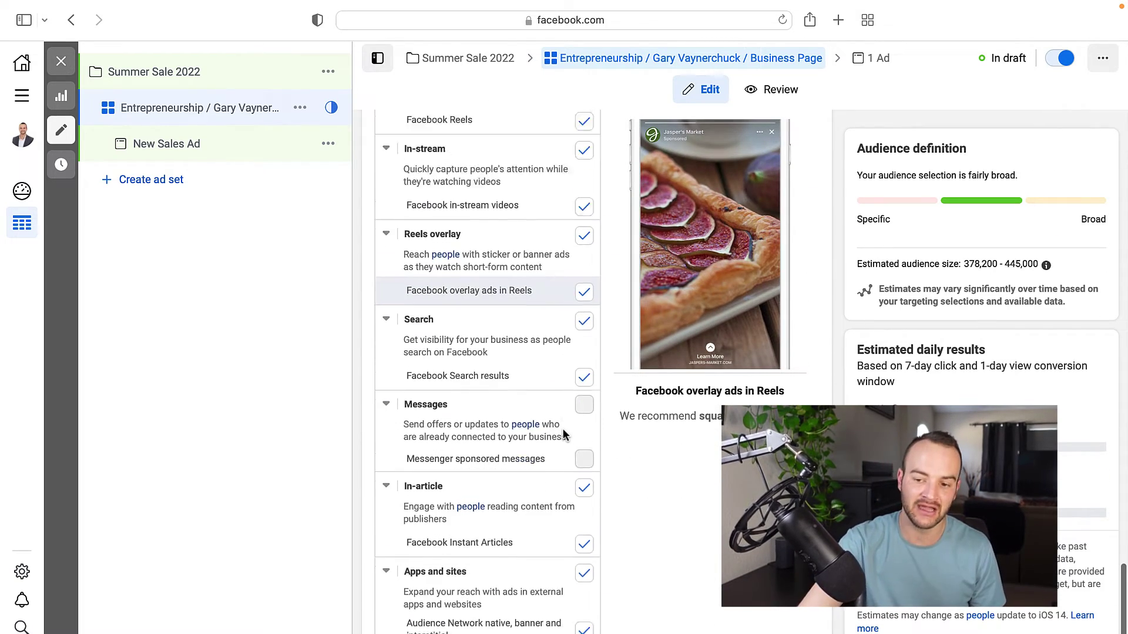
Exclude Facebook right column and Facebook video feeds from the ad set's Feeds placements.
scroll(562, 434, "up", 1)
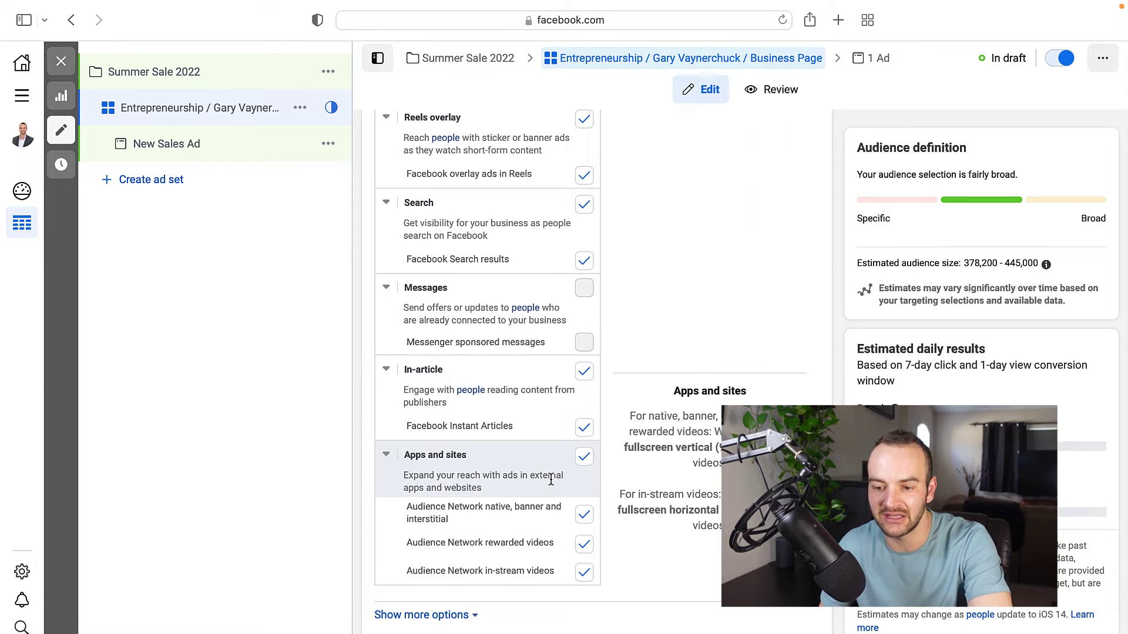
scroll(544, 489, "up", 1)
scroll(544, 489, "up", 1)
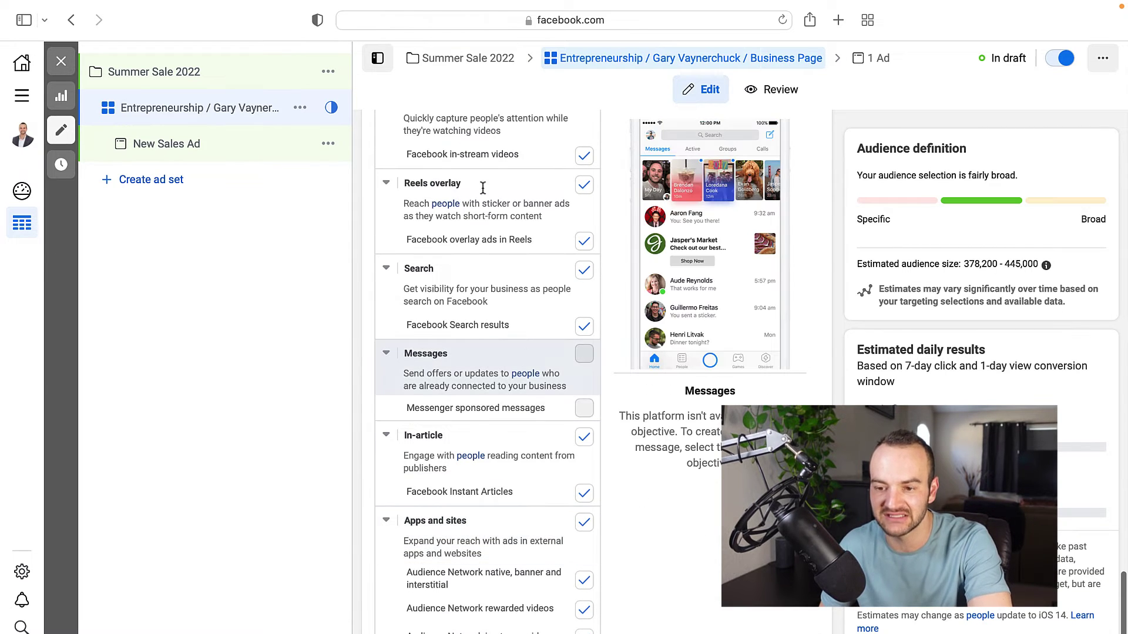
scroll(478, 233, "up", 10)
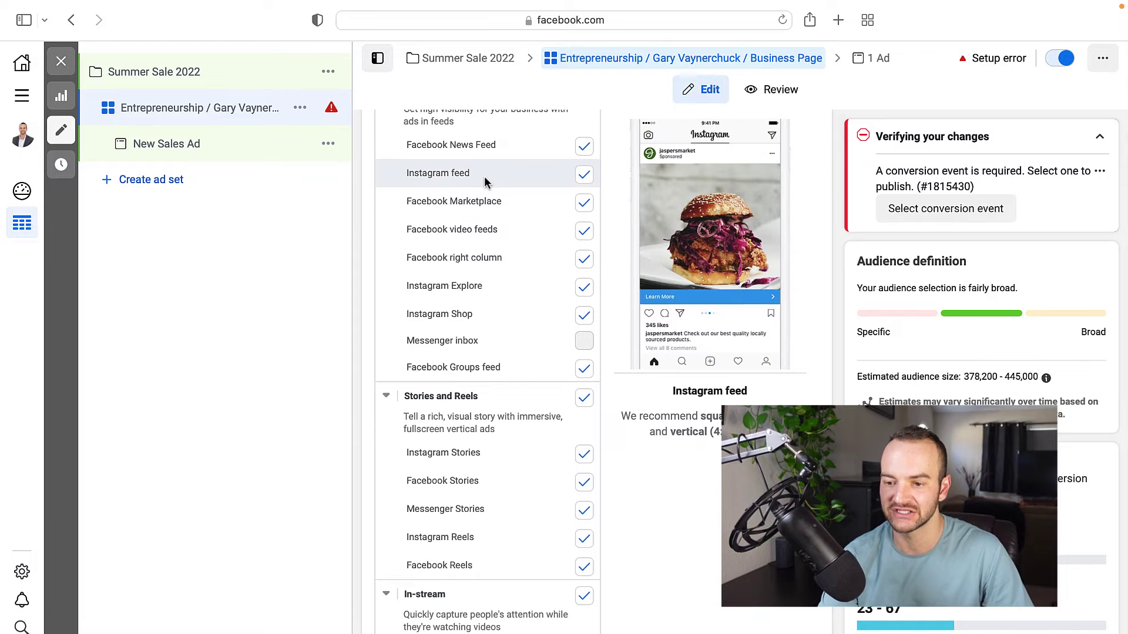
scroll(681, 203, "up", 1)
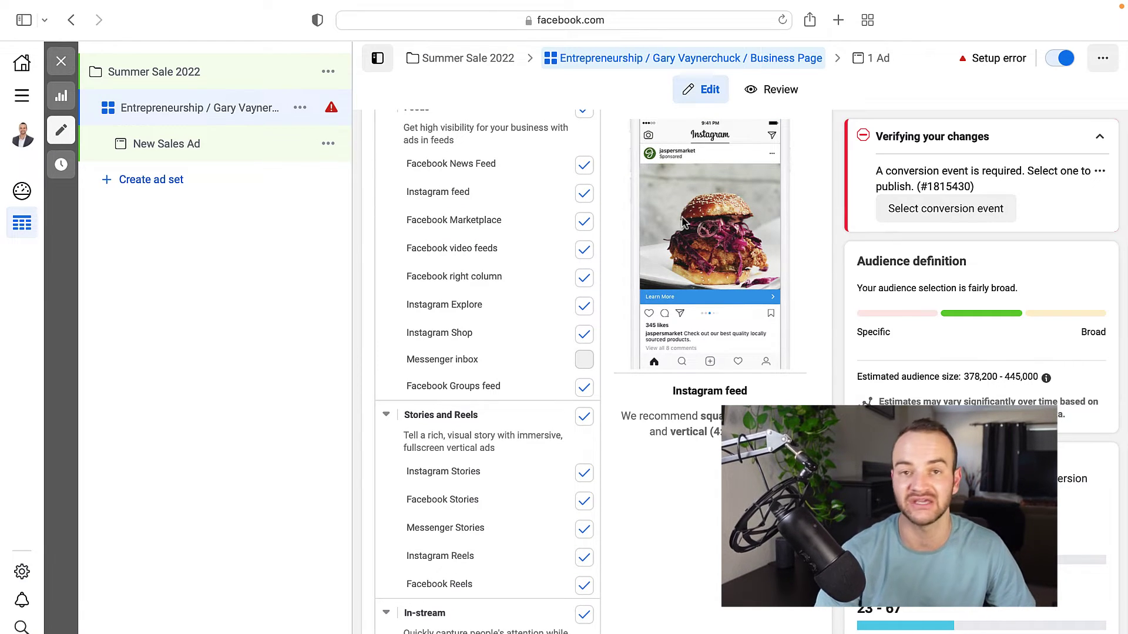
scroll(683, 222, "up", 3)
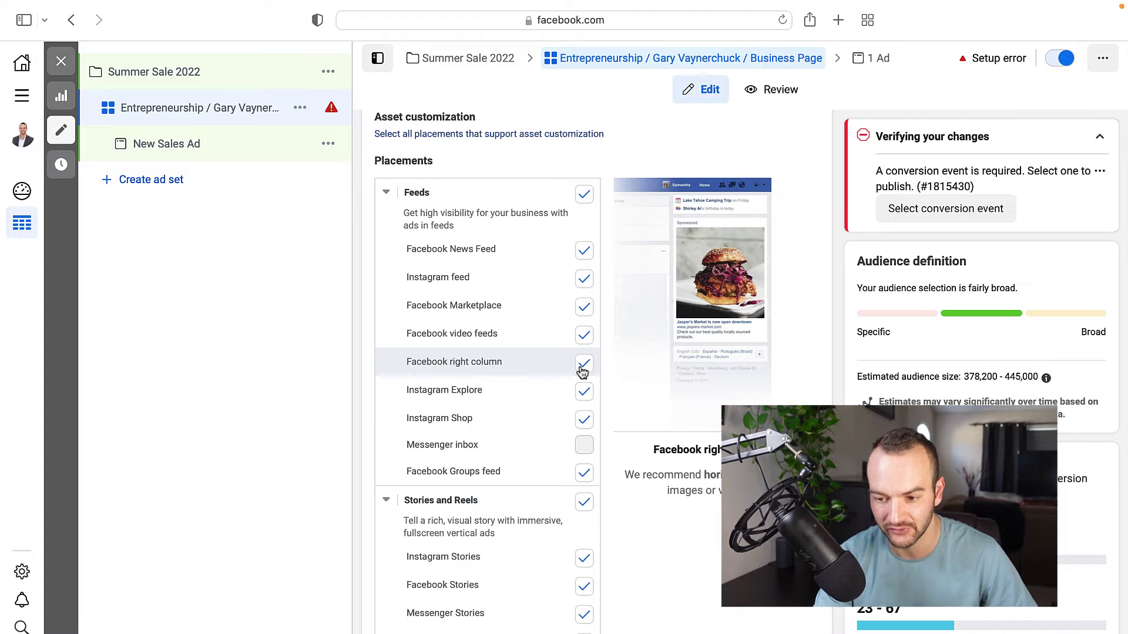
scroll(580, 367, "up", 3)
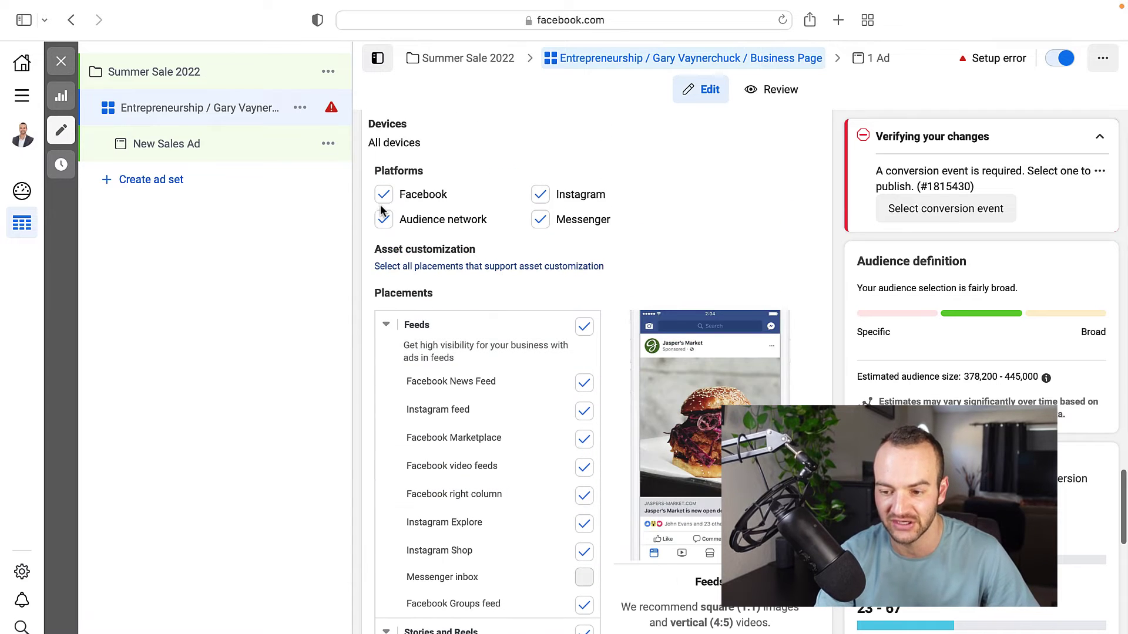
left_click(584, 496)
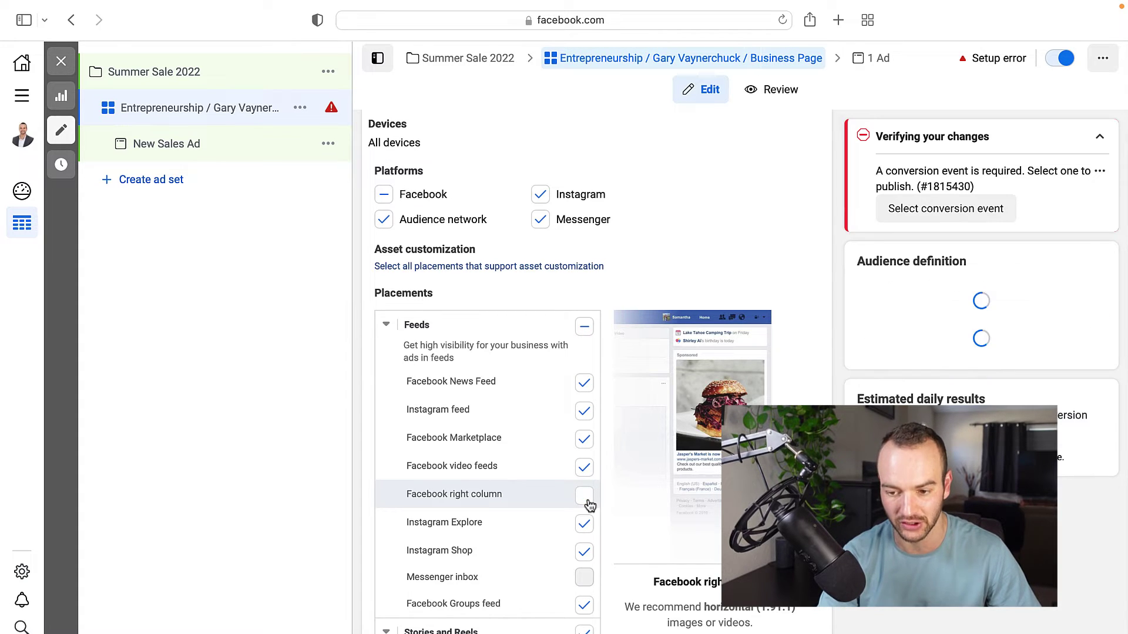
scroll(588, 505, "down", 2)
scroll(588, 506, "down", 1)
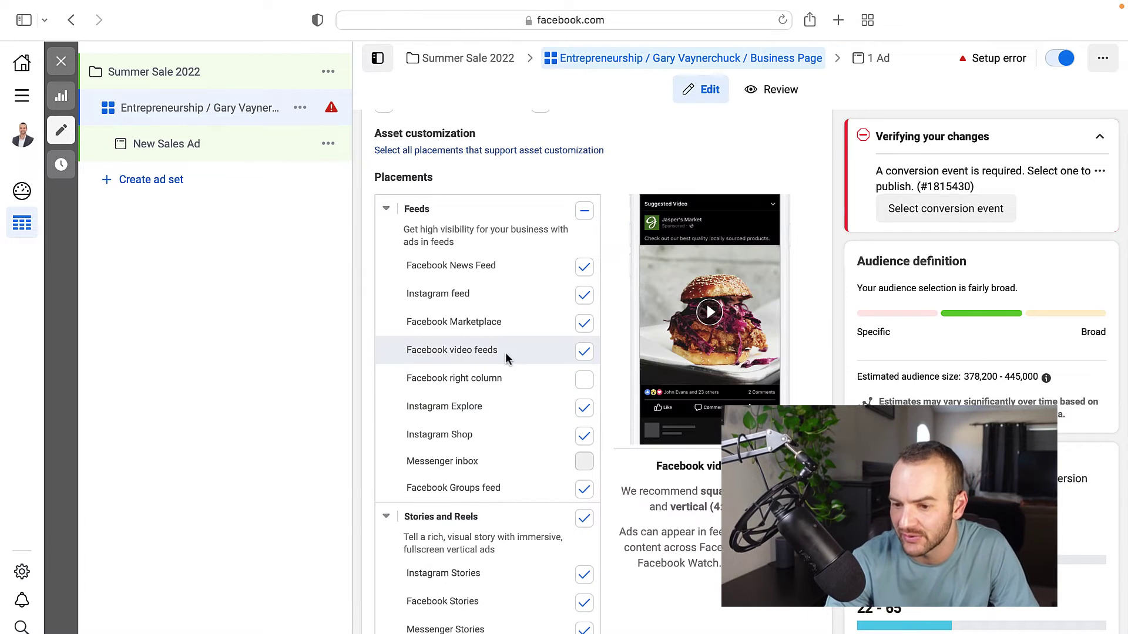
left_click(584, 352)
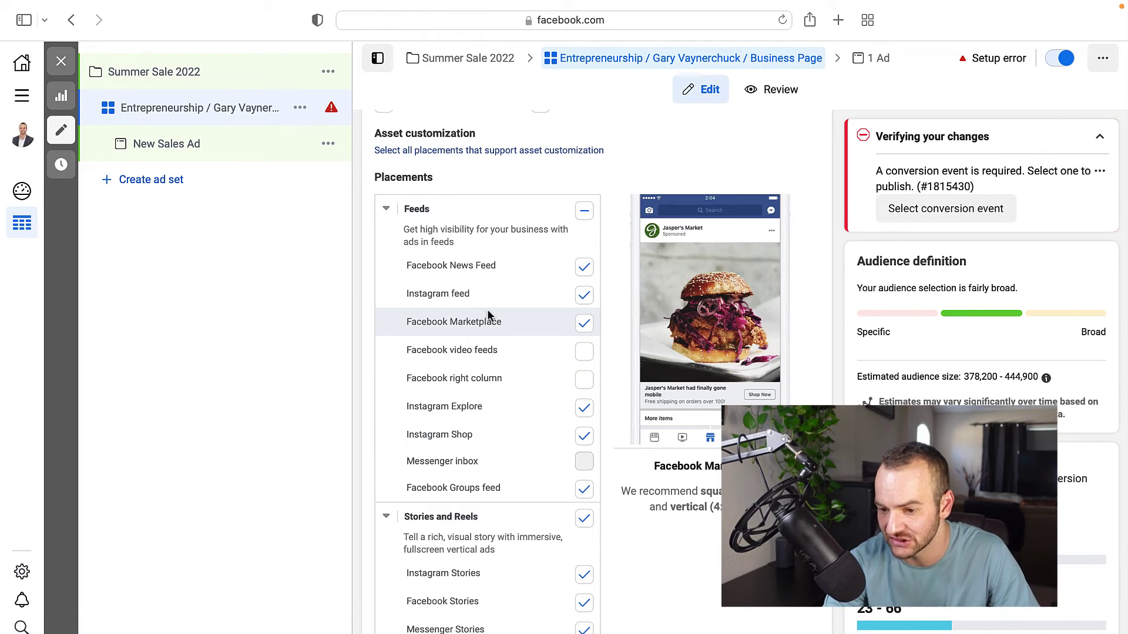
Exclude the entire Stories and Reels group and the In-stream group from the ad set's placements.
scroll(498, 454, "down", 3)
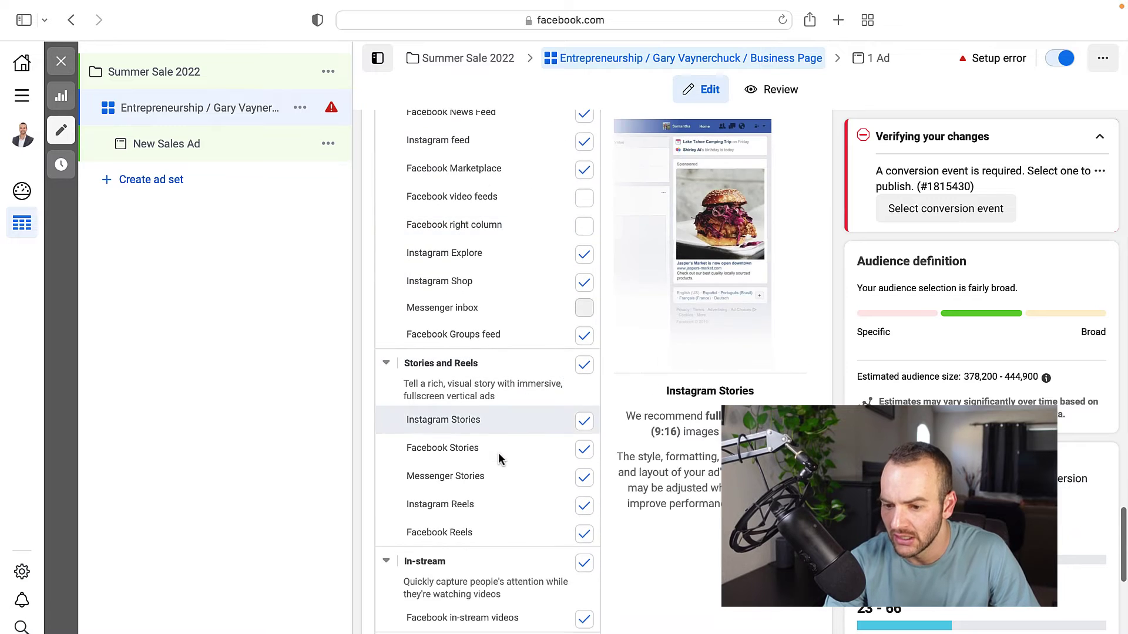
scroll(498, 452, "down", 1)
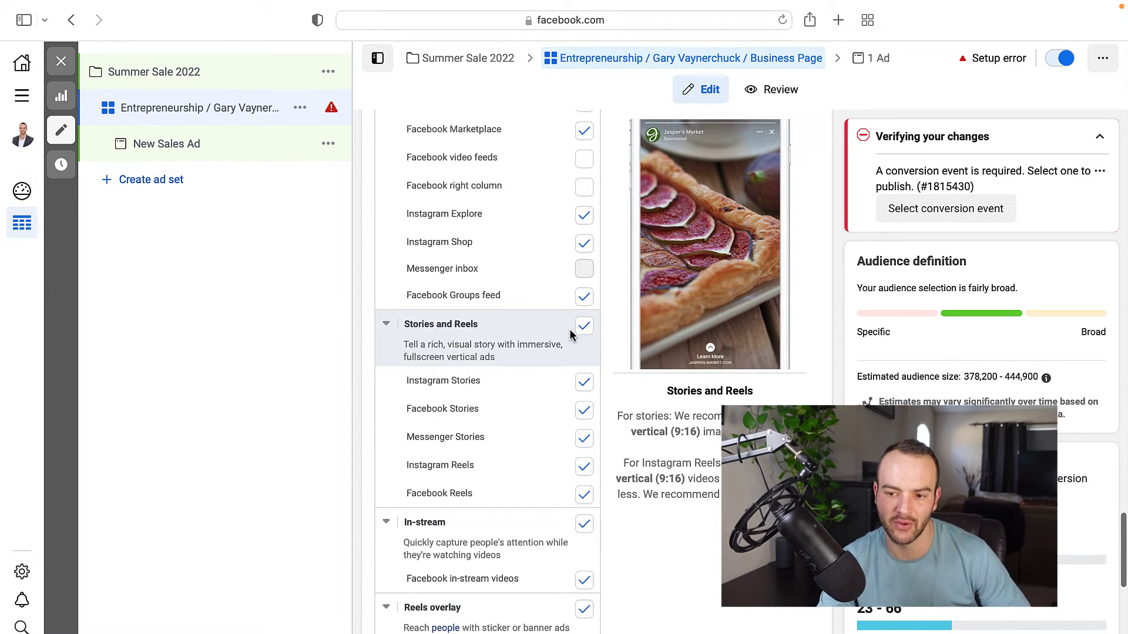
left_click(581, 330)
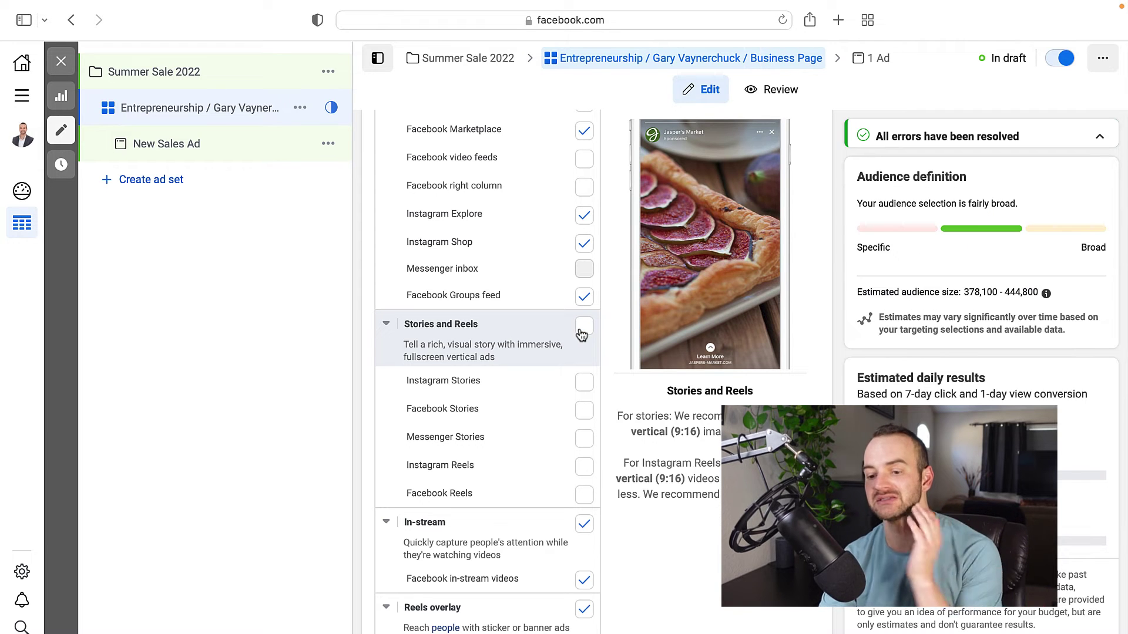
scroll(581, 333, "down", 3)
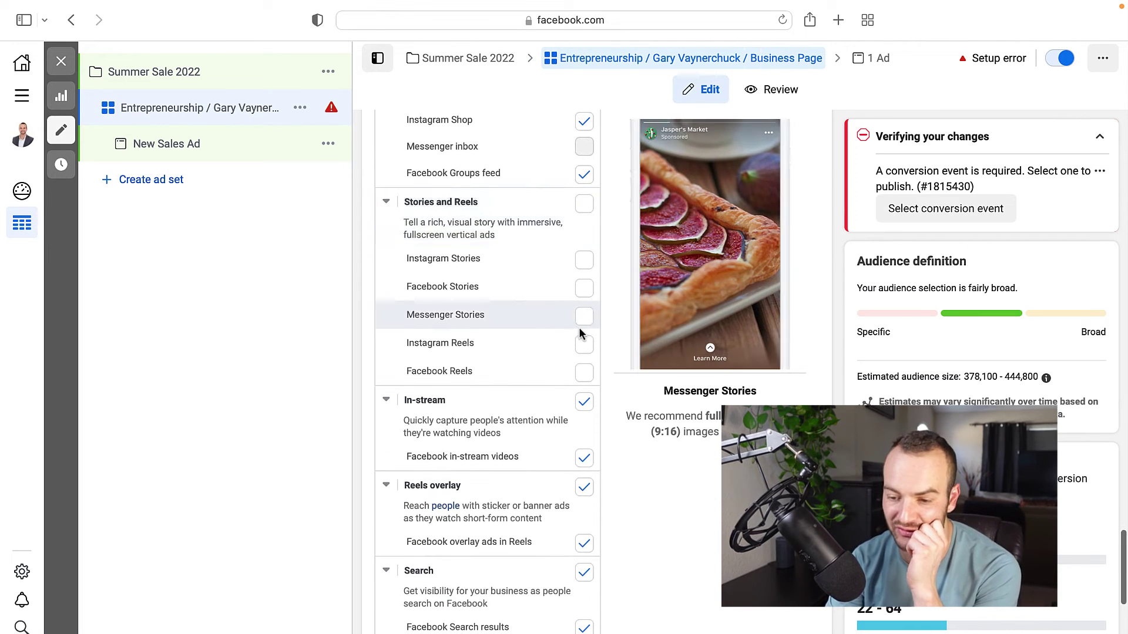
scroll(579, 333, "down", 2)
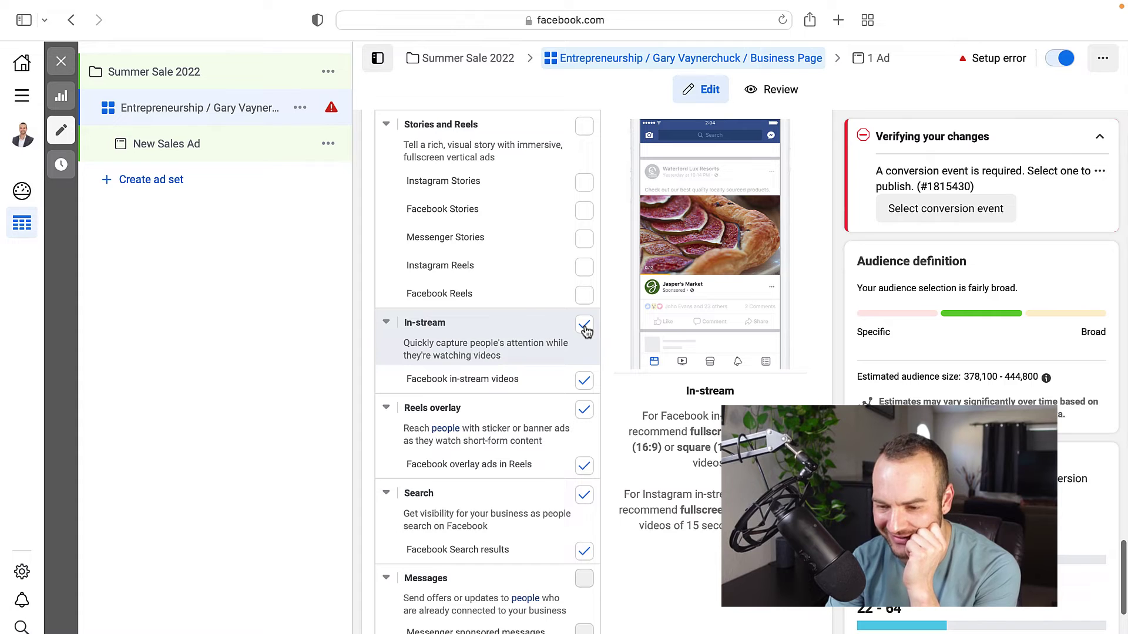
left_click(584, 325)
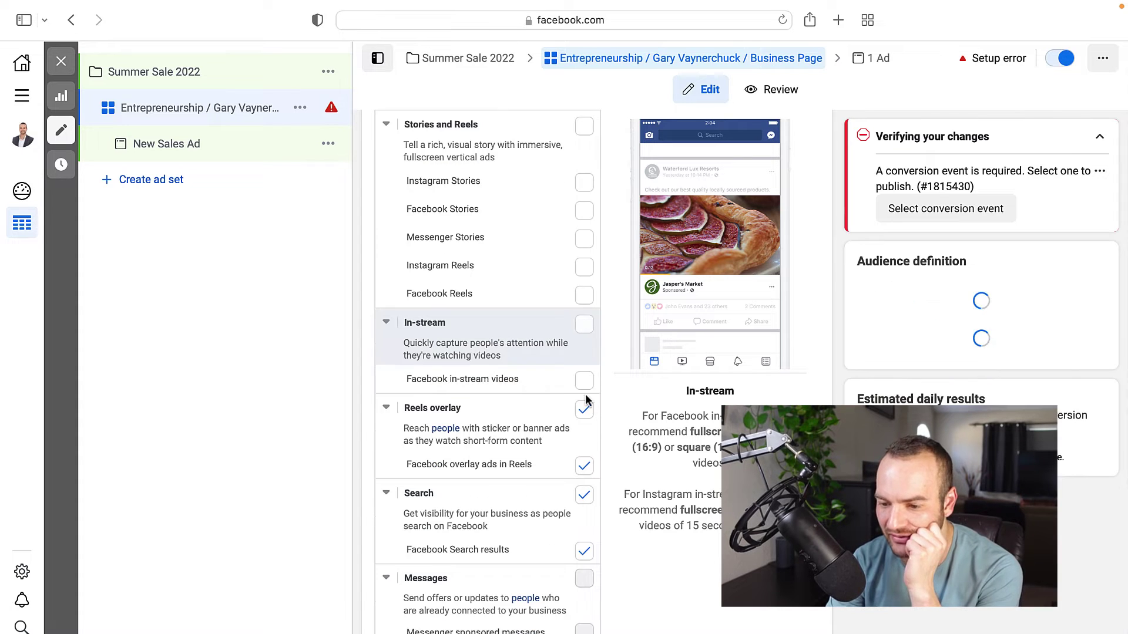
Exclude the Search, In-article and Apps and sites groups from the ad set's placements.
scroll(581, 352, "down", 1)
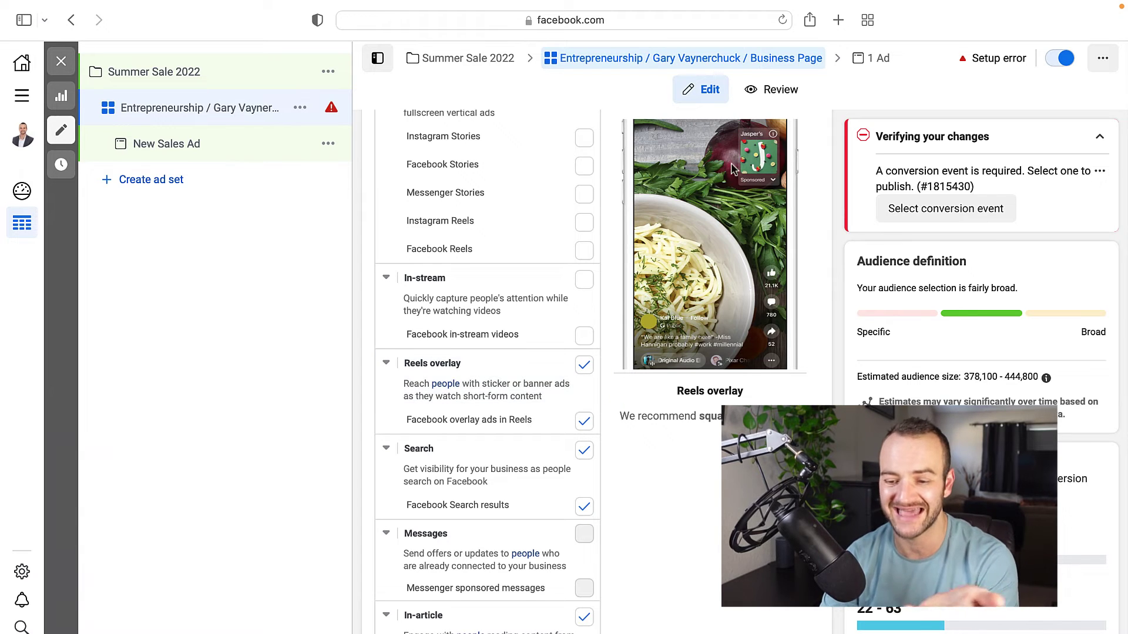
scroll(480, 429, "down", 3)
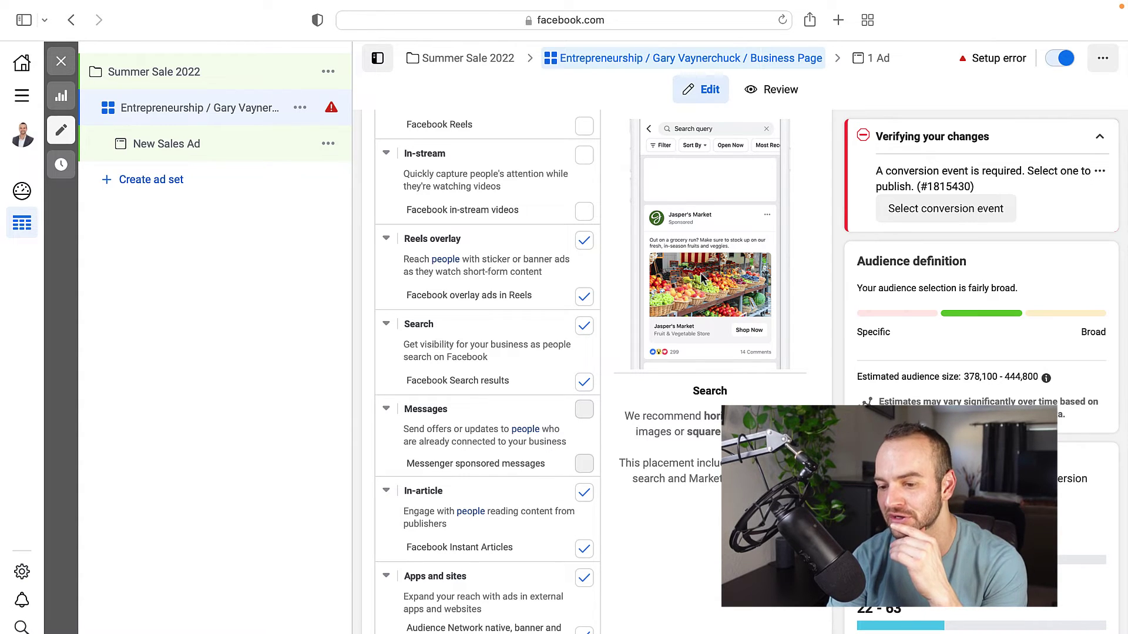
left_click(586, 330)
scroll(575, 326, "down", 2)
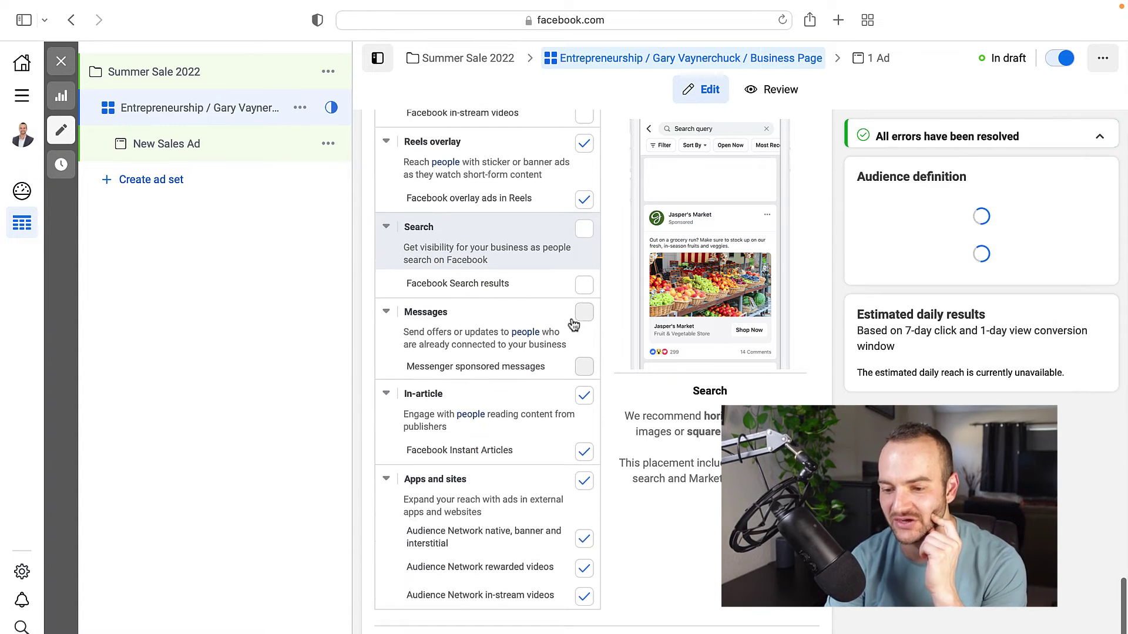
scroll(573, 326, "down", 1)
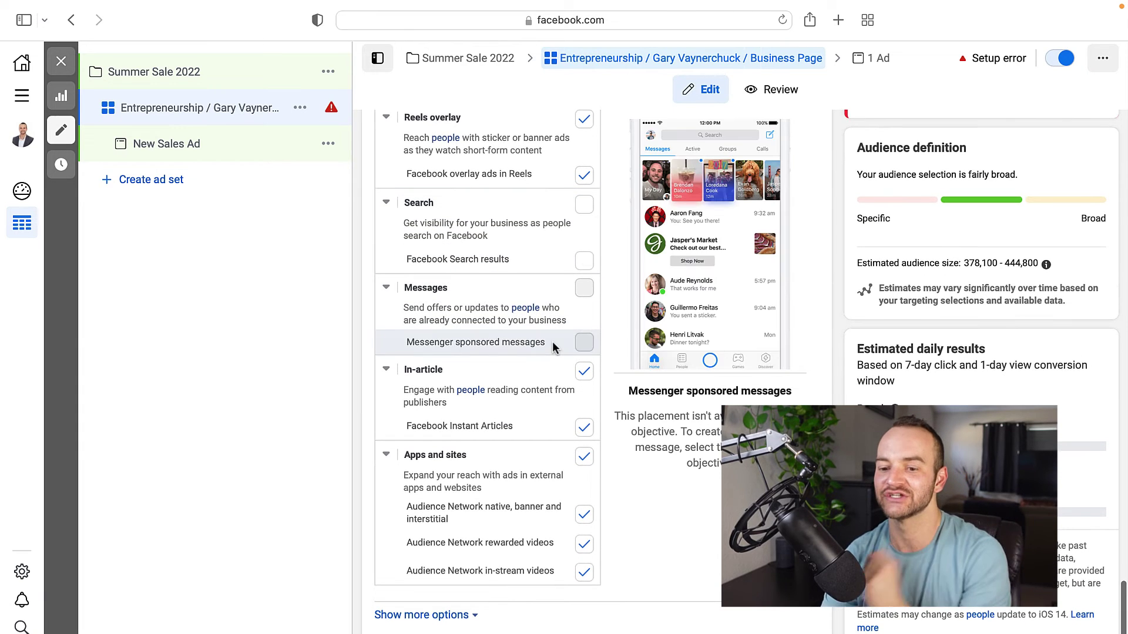
left_click(584, 370)
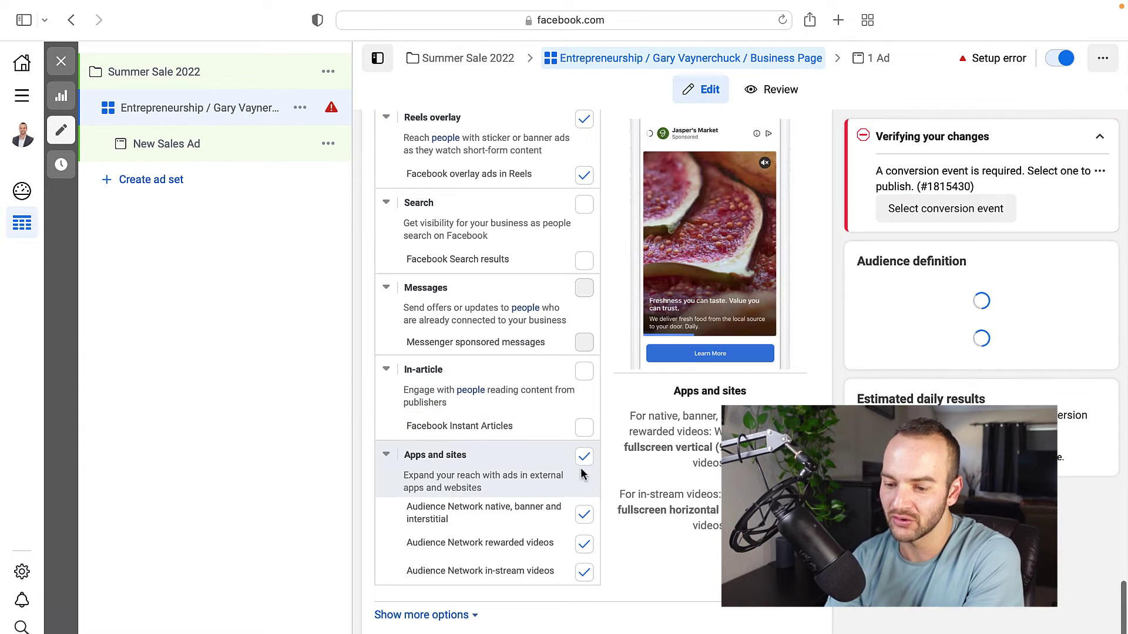
left_click(582, 462)
Open the New Sales Ad under the ad set and turn off dynamic formats and creative in its ad setup.
scroll(584, 463, "up", 3)
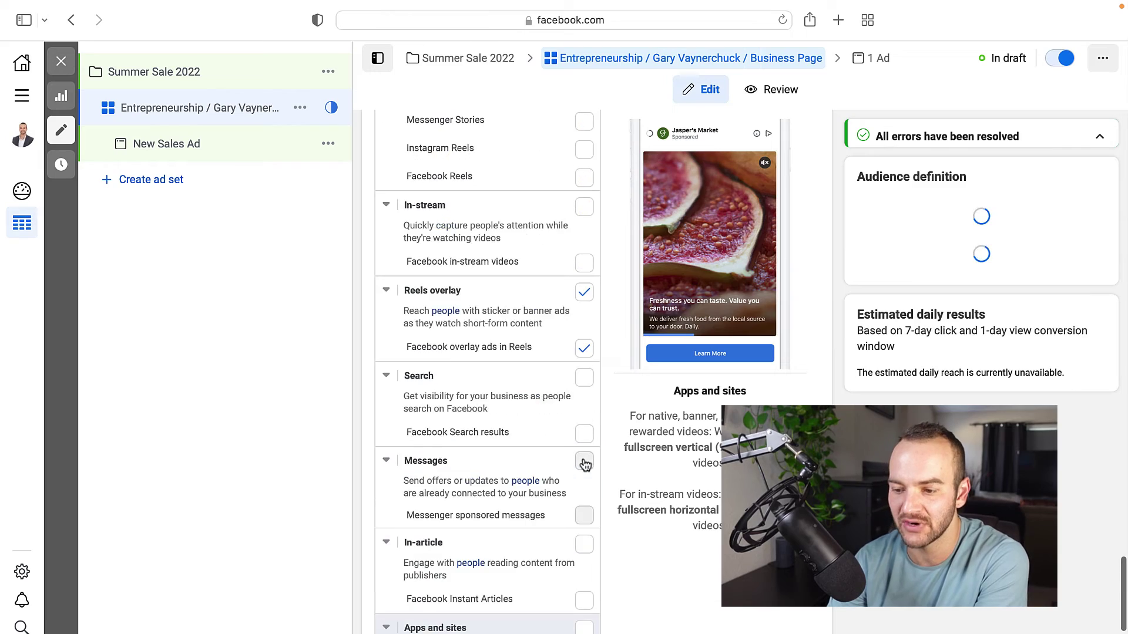
scroll(585, 464, "up", 8)
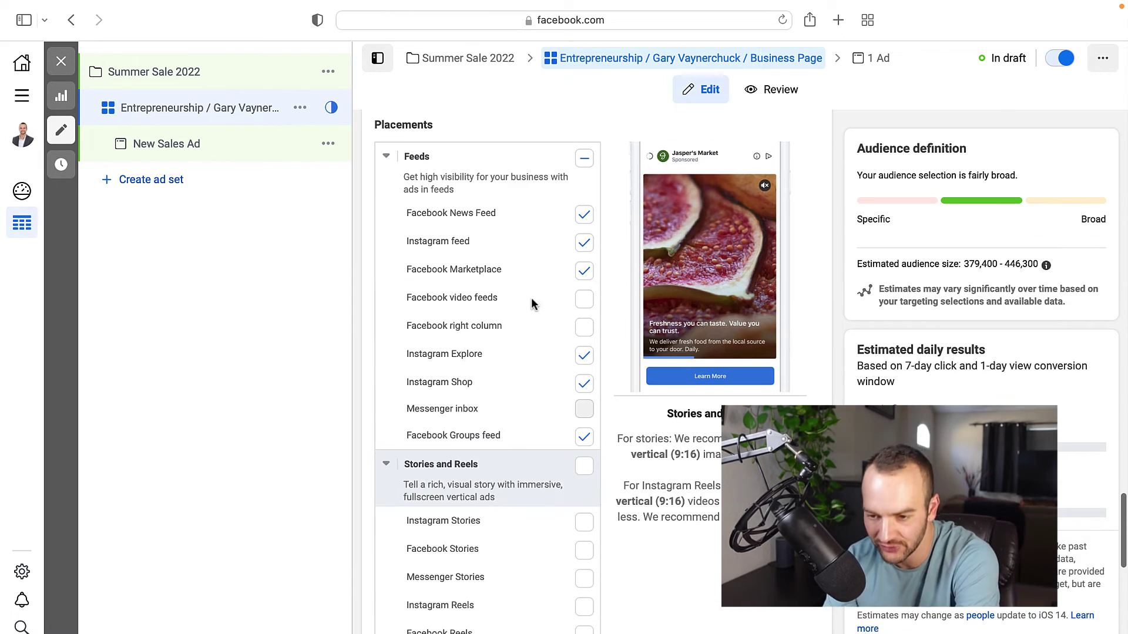
scroll(531, 297, "up", 15)
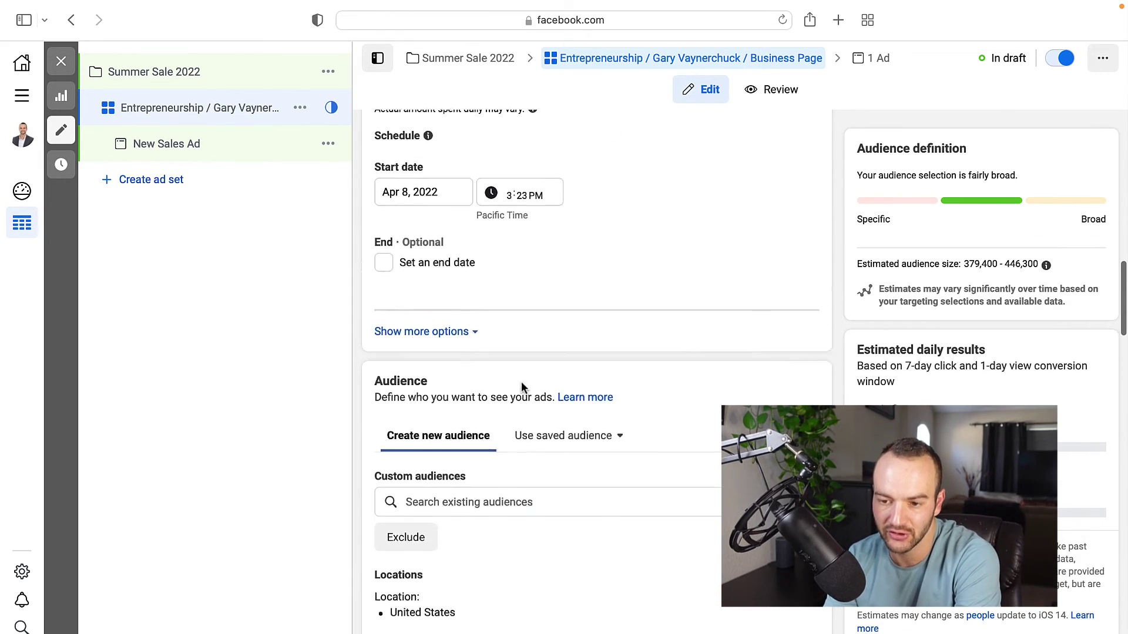
scroll(521, 382, "up", 10)
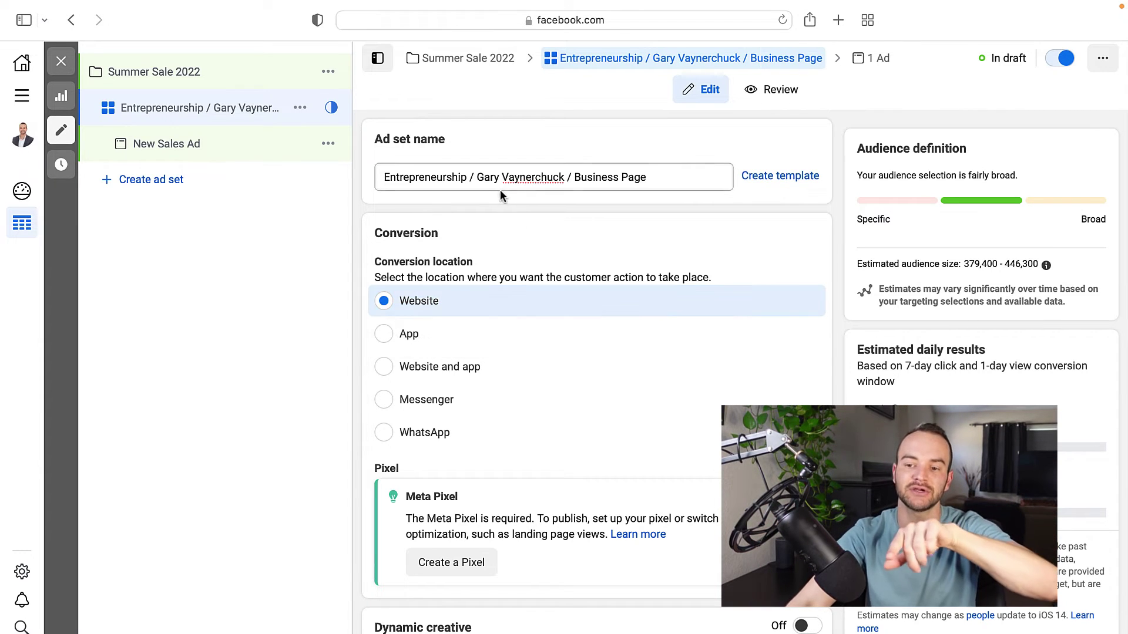
scroll(603, 415, "down", 20)
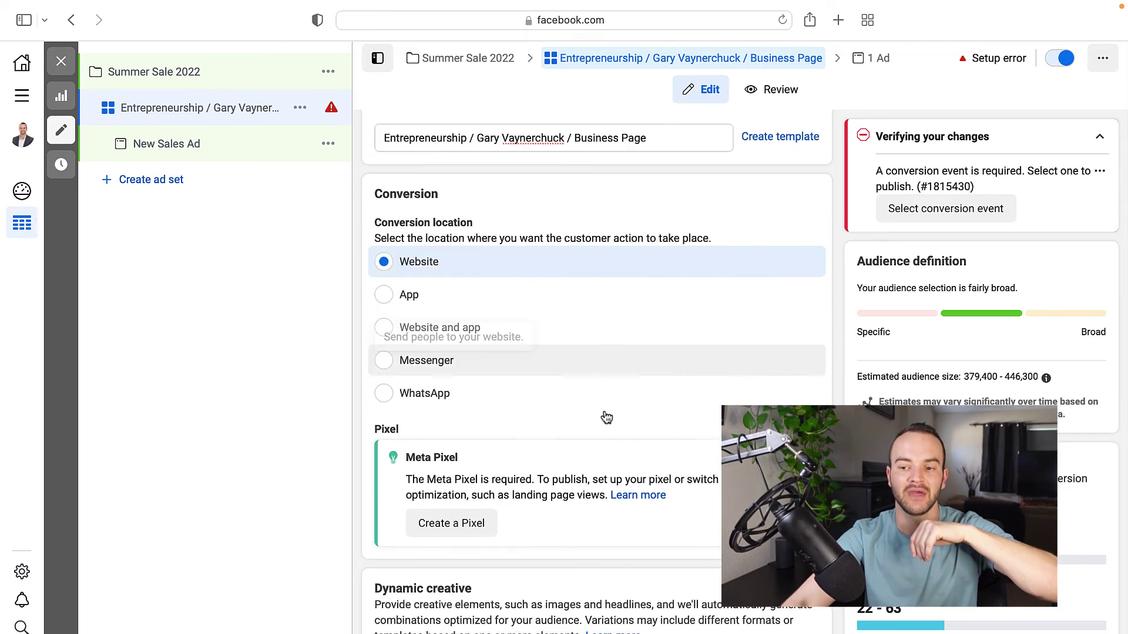
scroll(589, 416, "up", 12)
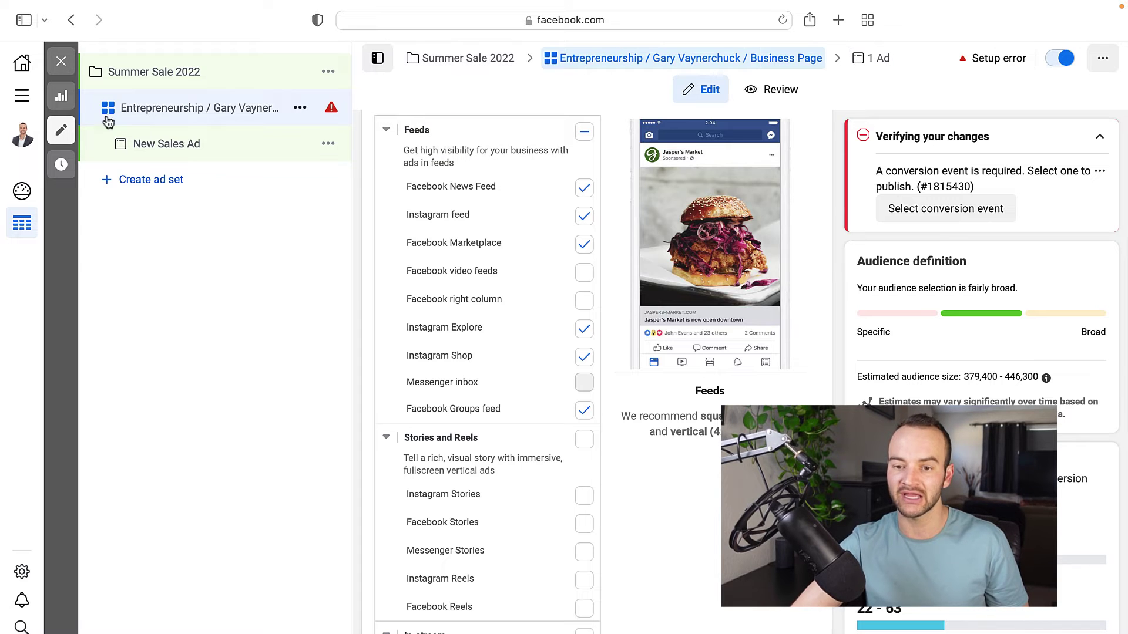
left_click(152, 155)
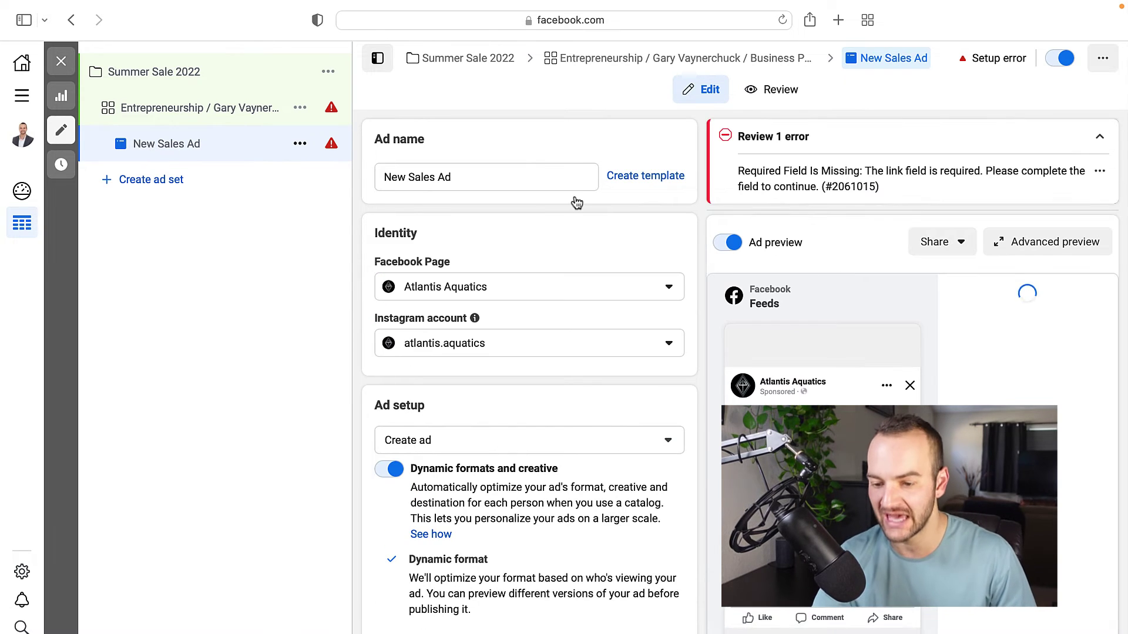
double_click(461, 181)
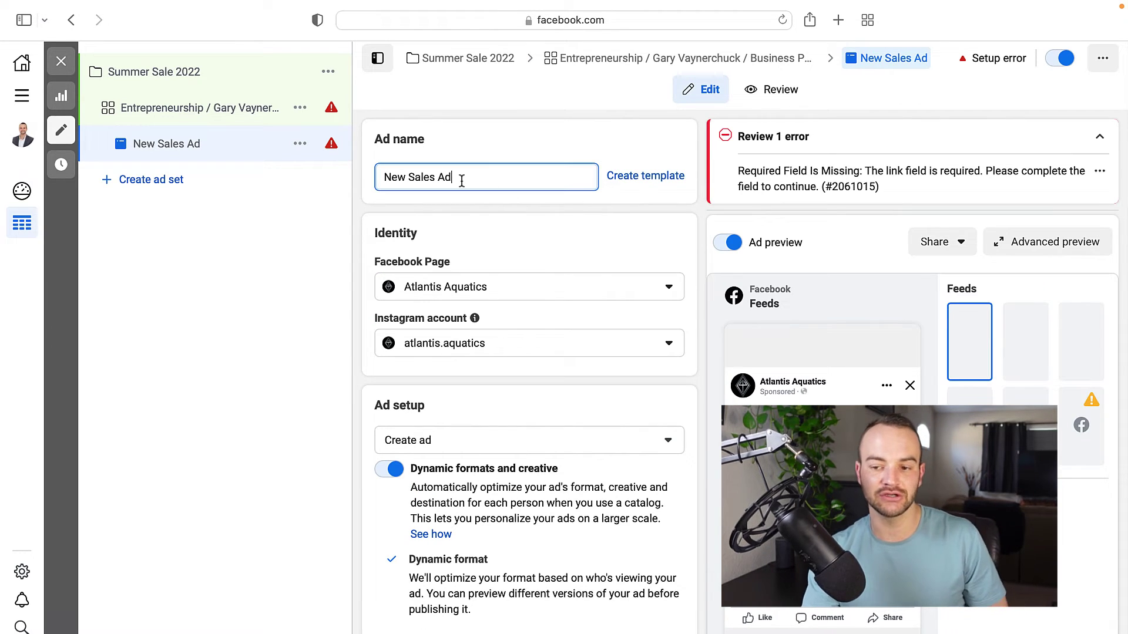
left_click(396, 471)
left_click(396, 471)
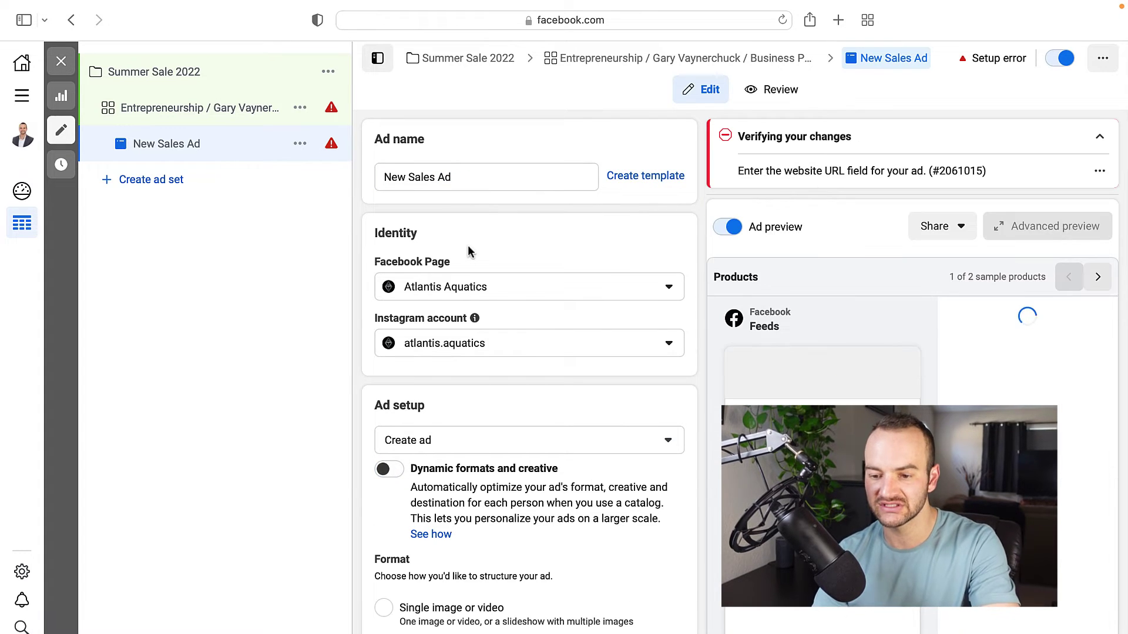
Rename the ad as "Content Caption A".
double_click(455, 177)
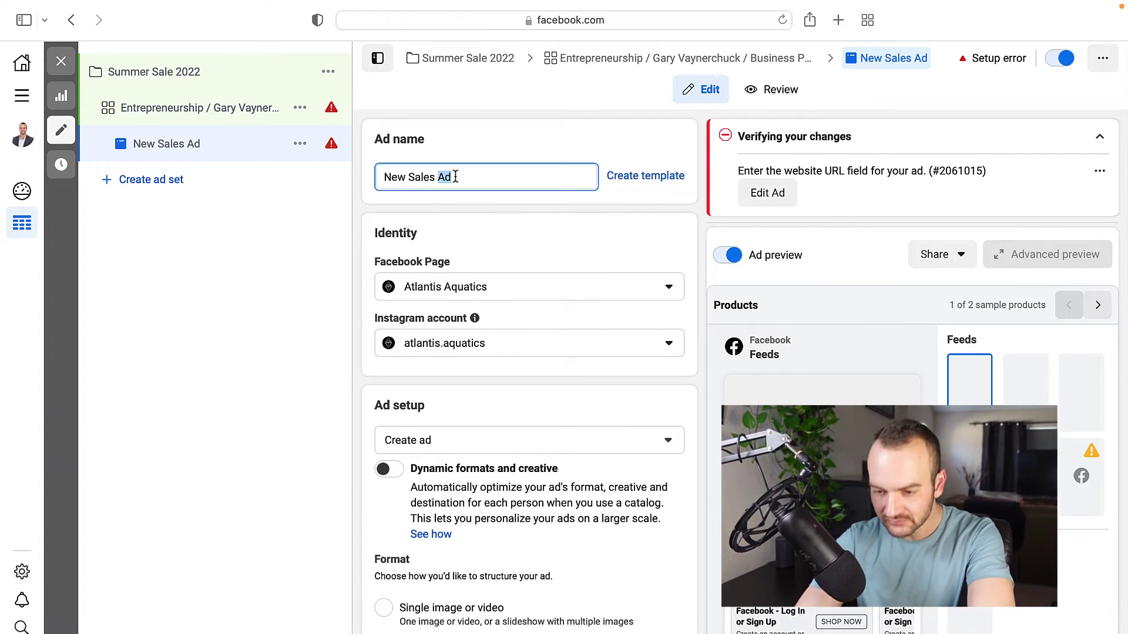
left_click(456, 177)
triple_click(455, 176)
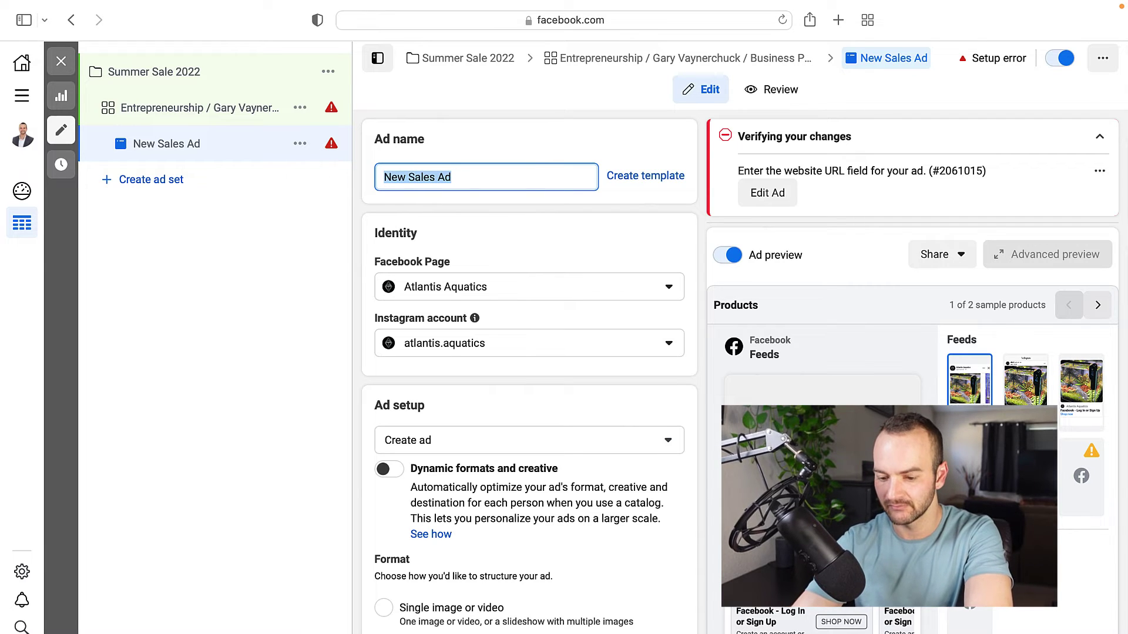
type("Content Caption A")
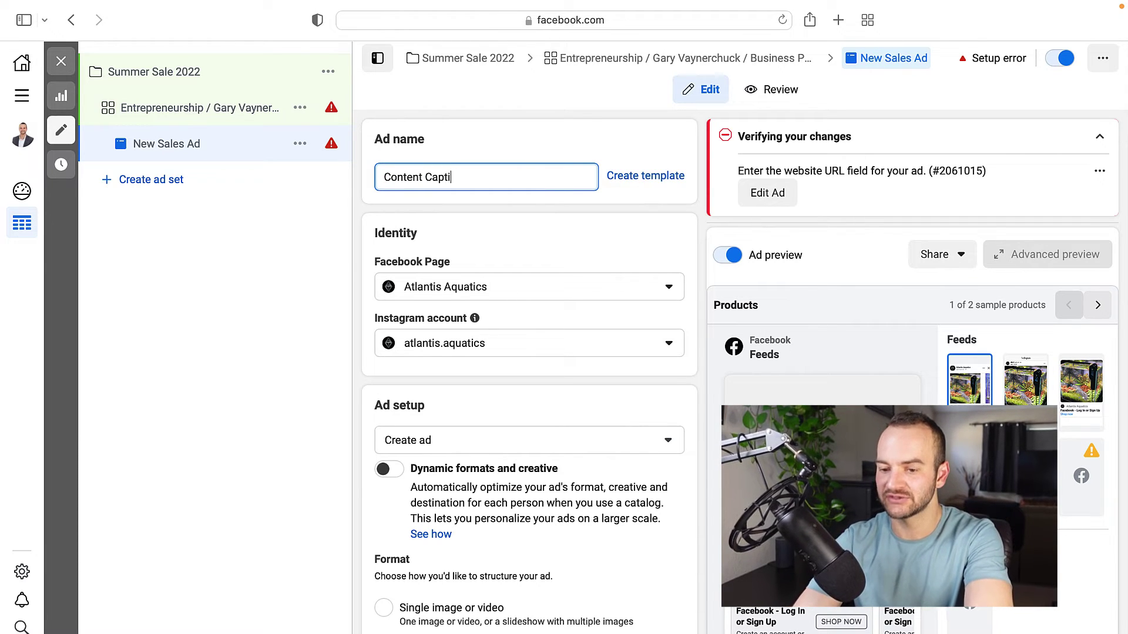
Set the ad's Facebook Page to the personal-name page listed directly below Atlantis Aquatics.
left_click(449, 291)
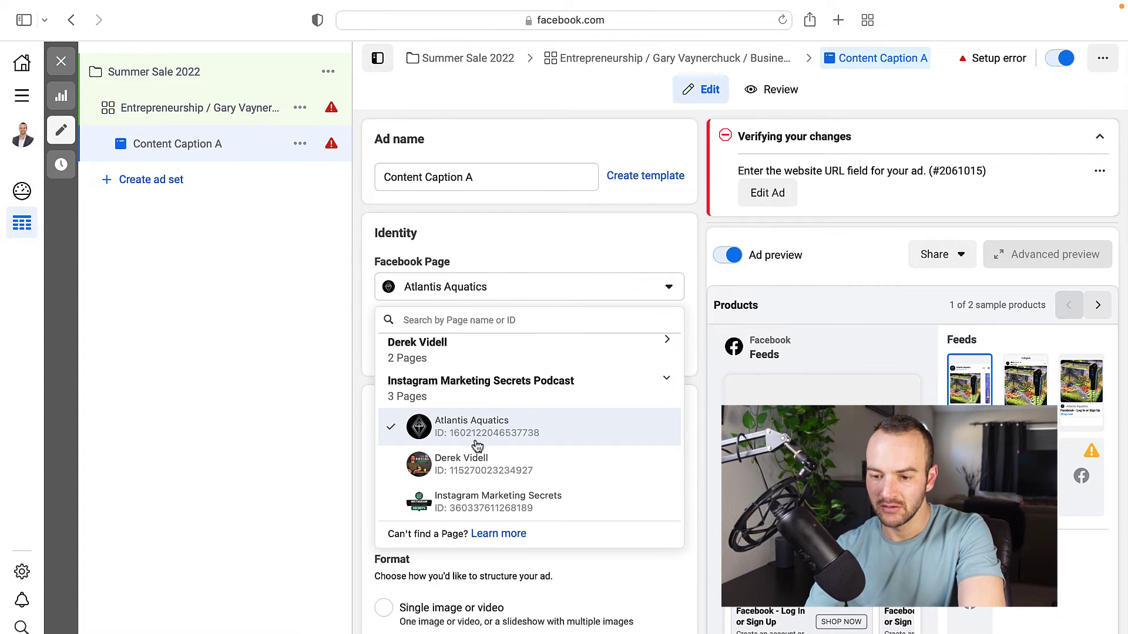
left_click(459, 467)
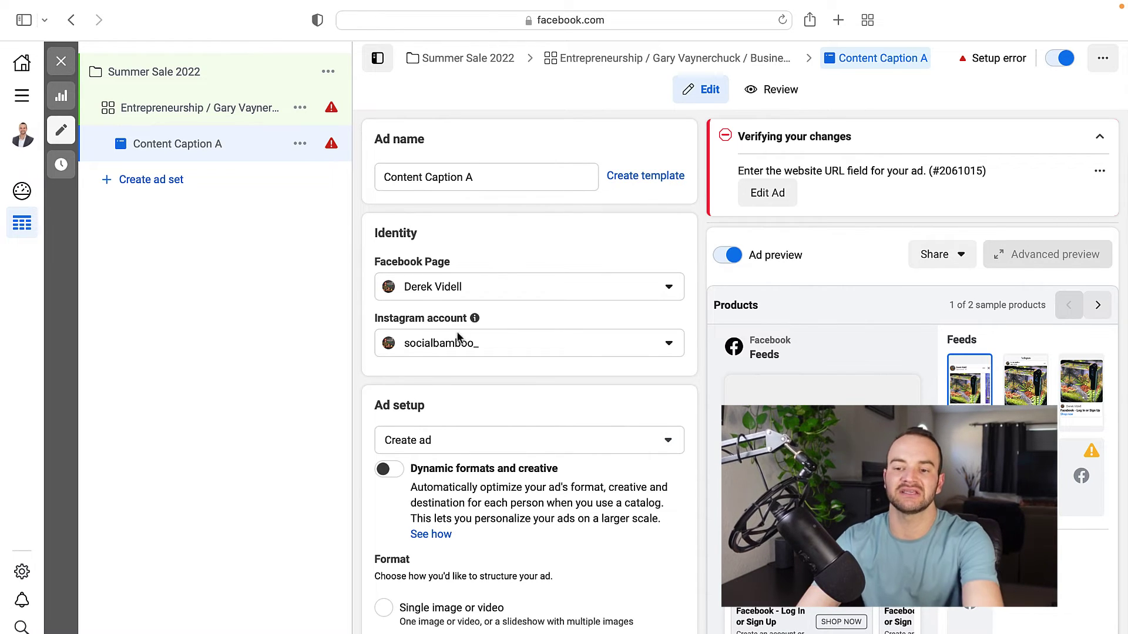
Rename the ad as "Content A Caption A".
left_click(425, 176)
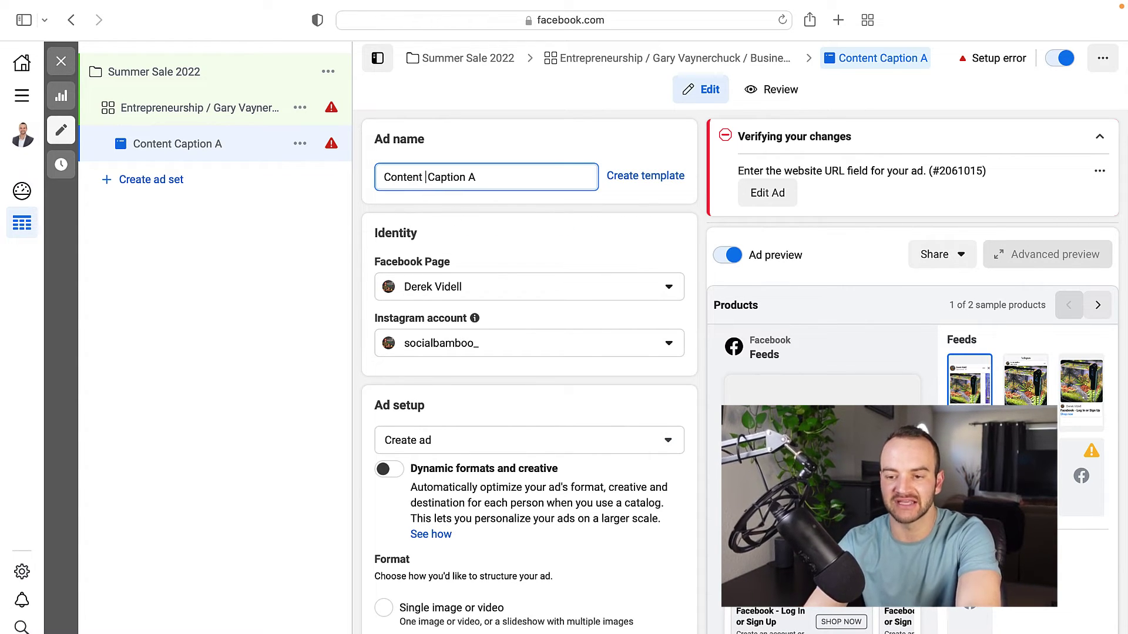
type("A")
left_click(385, 205)
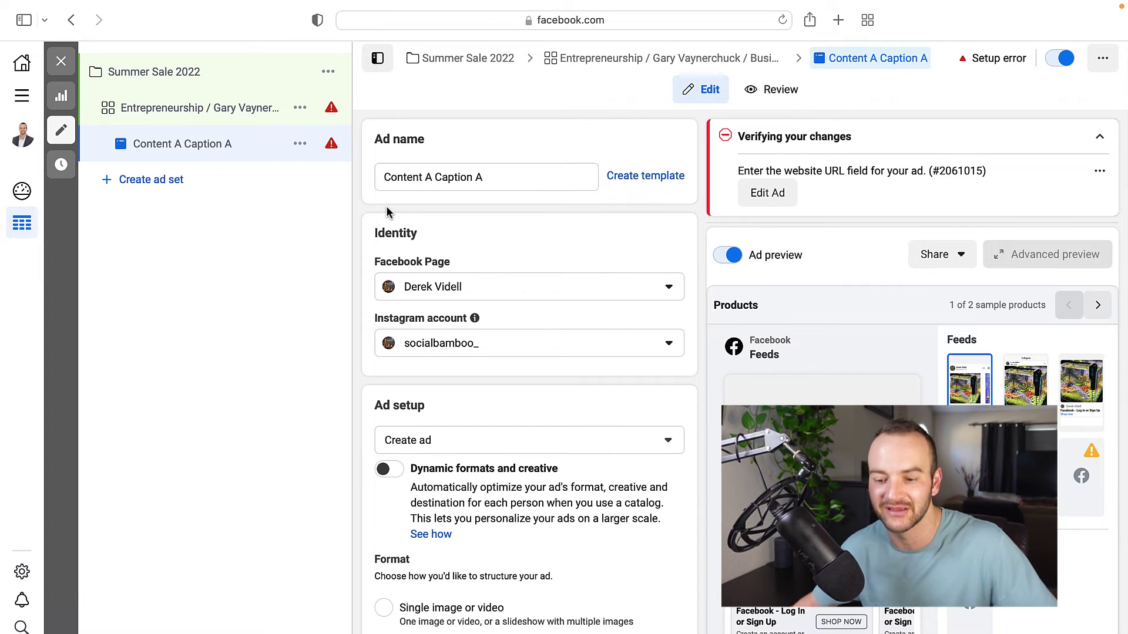
Switch the carousel's media source to manually chosen images, videos and links.
scroll(551, 368, "down", 4)
scroll(551, 368, "down", 3)
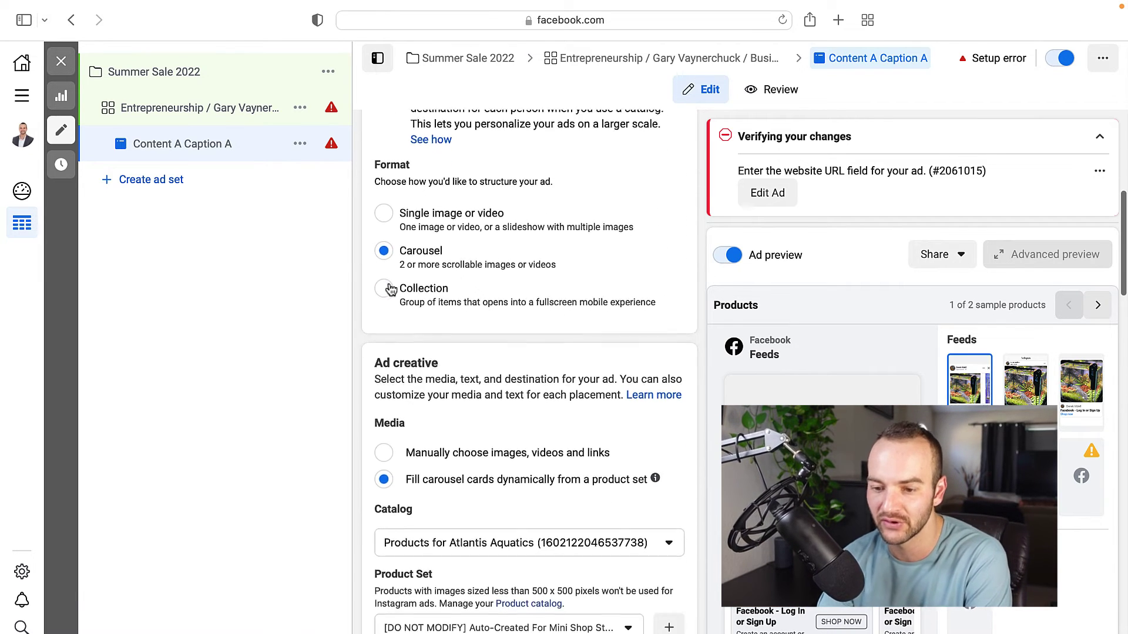
left_click(385, 435)
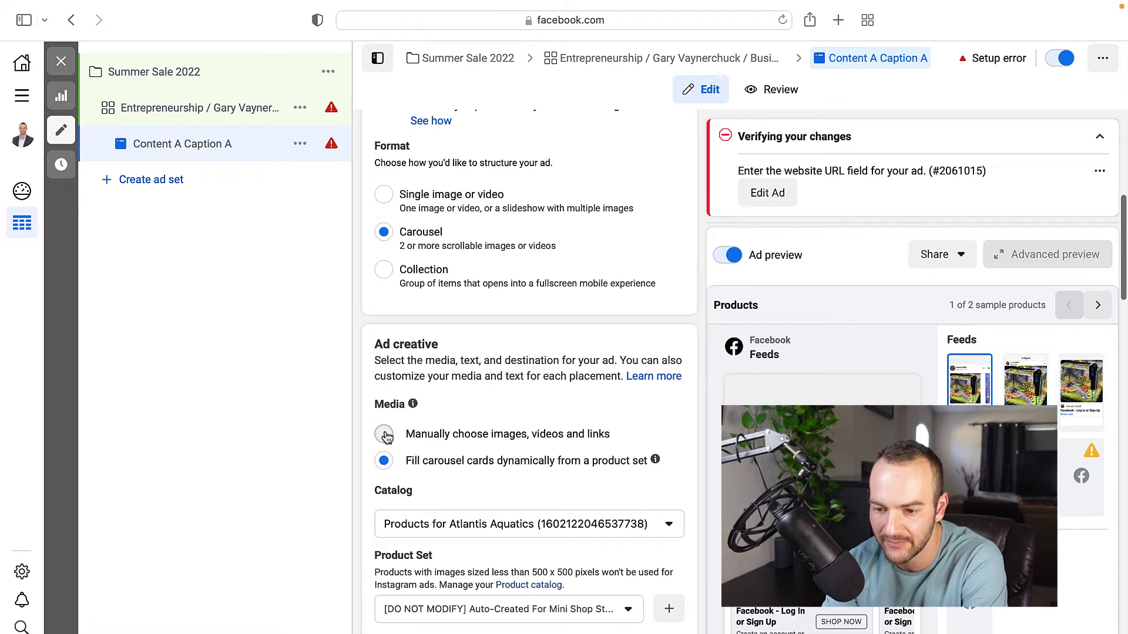
scroll(502, 303, "up", 7)
scroll(541, 393, "down", 5)
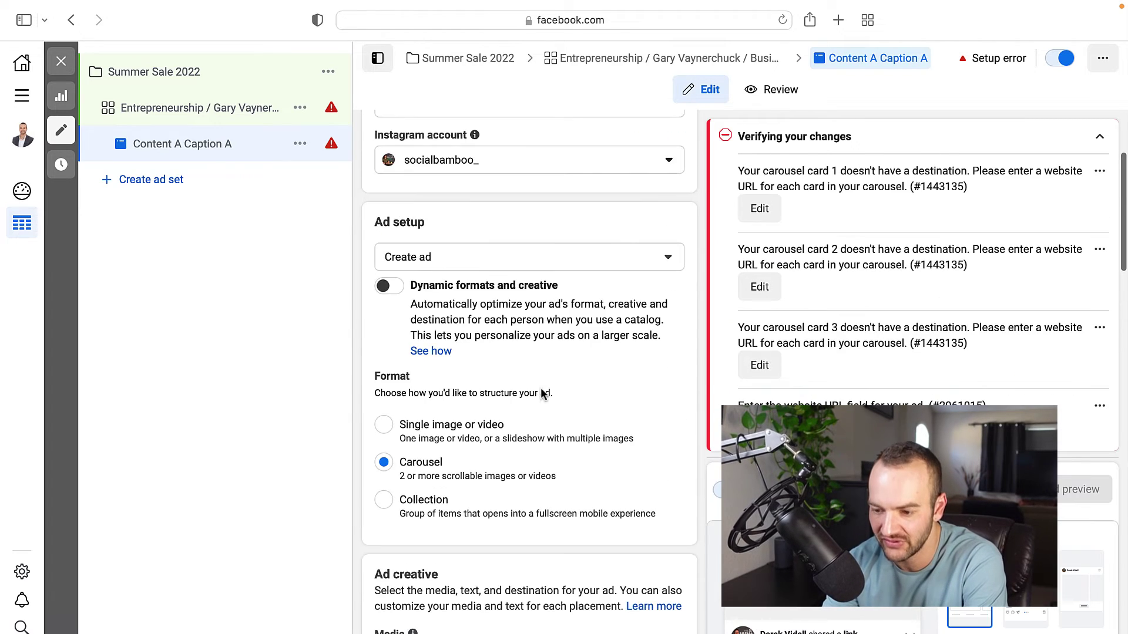
Switch the ad preview to the Instagram feed and set the ad's format to Single image or video.
scroll(529, 376, "down", 5)
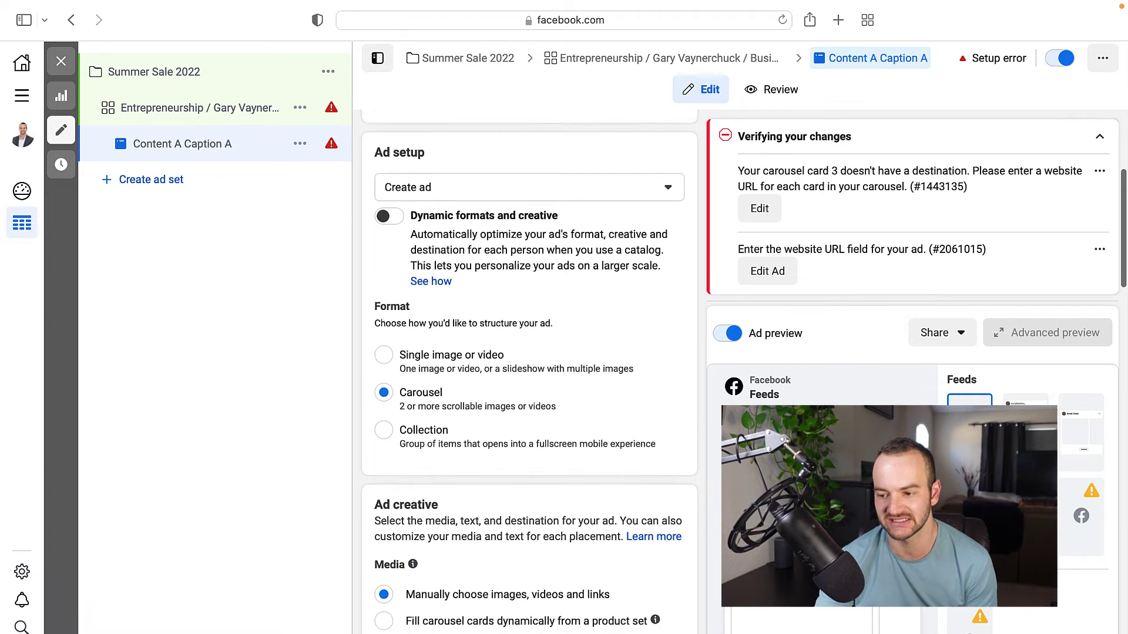
scroll(529, 376, "down", 1)
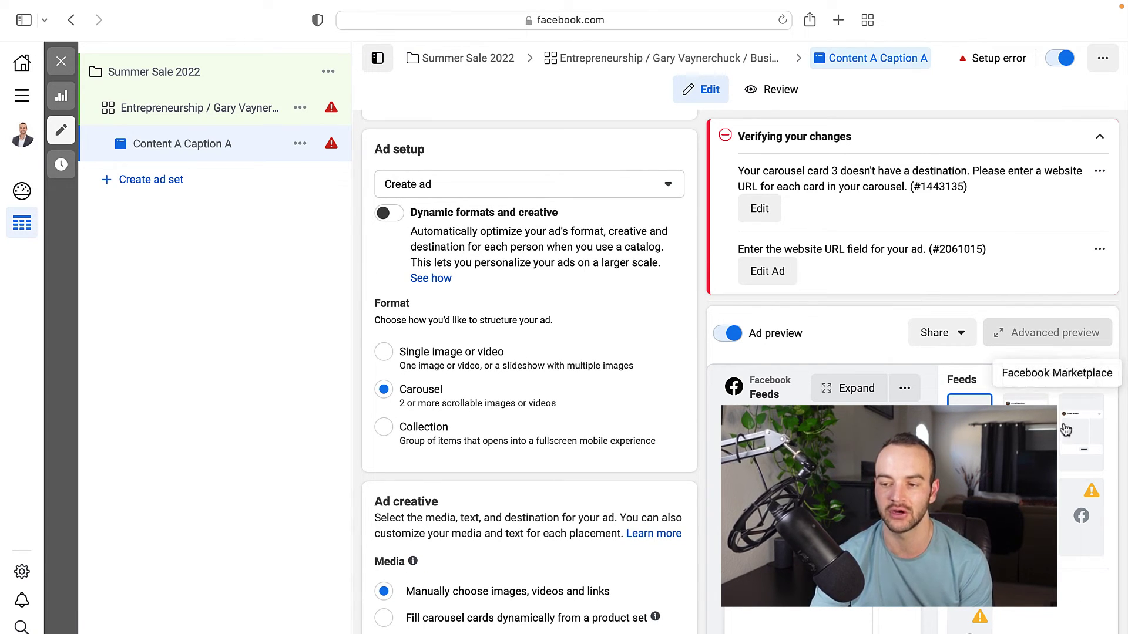
left_click(1028, 411)
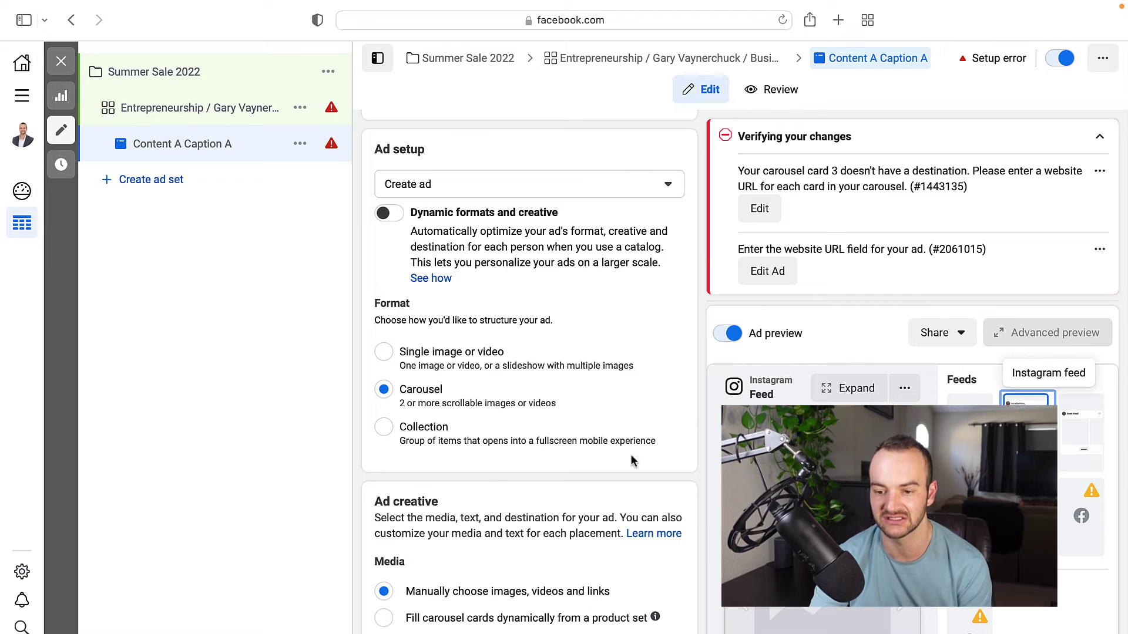
left_click(387, 351)
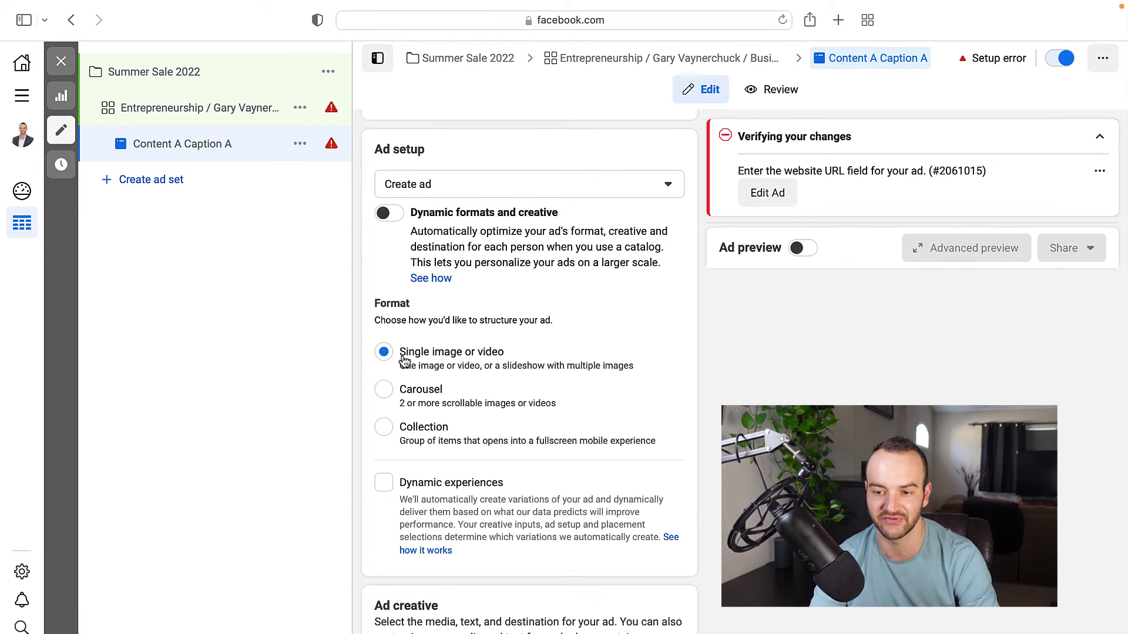
Try using an existing Instagram post, picking the carousel "Thoughts on life and business from last week", and return the ad setup to Create ad.
scroll(414, 363, "up", 5)
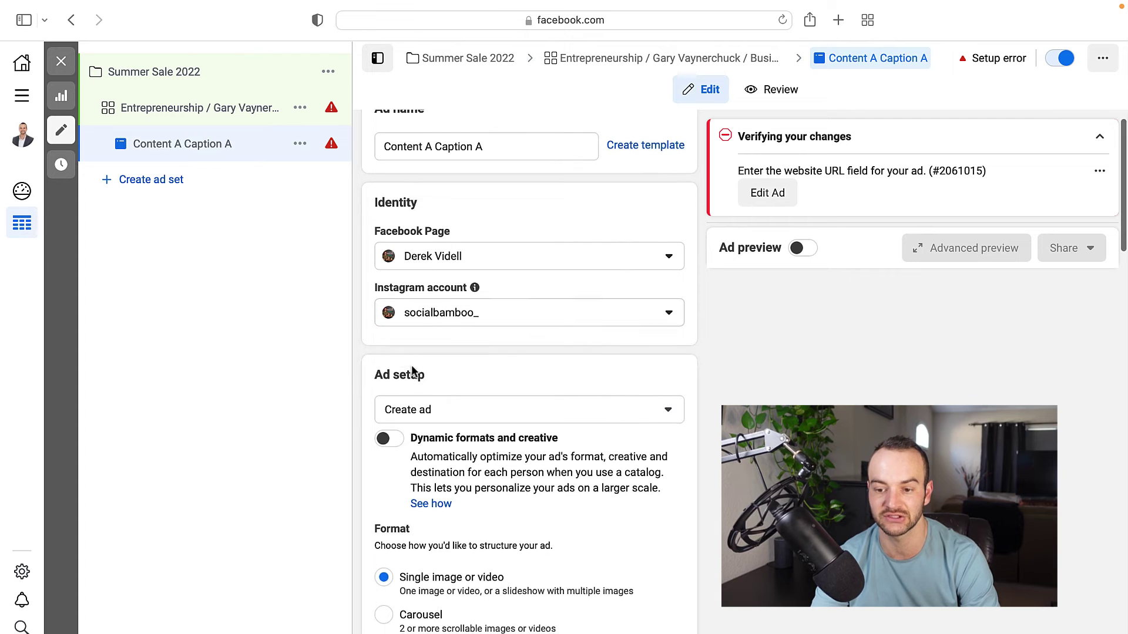
scroll(416, 372, "down", 2)
left_click(624, 333)
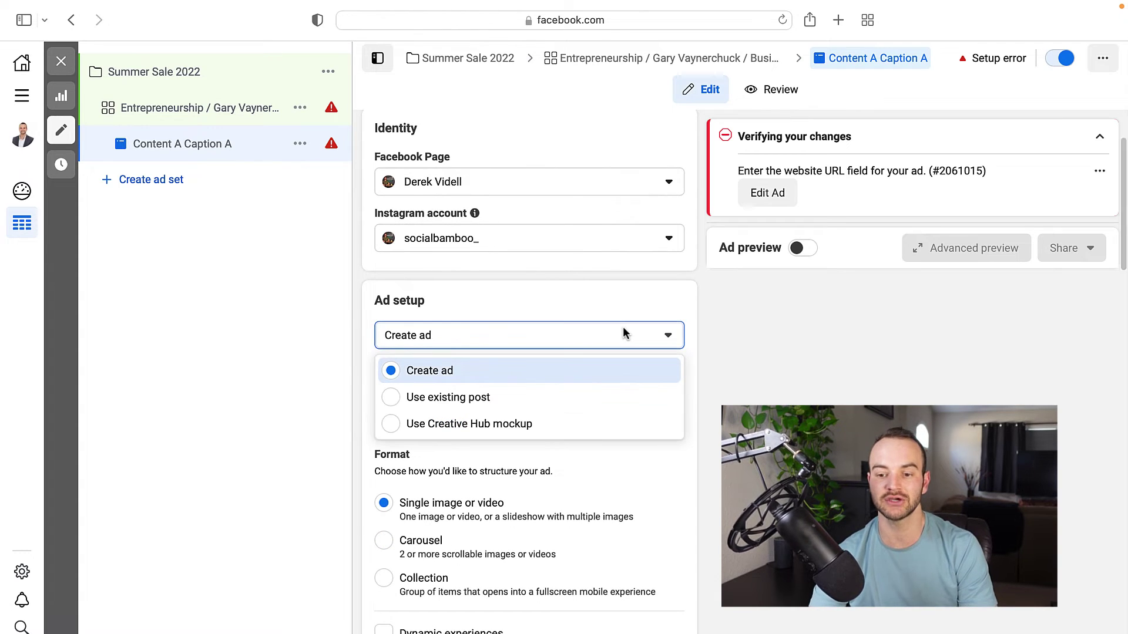
left_click(461, 397)
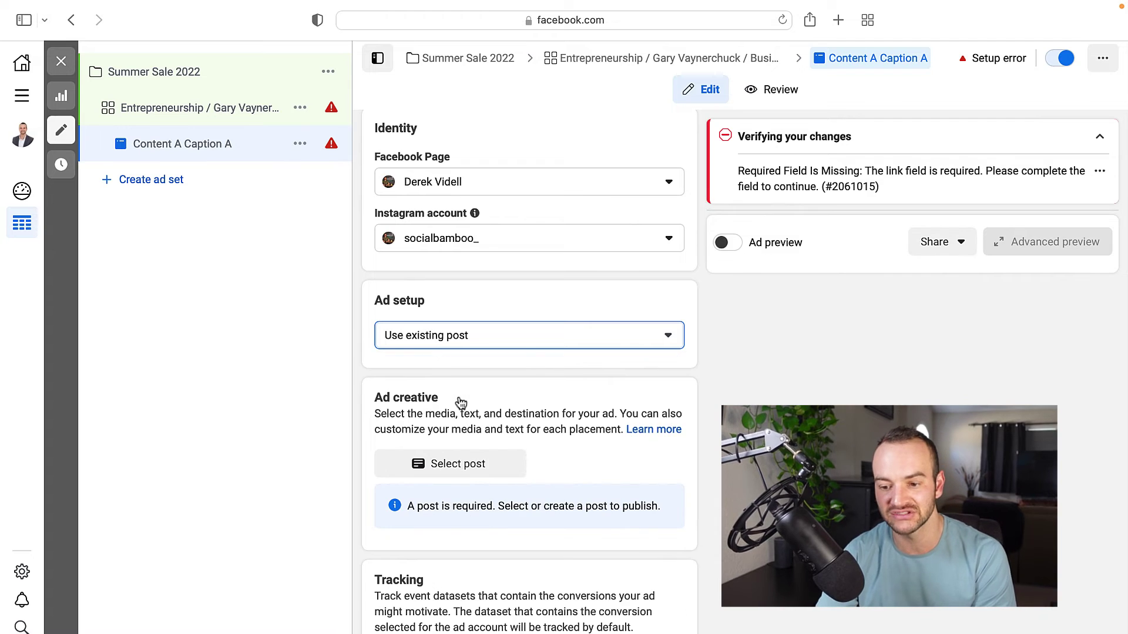
left_click(465, 464)
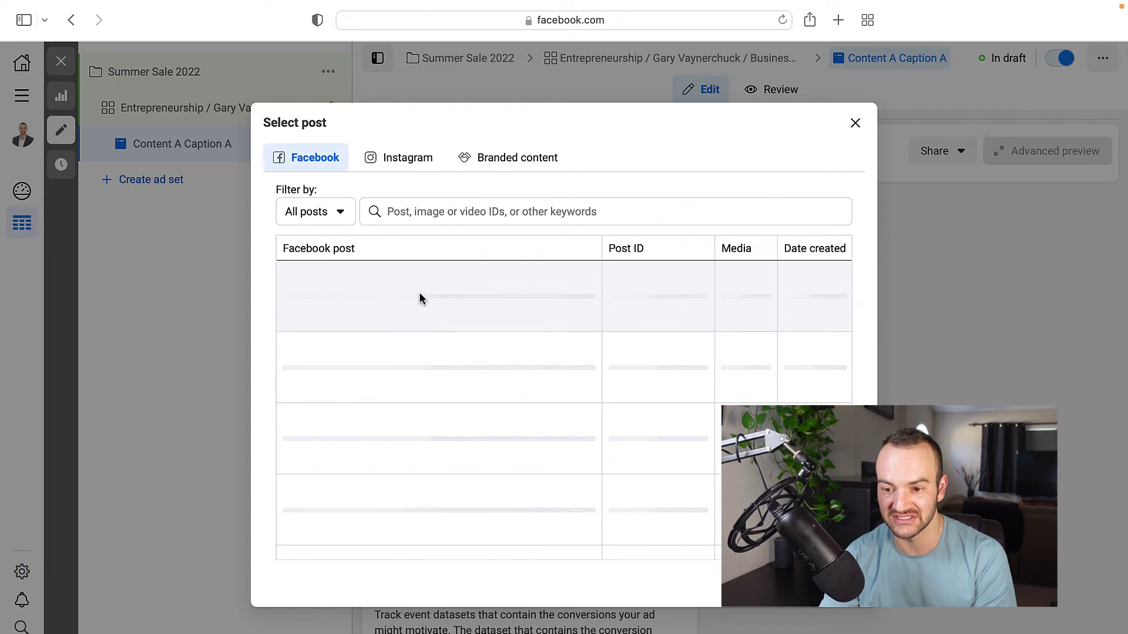
left_click(399, 163)
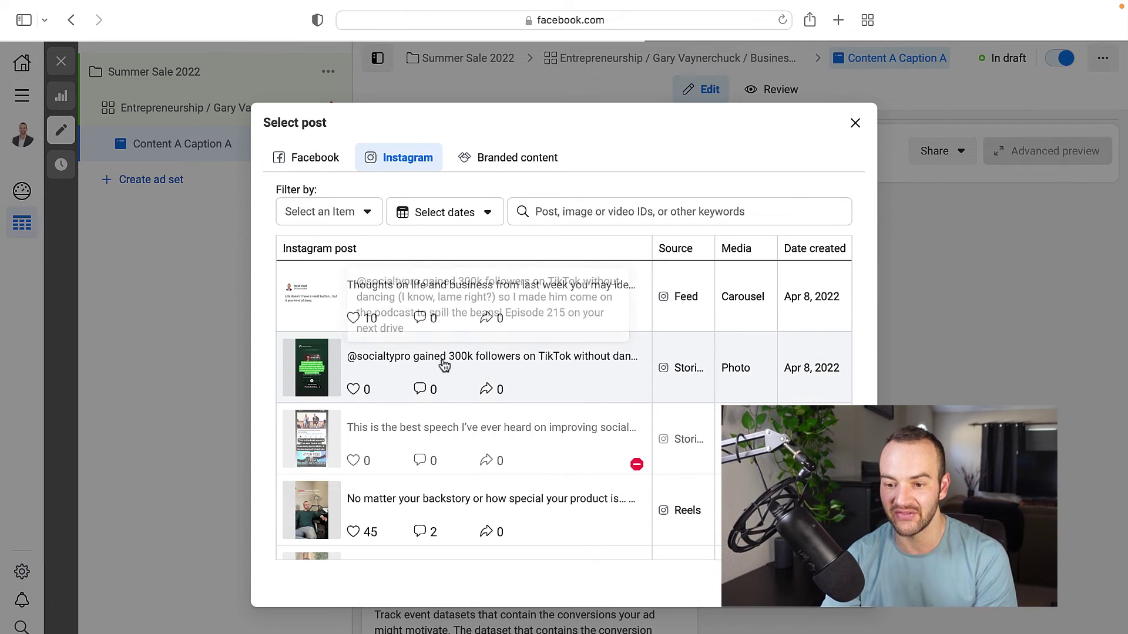
left_click(492, 298)
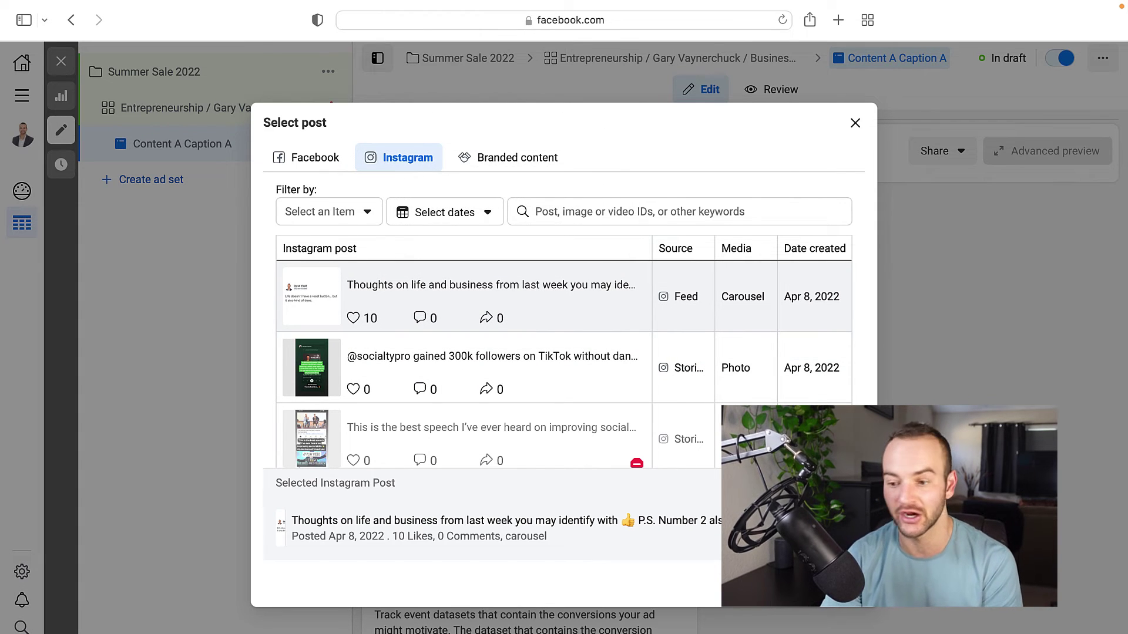
left_click(855, 123)
left_click(463, 343)
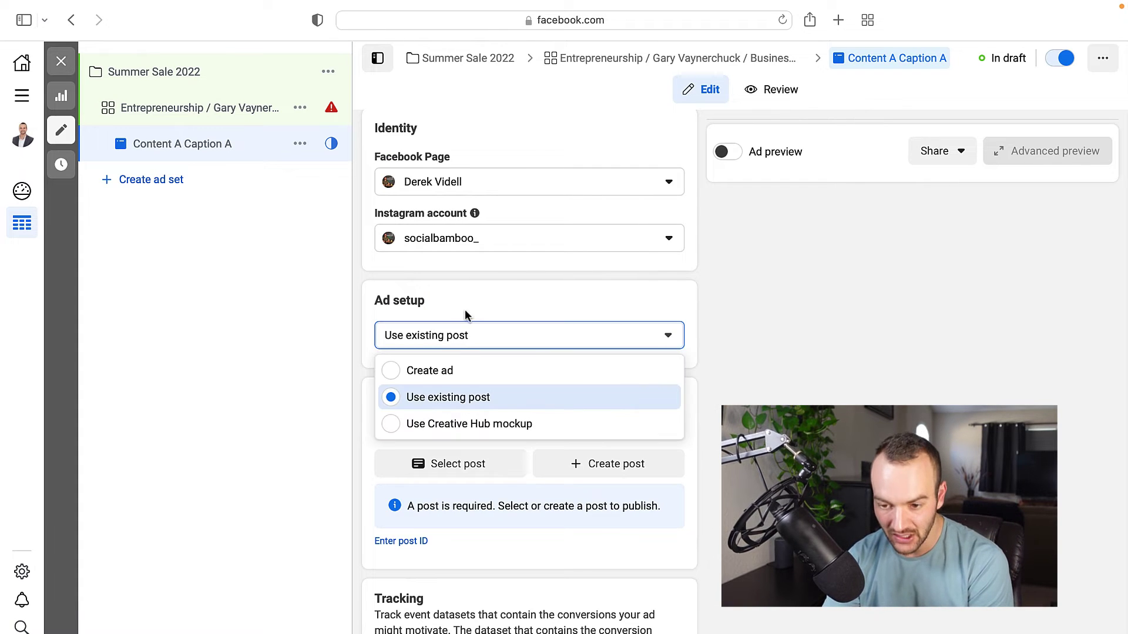
left_click(435, 368)
Review the ad's format, dynamic experiences and ad creative options.
scroll(541, 543, "down", 3)
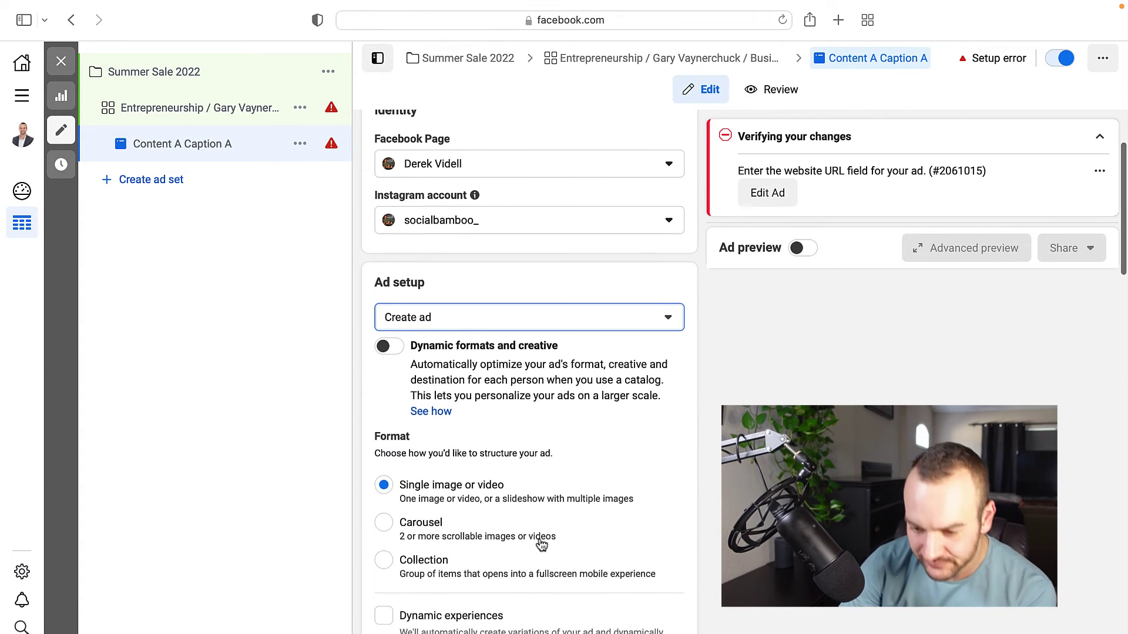
scroll(456, 378, "down", 4)
scroll(455, 377, "down", 2)
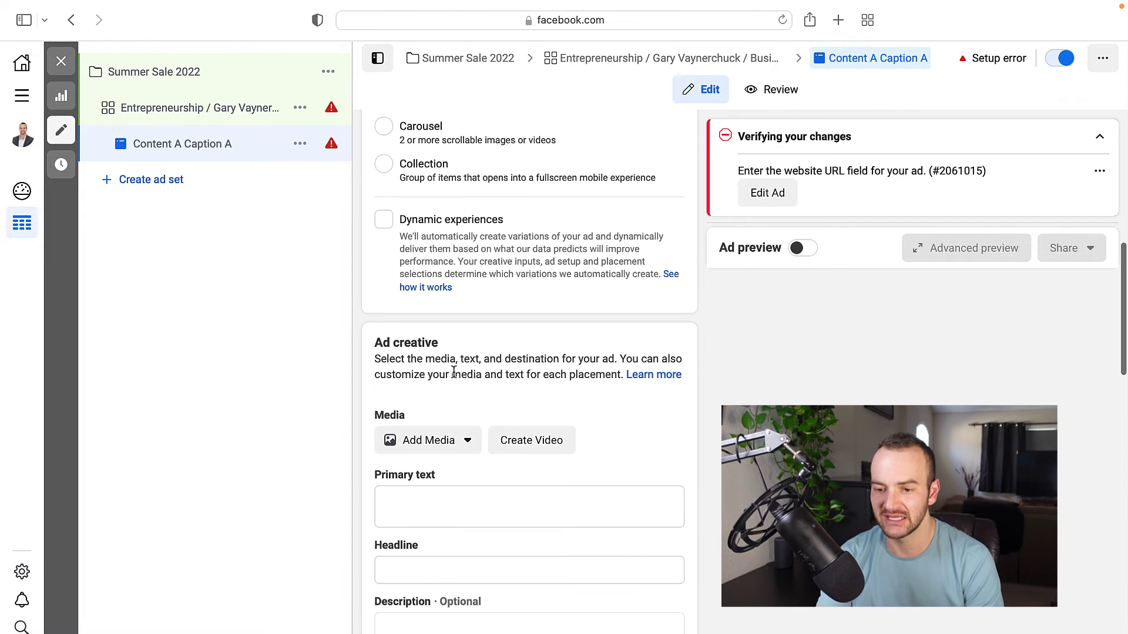
scroll(454, 372, "up", 5)
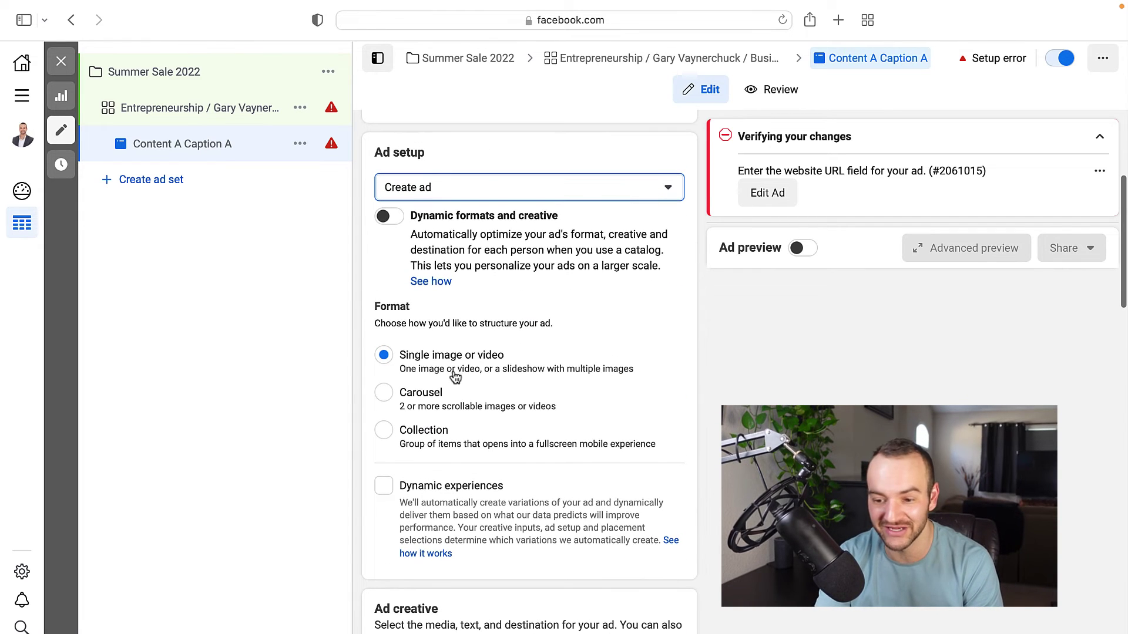
scroll(454, 449, "down", 1)
scroll(454, 450, "down", 3)
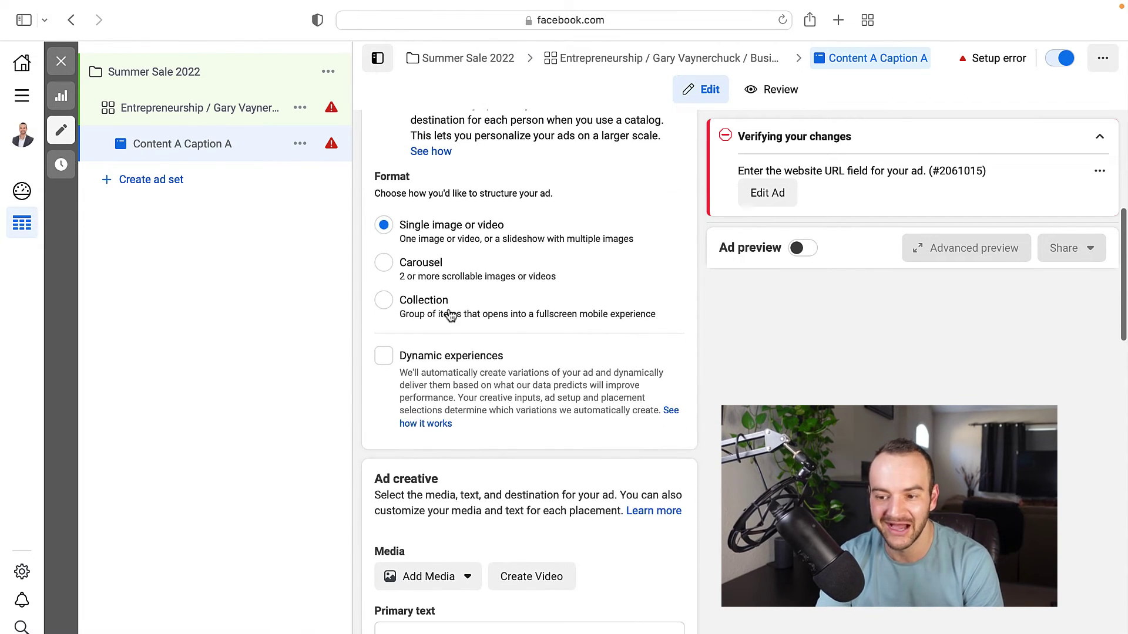
scroll(405, 299, "down", 1)
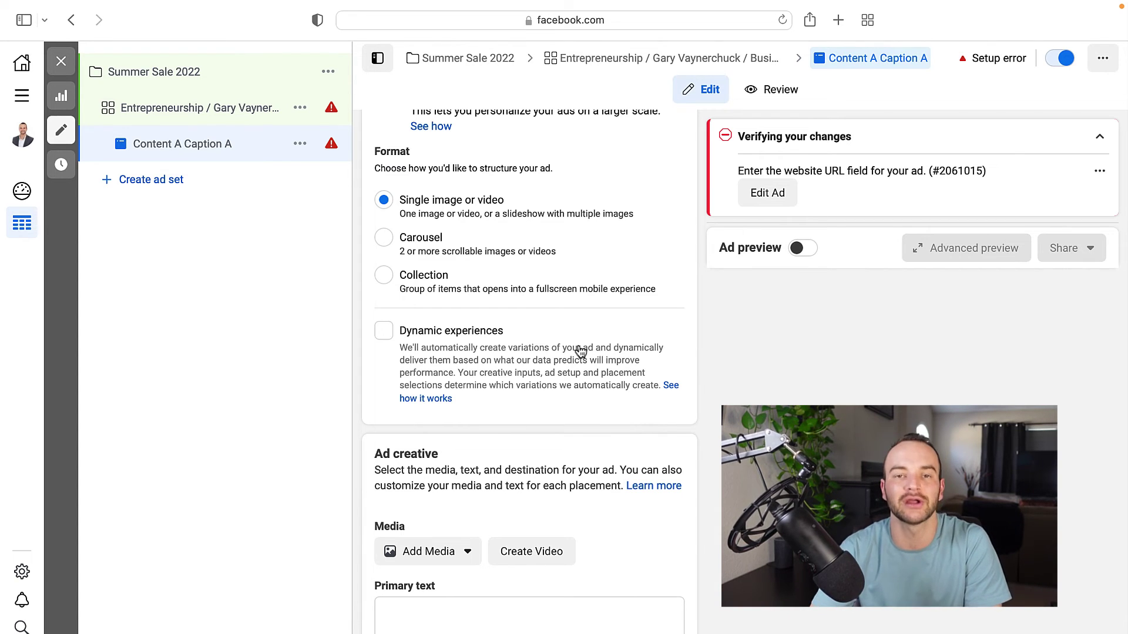
scroll(581, 351, "down", 1)
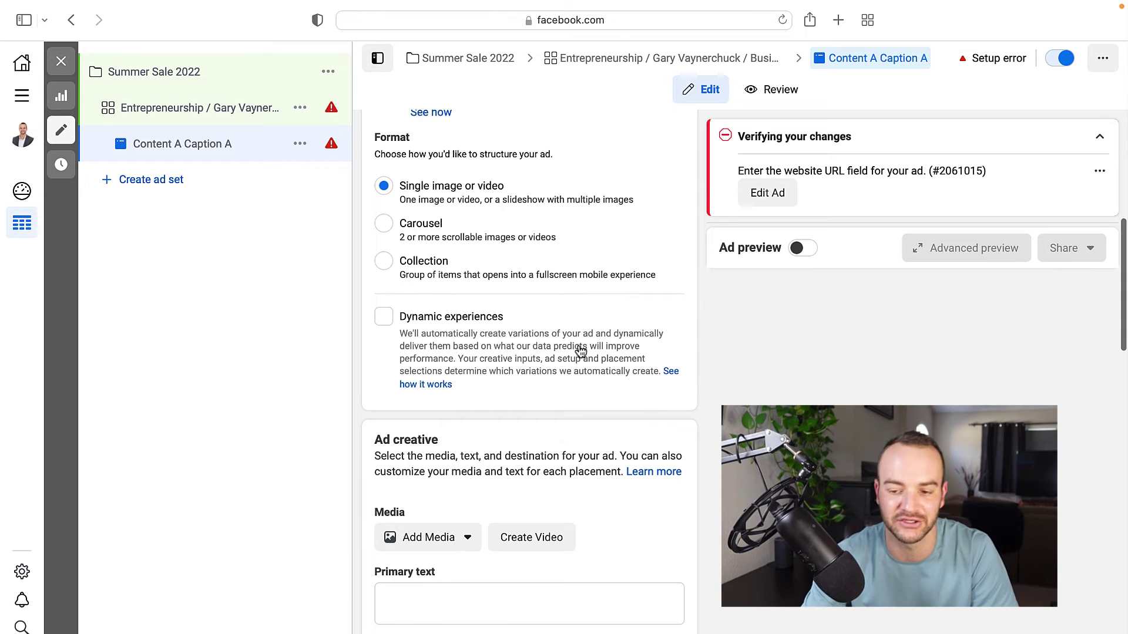
scroll(520, 390, "down", 2)
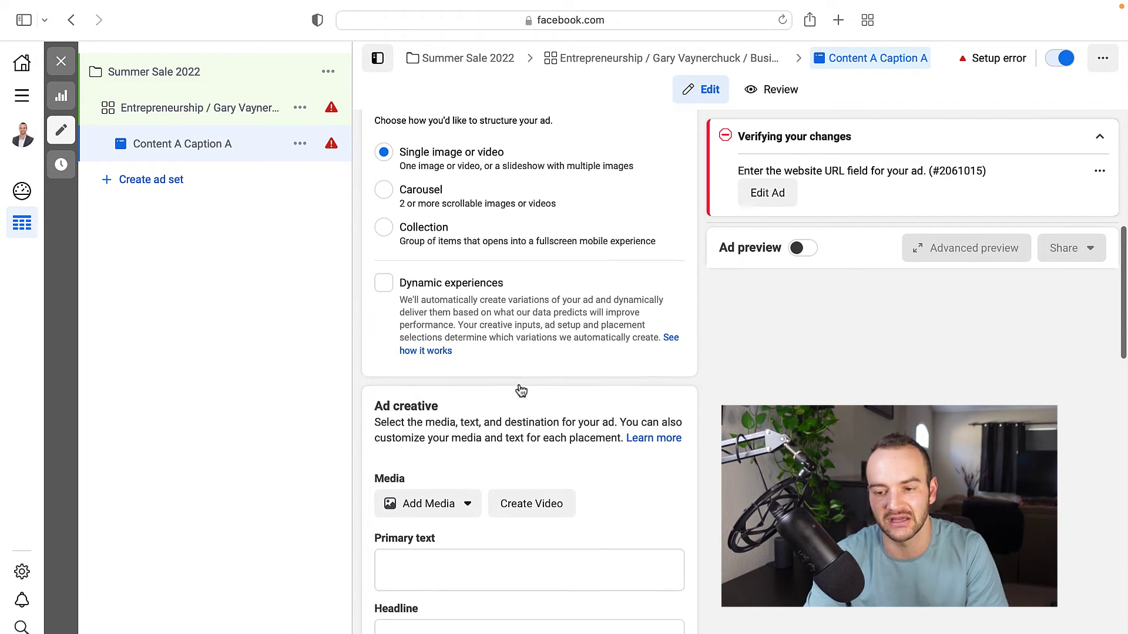
Upload the recent image make-2.png as the ad's media.
scroll(464, 302, "down", 5)
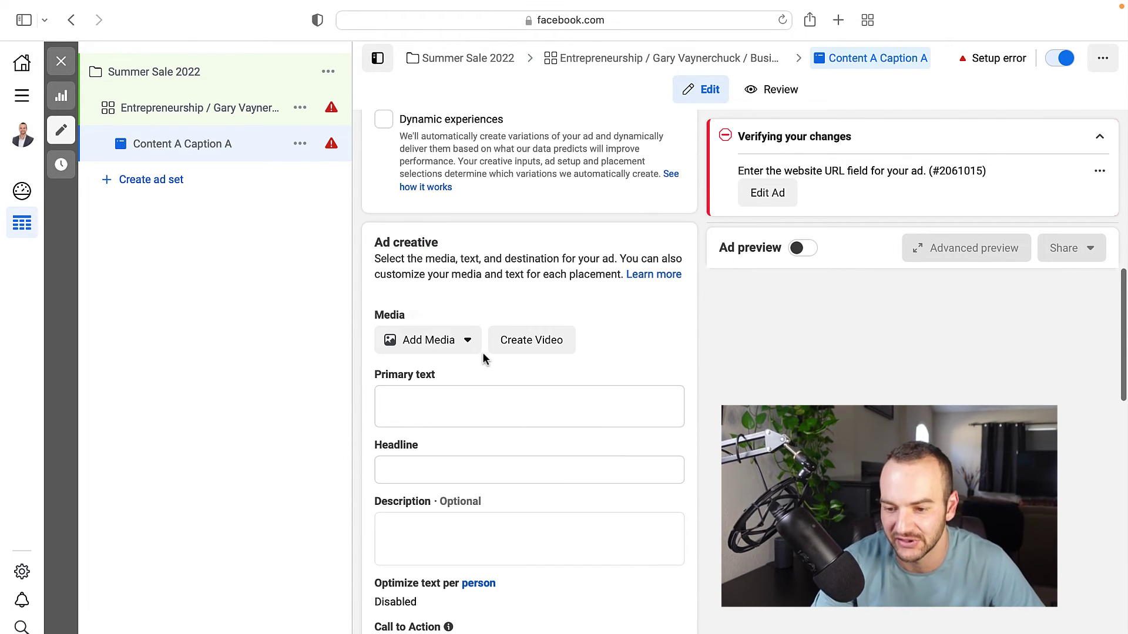
left_click(453, 347)
left_click(440, 374)
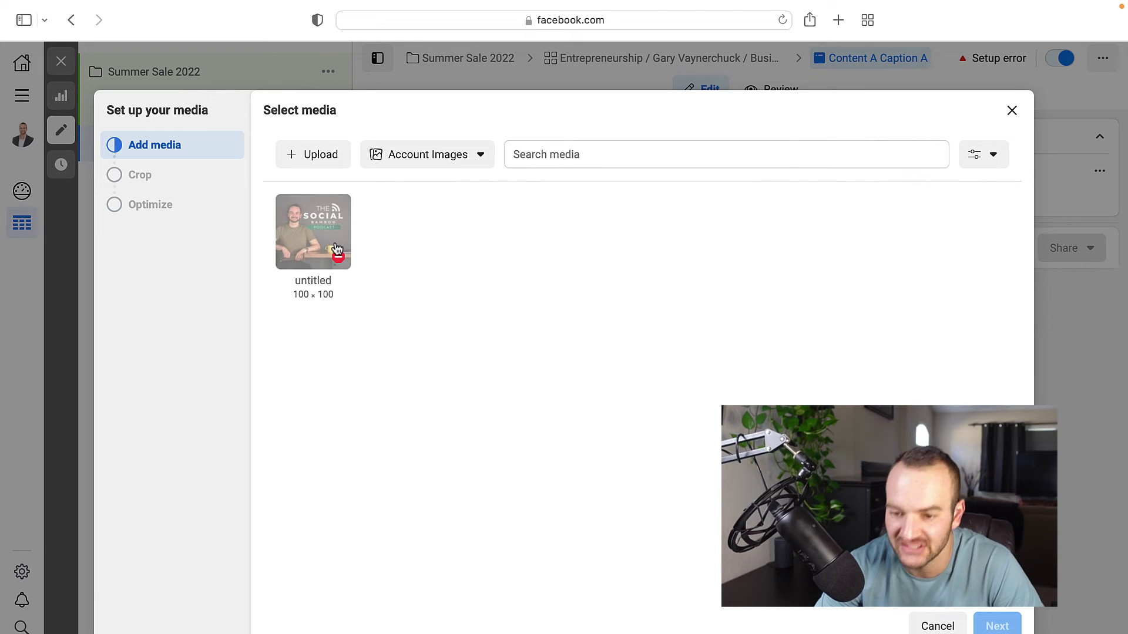
left_click(321, 156)
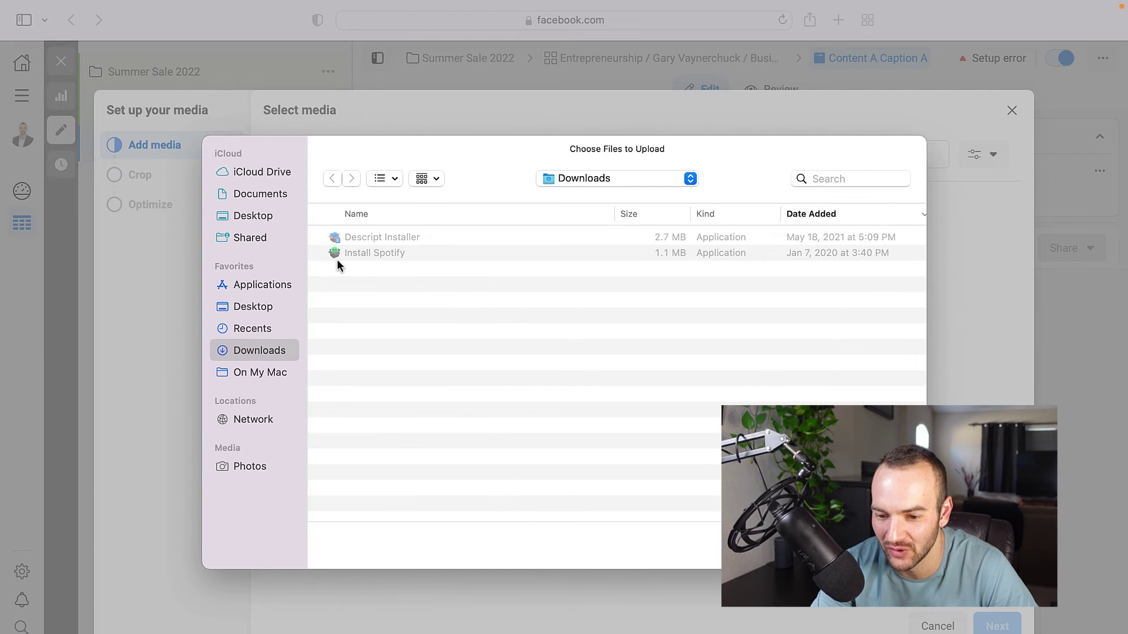
left_click(247, 328)
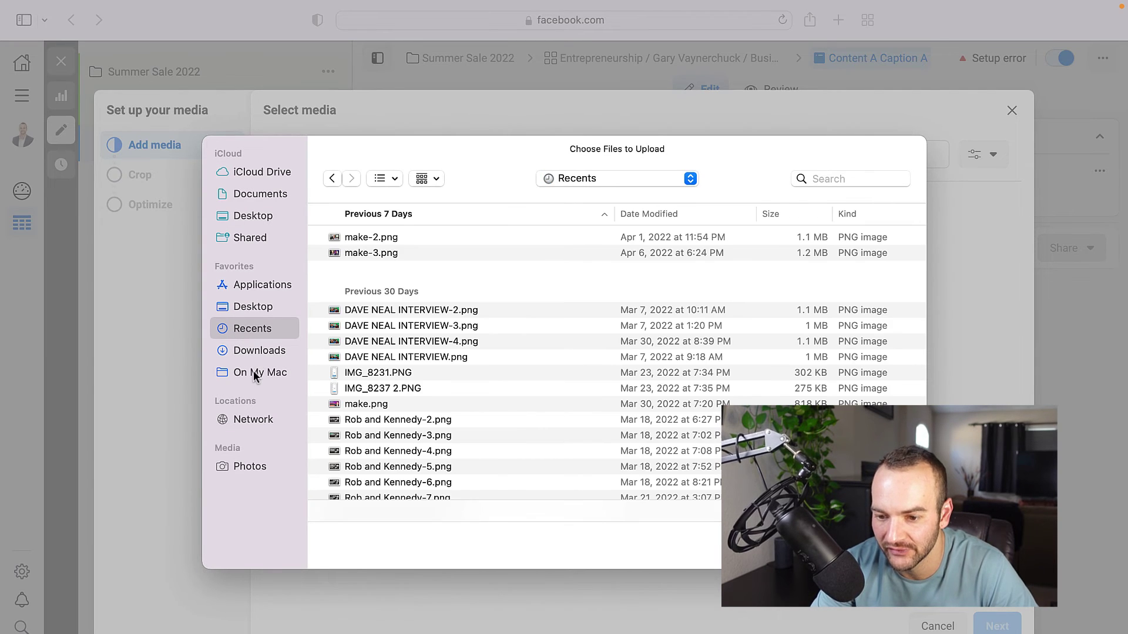
double_click(378, 236)
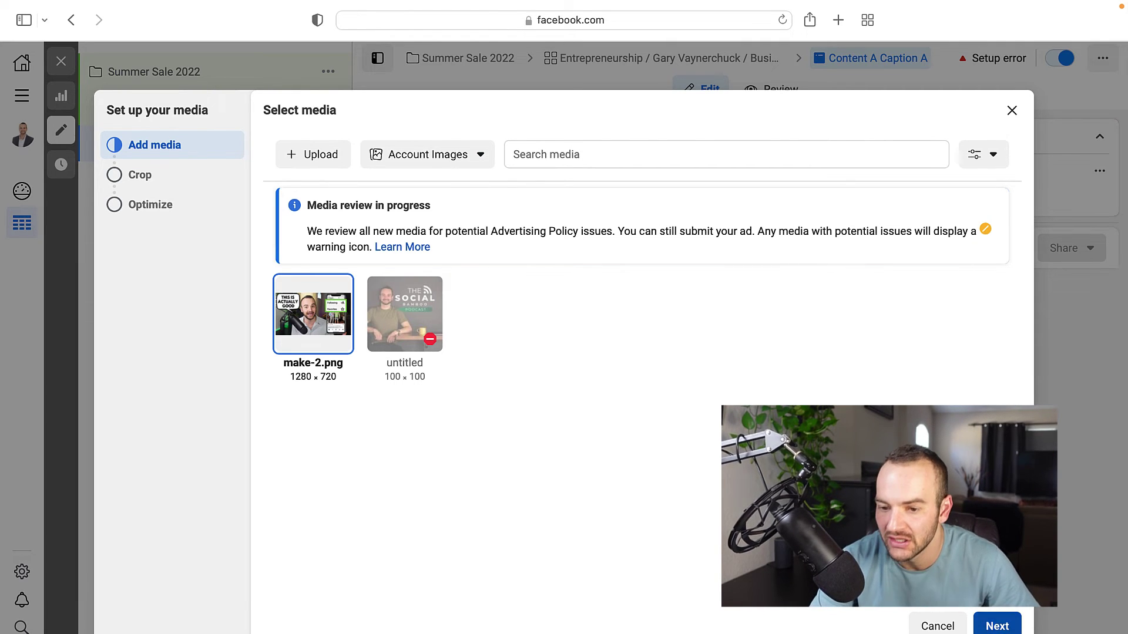
Adjust the image's 1:1 crop to fit the whole speech bubble and finish the media setup with enhancements off.
mouse_move(617, 364)
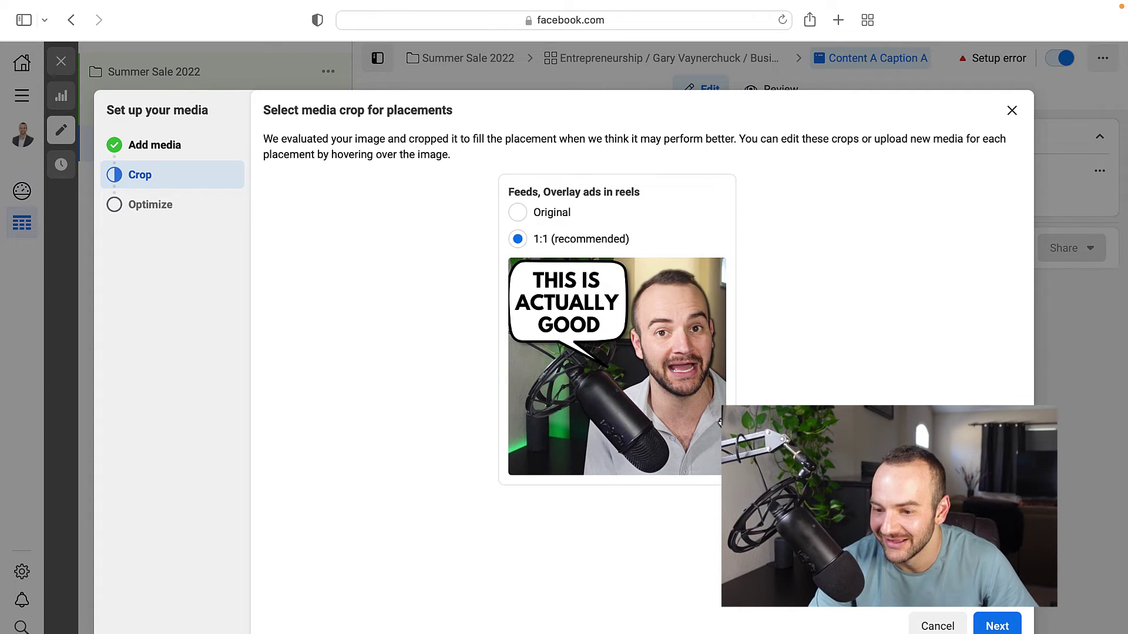
mouse_move(588, 305)
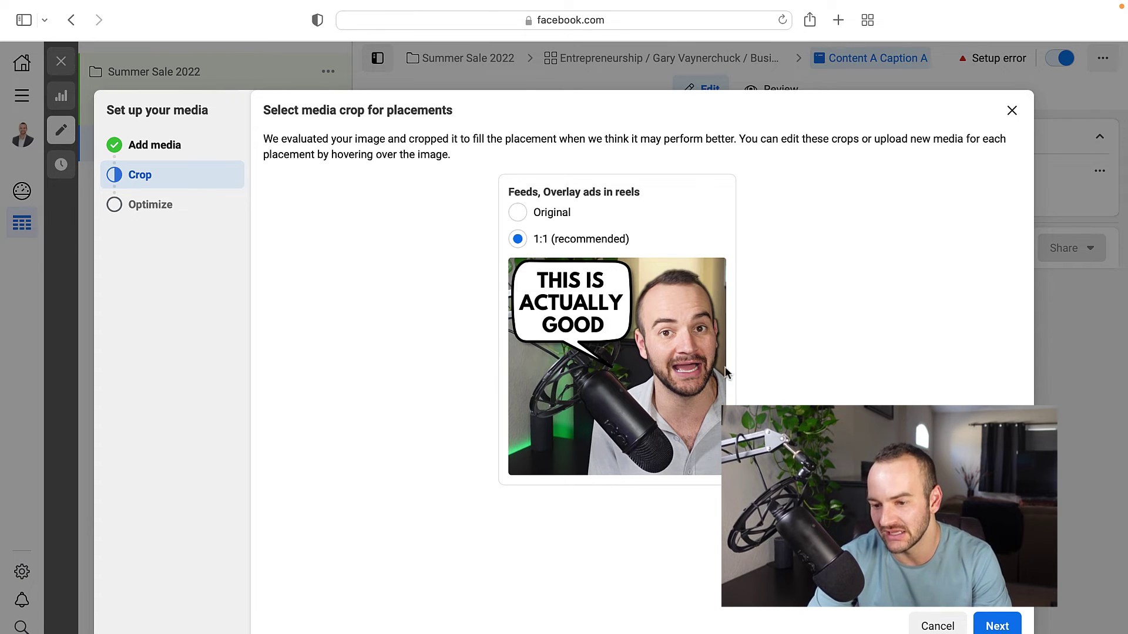
left_click(1006, 623)
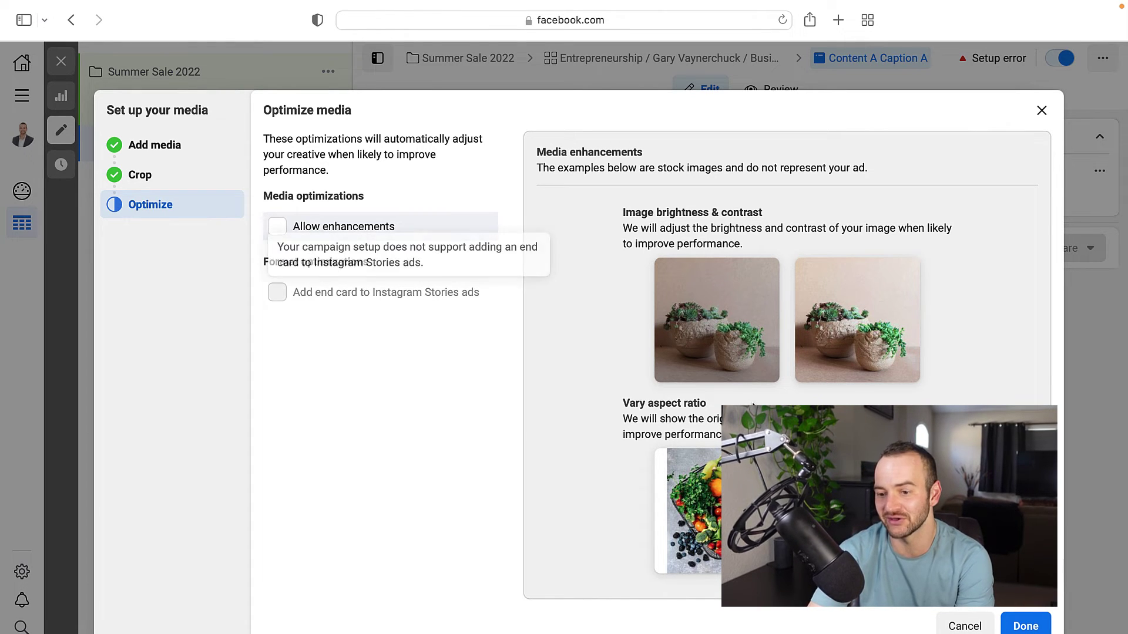
left_click(1025, 628)
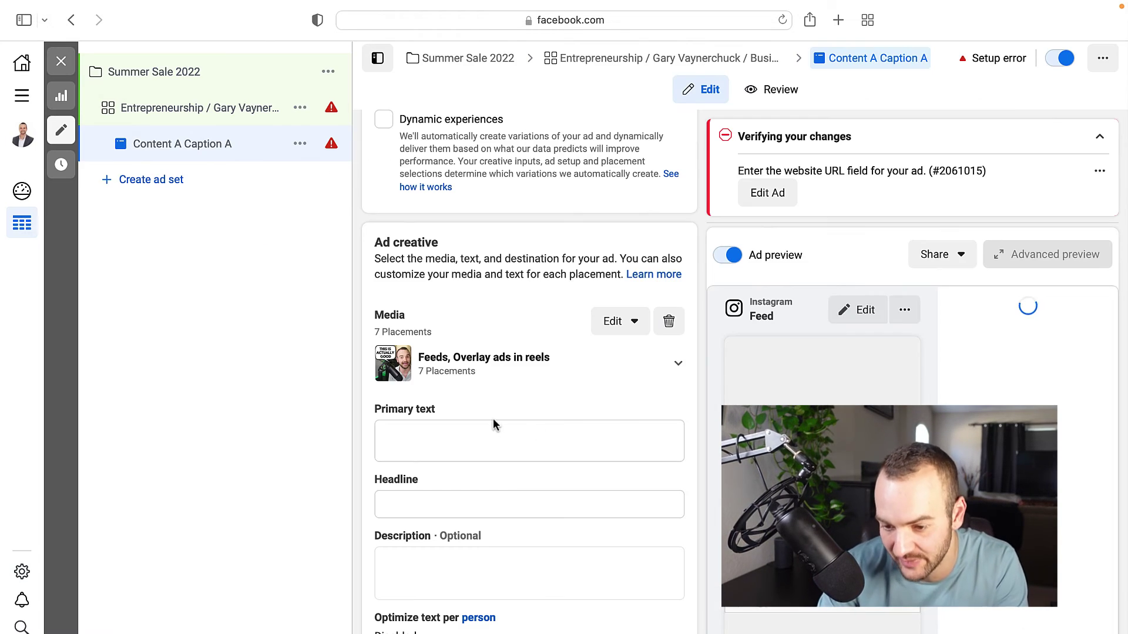
Enter "This is the caption" as the ad's primary text and "Headline" as its headline.
scroll(495, 424, "up", 2)
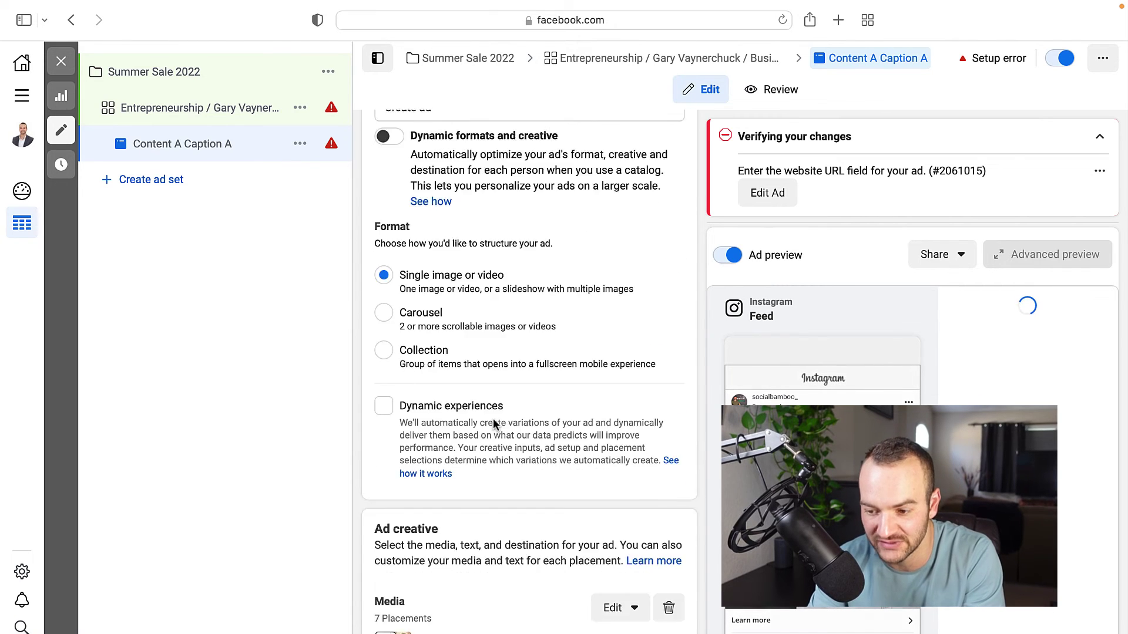
scroll(497, 464, "down", 5)
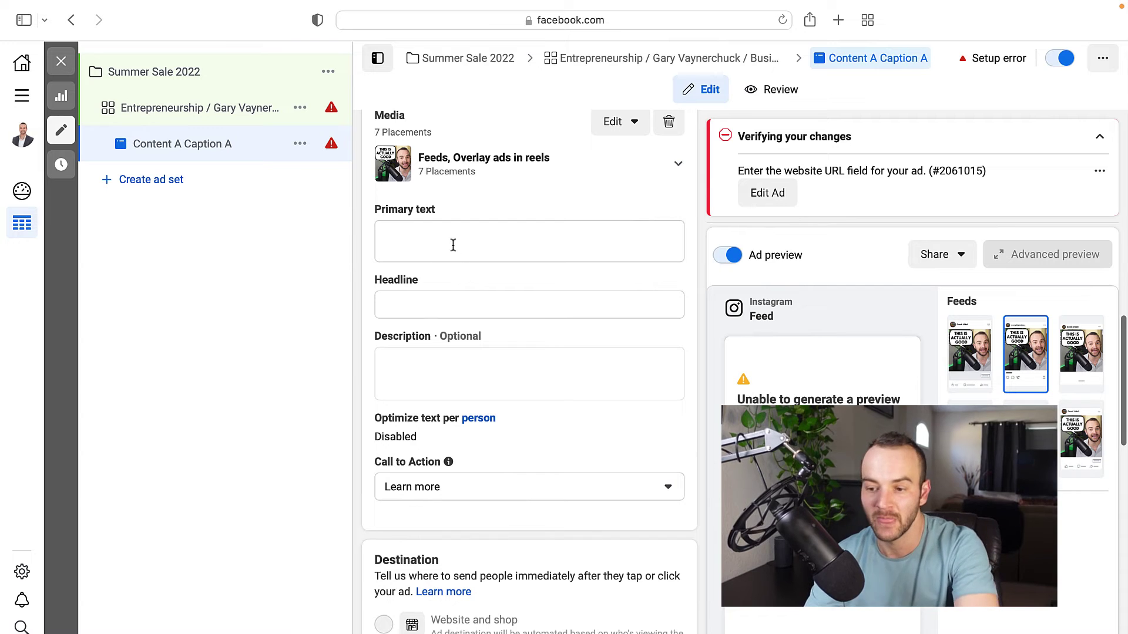
left_click(469, 252)
type("T")
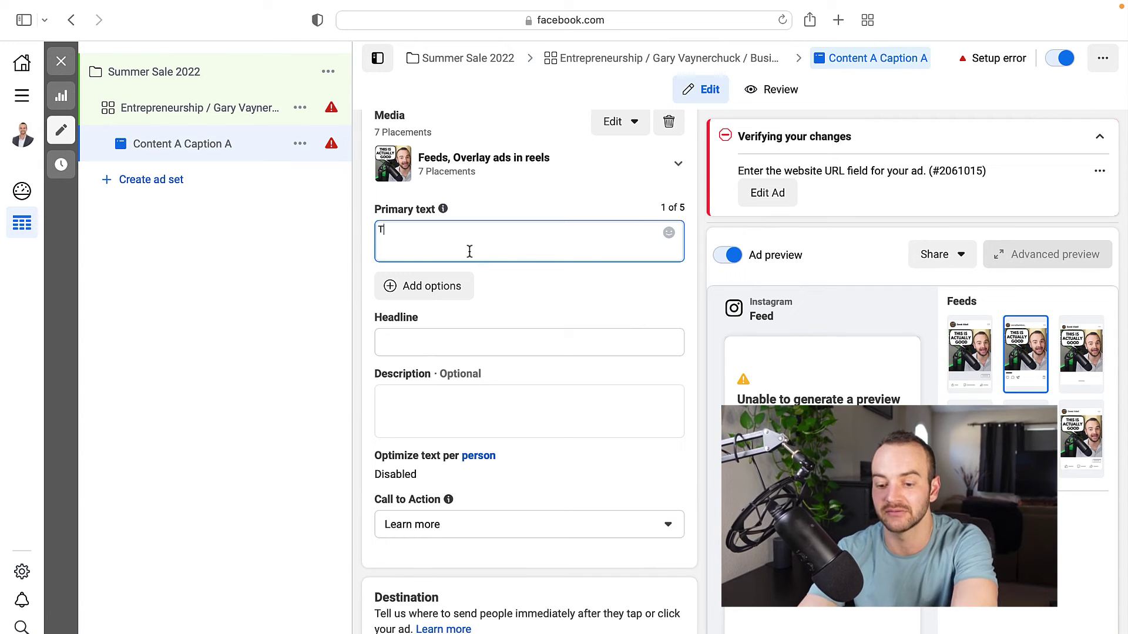
type("his is the caption")
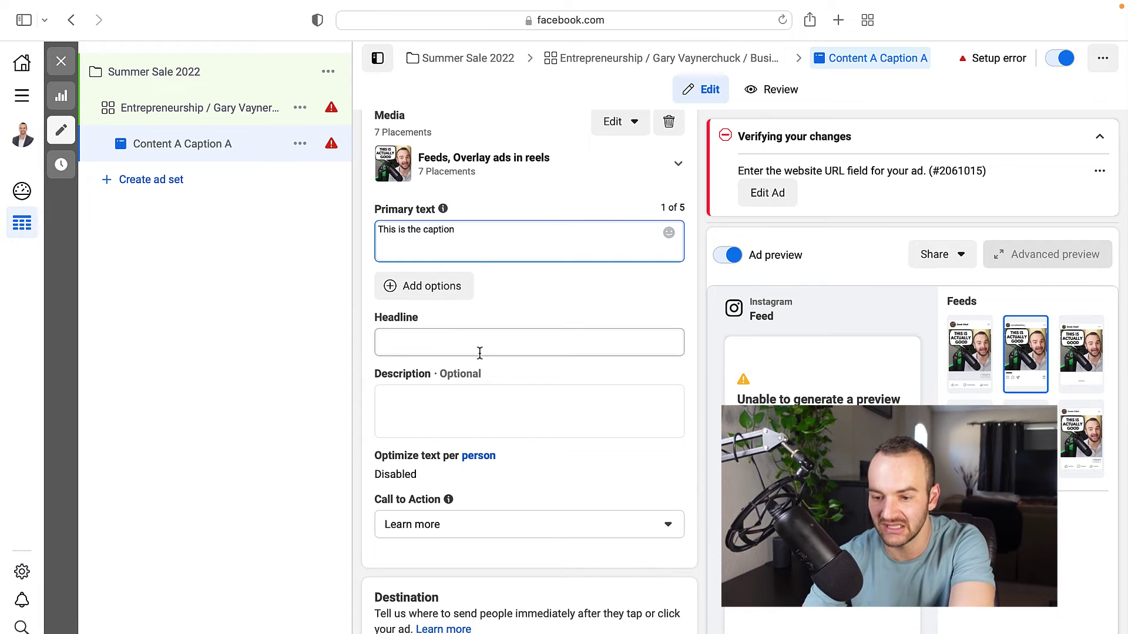
scroll(464, 346, "down", 1)
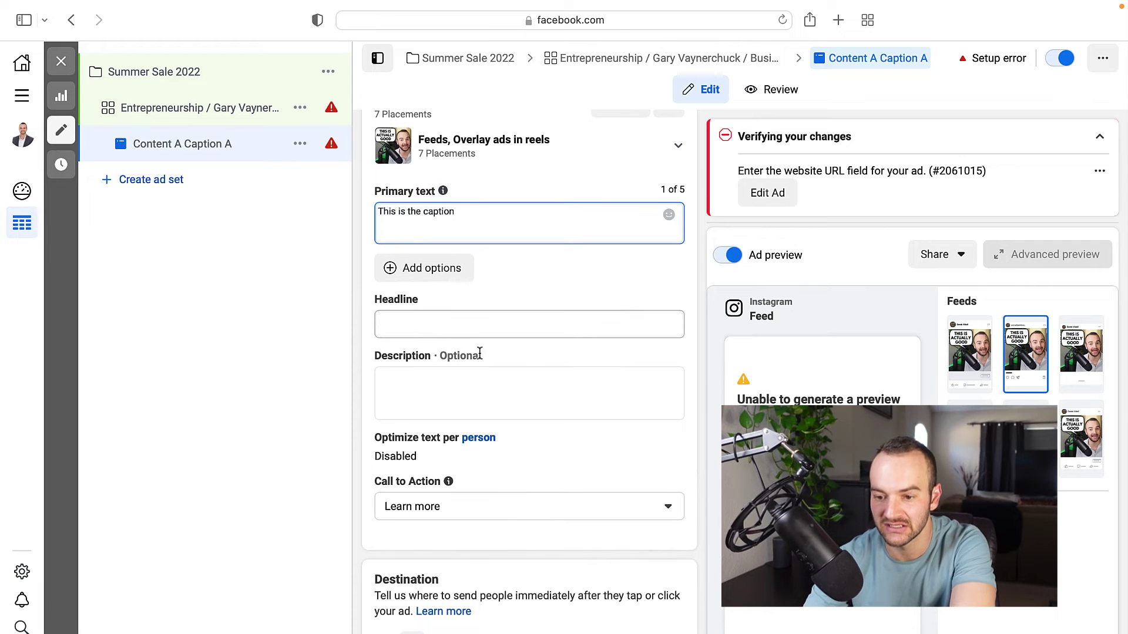
left_click(436, 324)
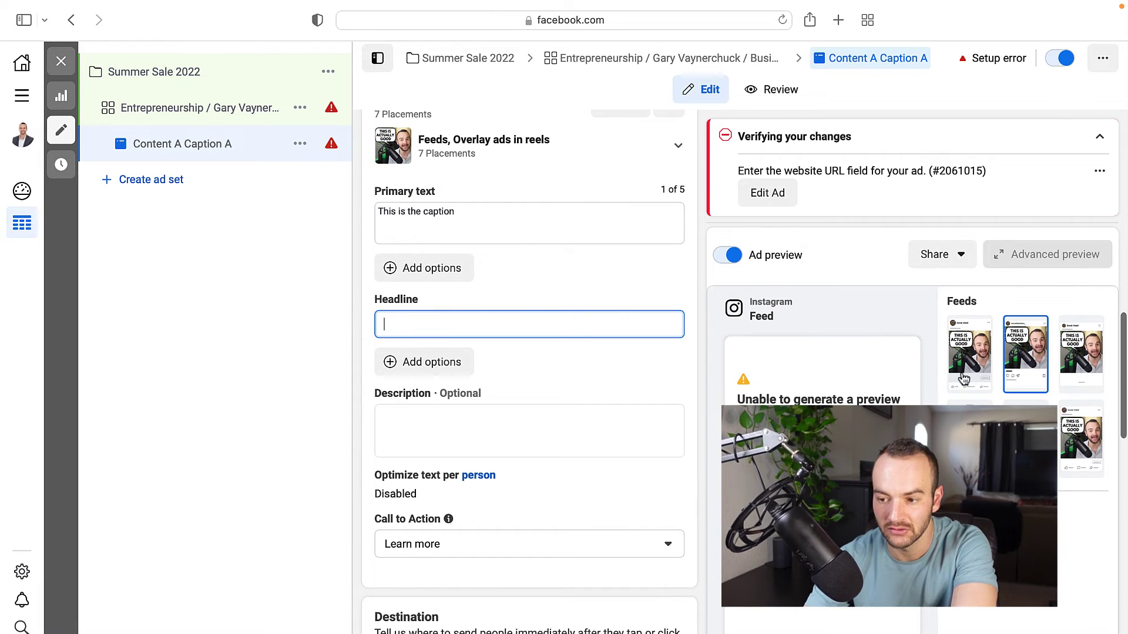
left_click(981, 381)
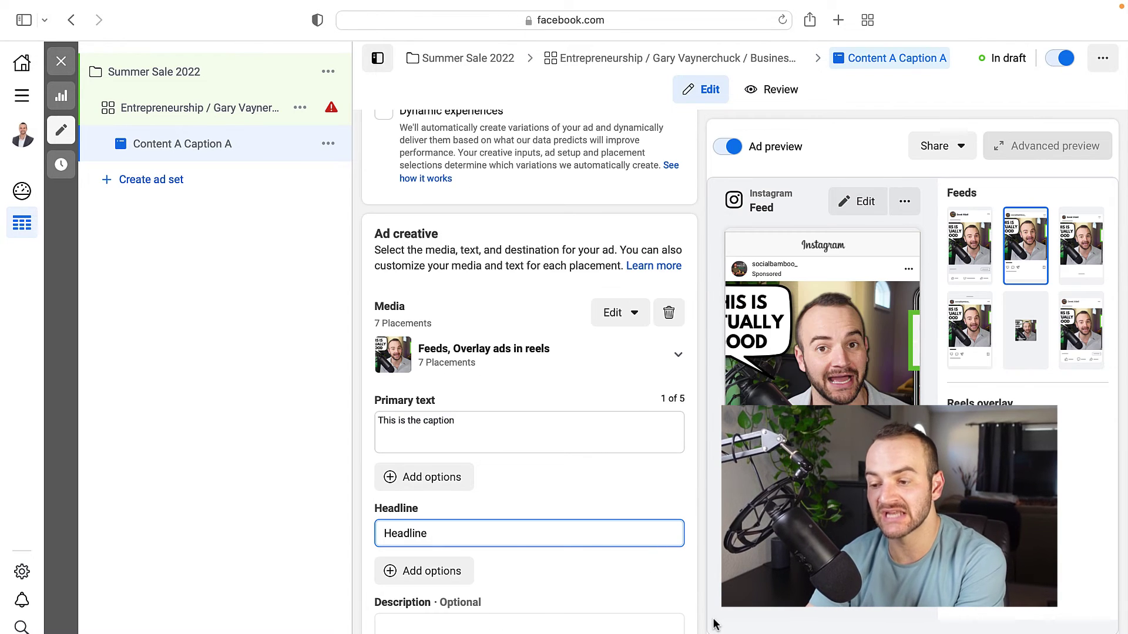
Preview the ad in Facebook Feeds and review its creative text and website destination settings.
left_click(990, 246)
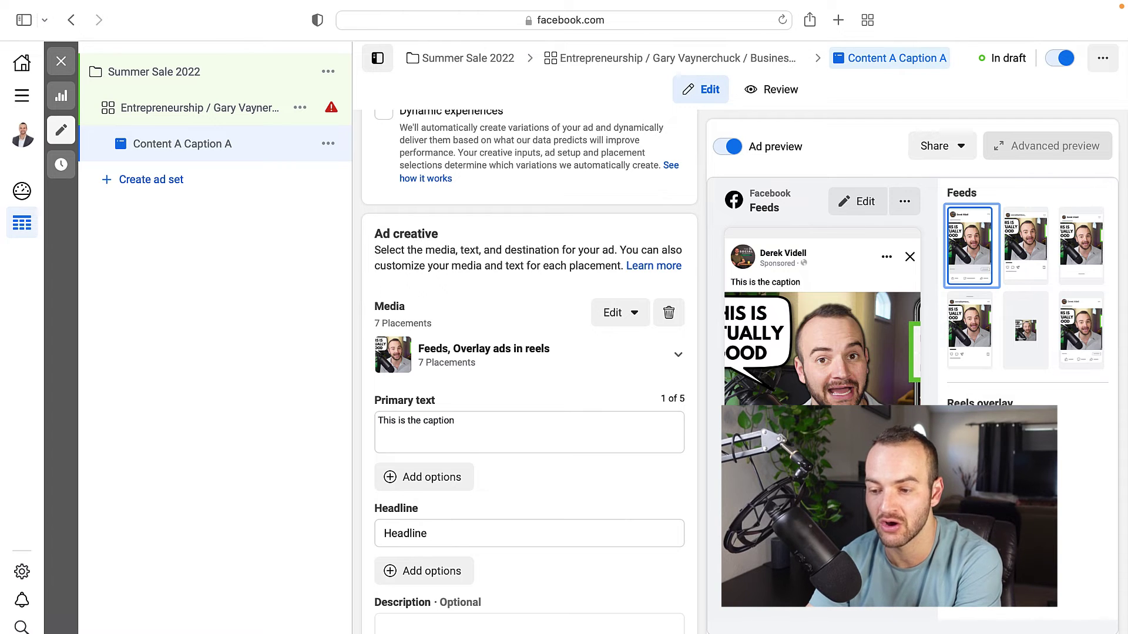
scroll(428, 531, "down", 1)
scroll(611, 455, "up", 5)
scroll(611, 455, "up", 5)
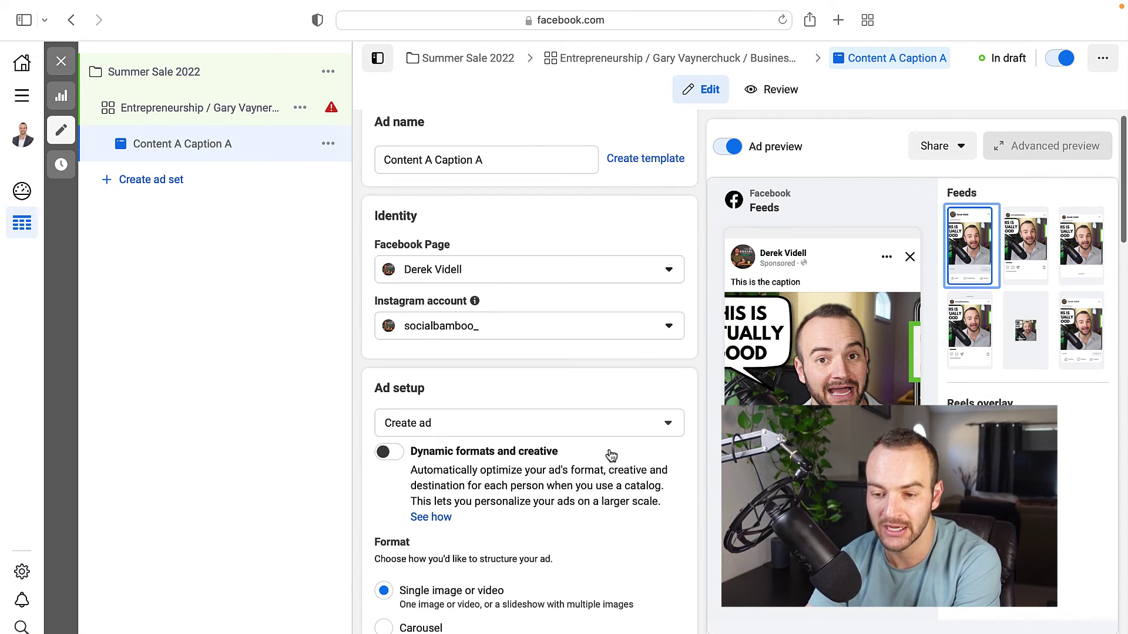
scroll(608, 448, "down", 15)
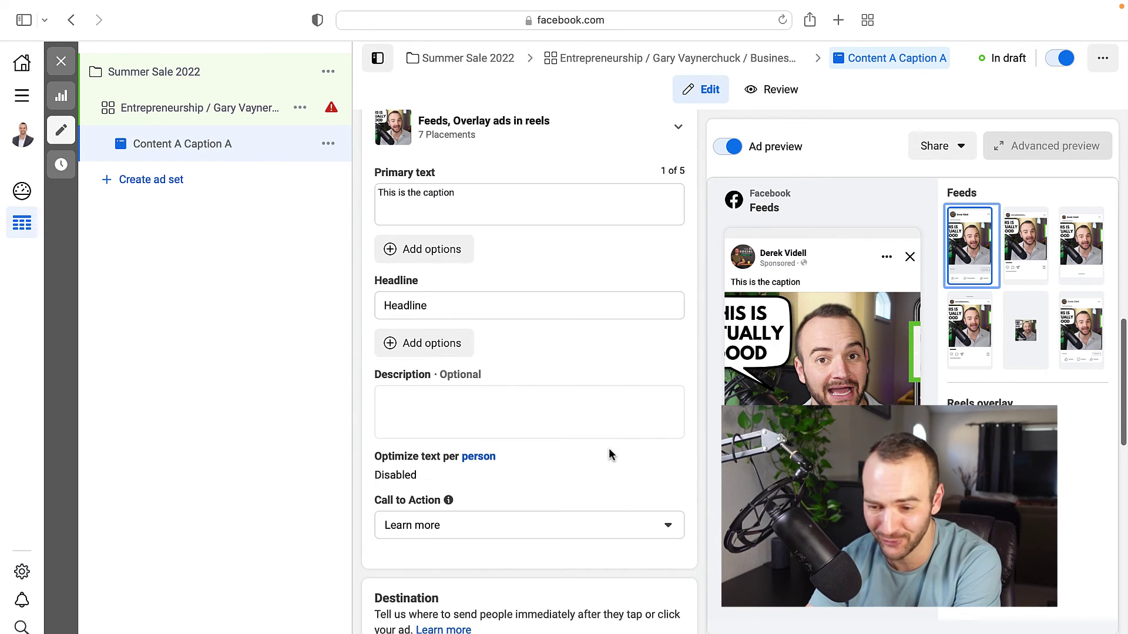
scroll(613, 450, "down", 2)
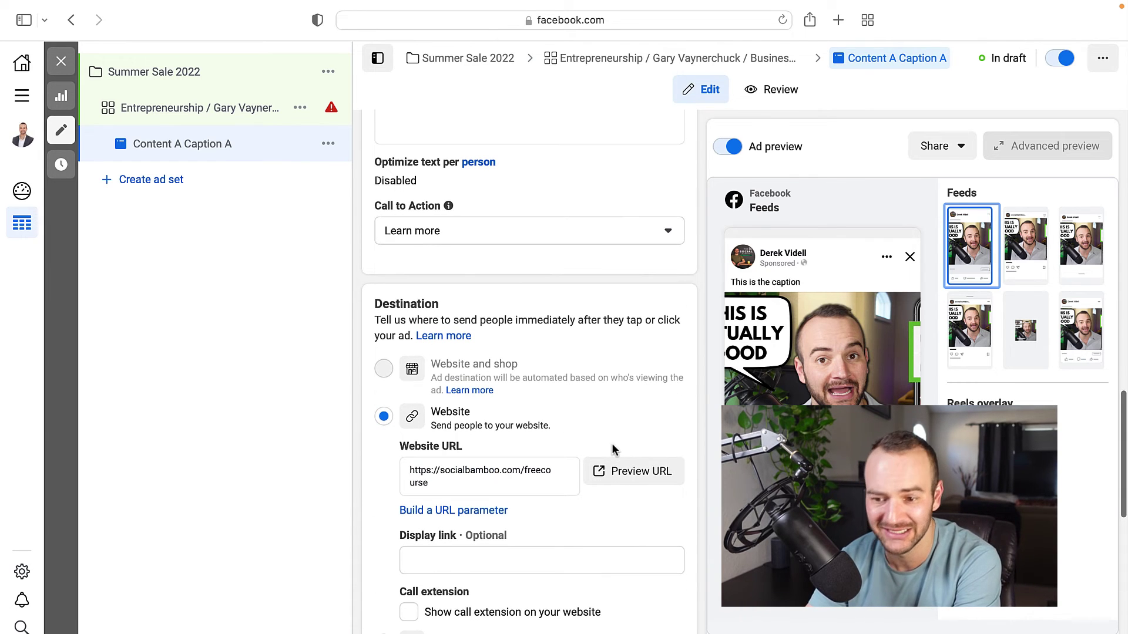
mouse_move(625, 393)
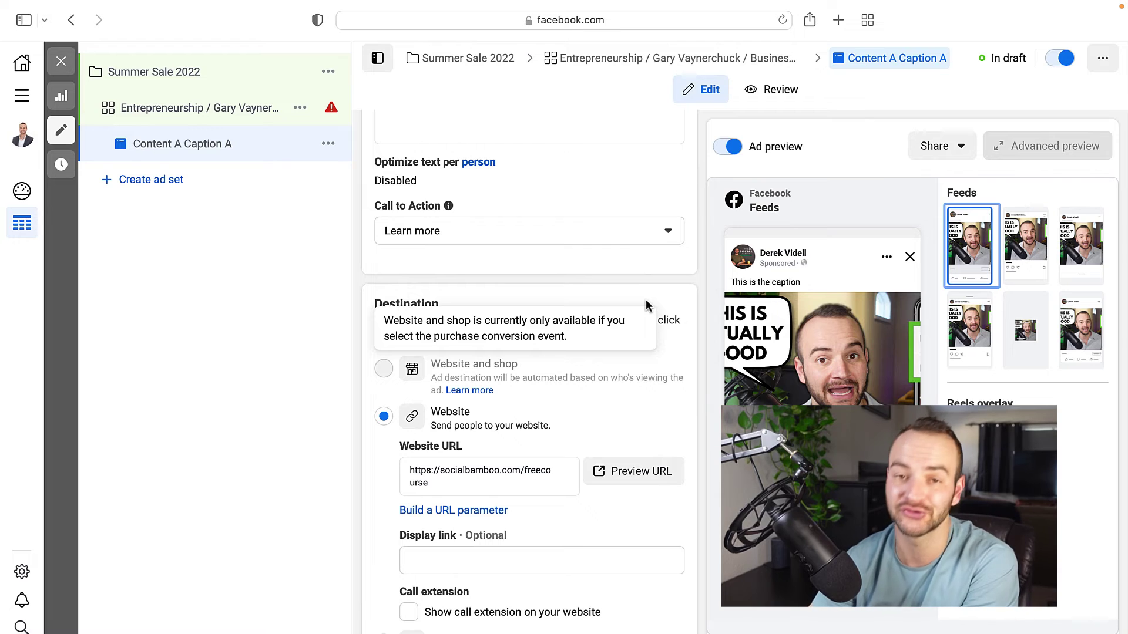
Set the ad's call to action to Shop now and look over the rest of the ad's settings.
left_click(668, 235)
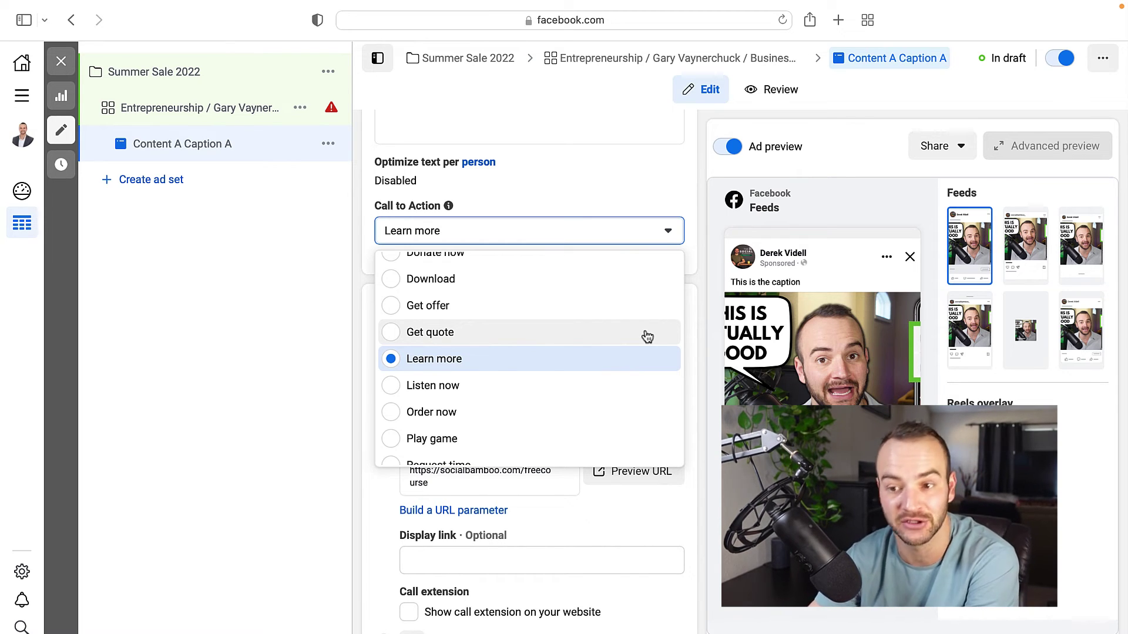
scroll(646, 336, "down", 4)
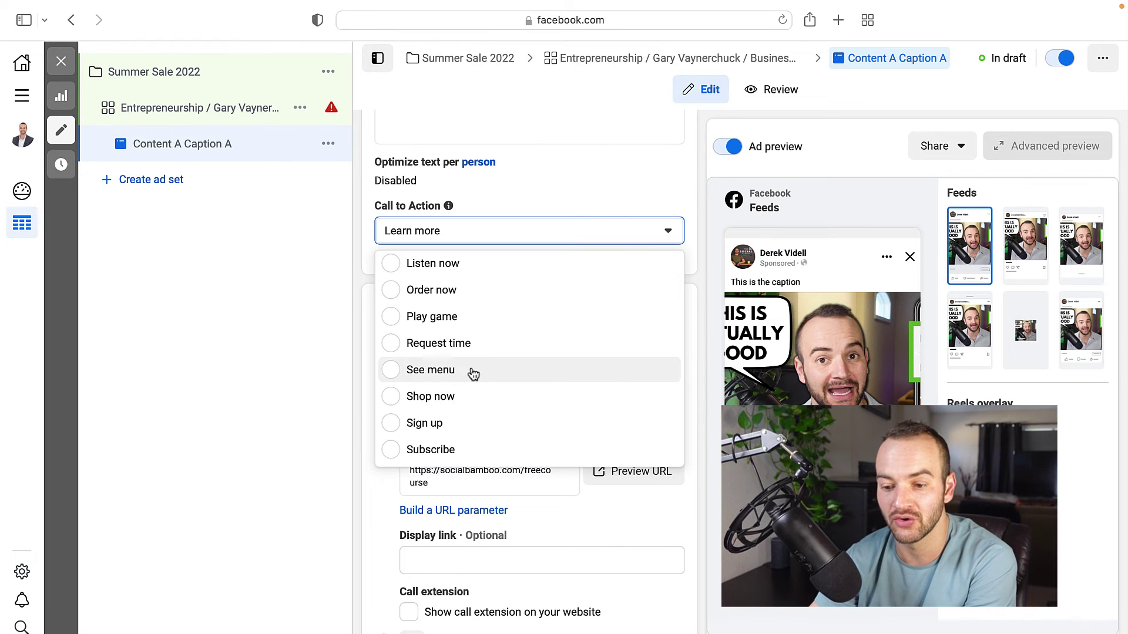
left_click(424, 398)
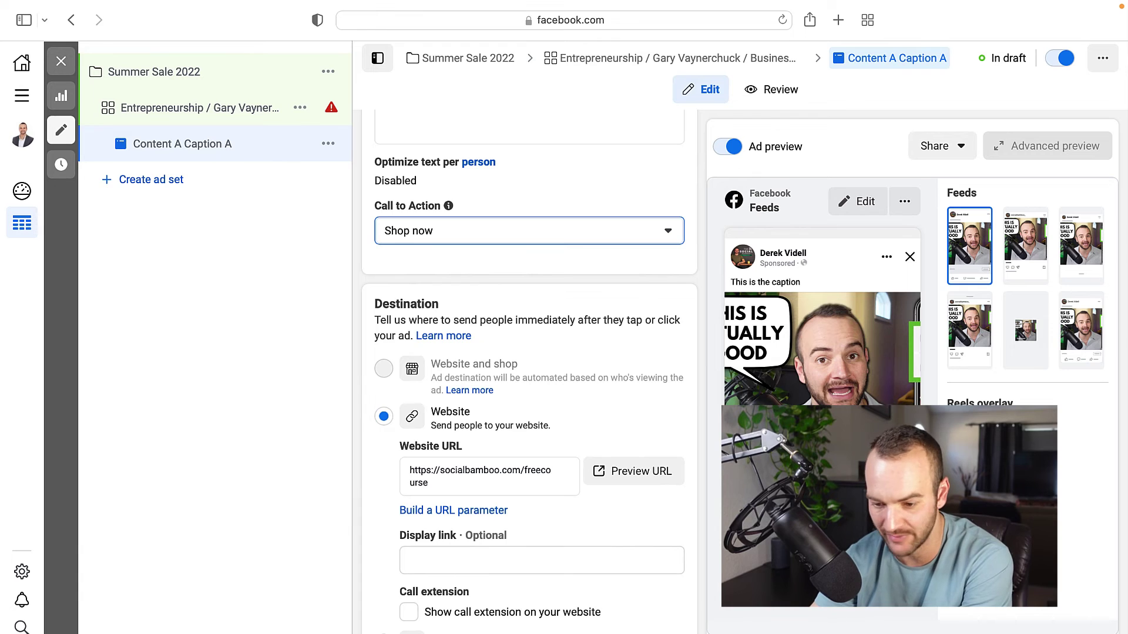
scroll(476, 581, "down", 5)
scroll(476, 582, "down", 5)
scroll(479, 546, "up", 15)
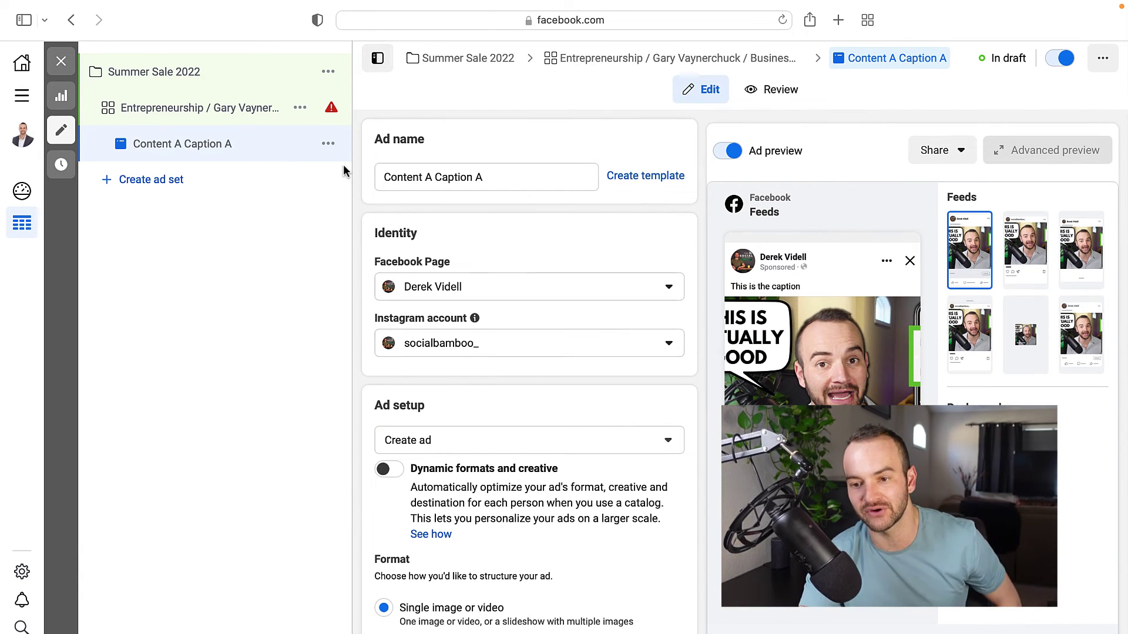
Close the ad editor and duplicate the ad Content A Caption A once within its original campaign.
left_click(59, 68)
mouse_move(303, 269)
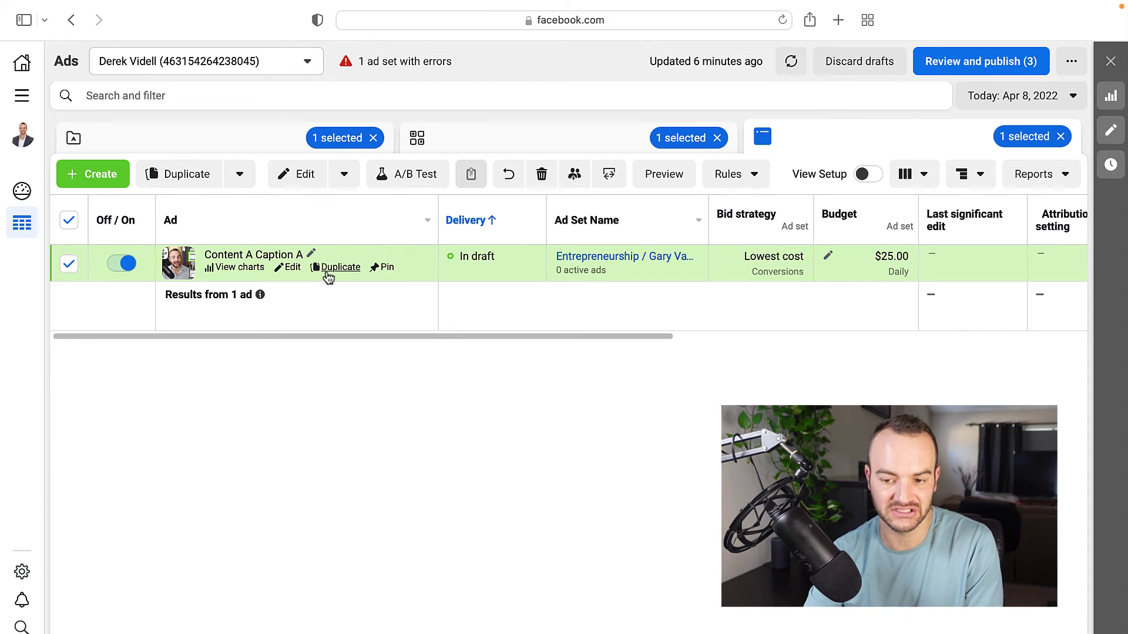
left_click(330, 270)
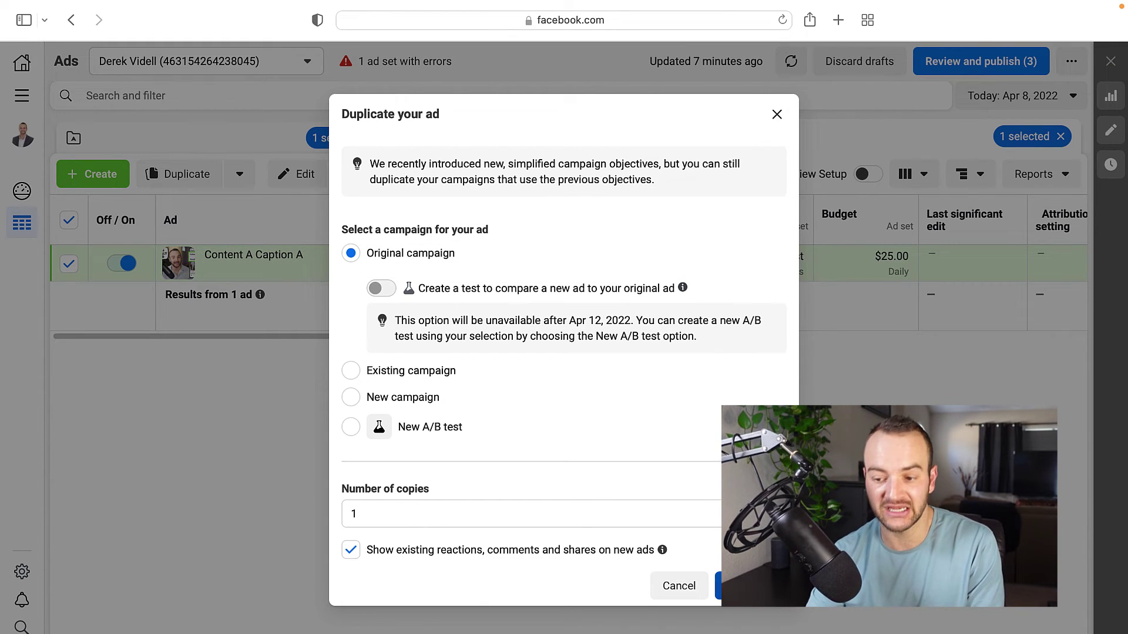
left_click(734, 585)
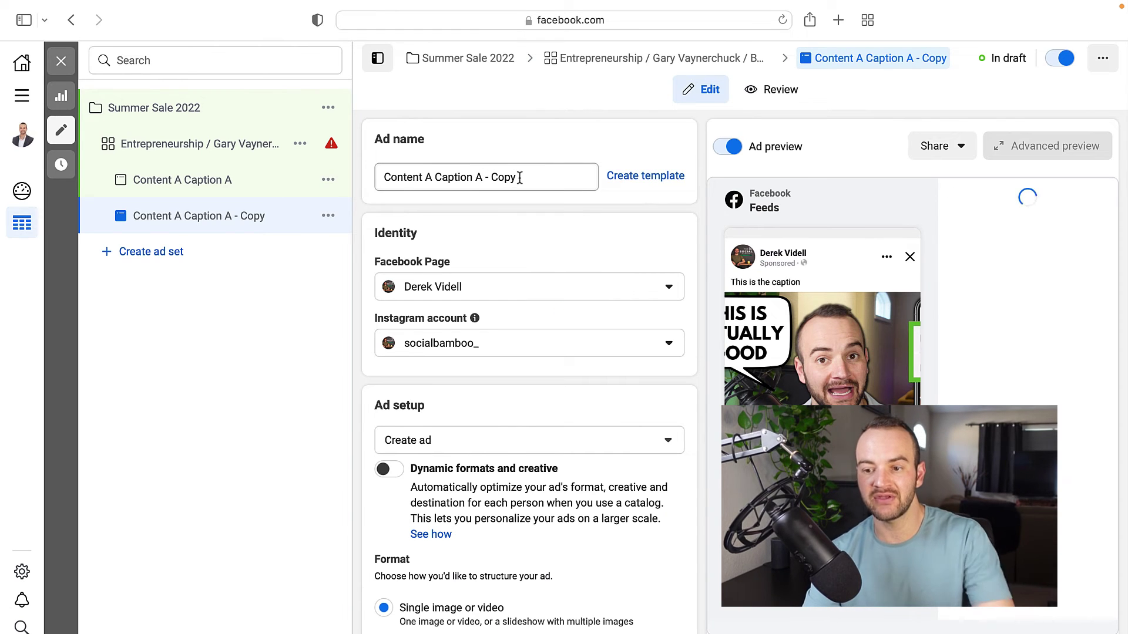
Rename the duplicated ad as Content A Caption B.
left_click(485, 174)
key("super+shift+Right")
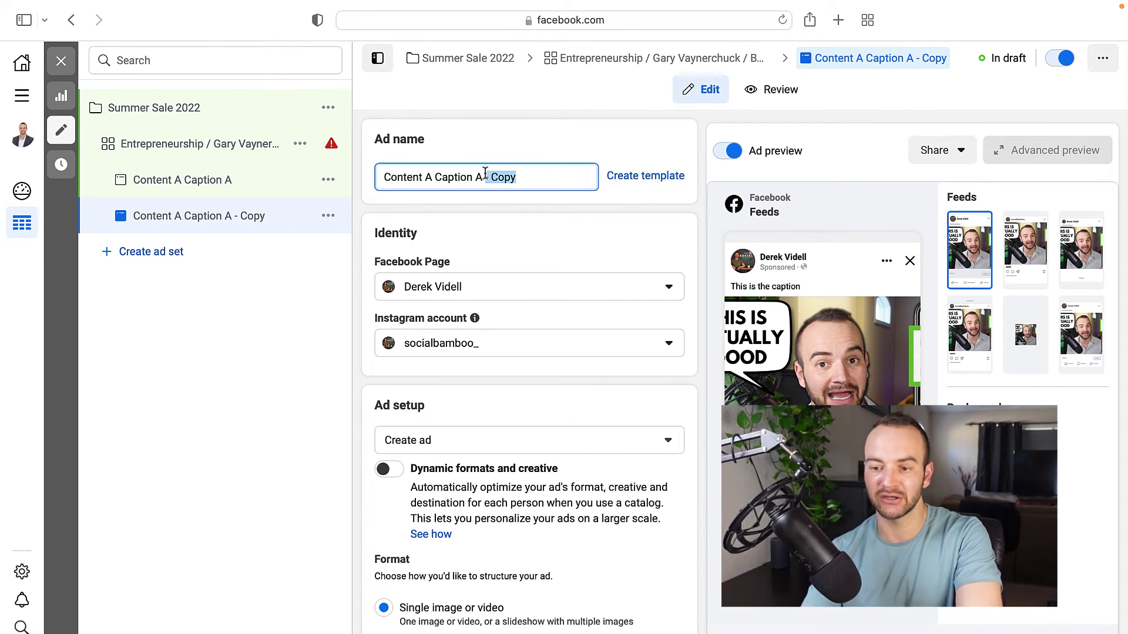
key("BackSpace")
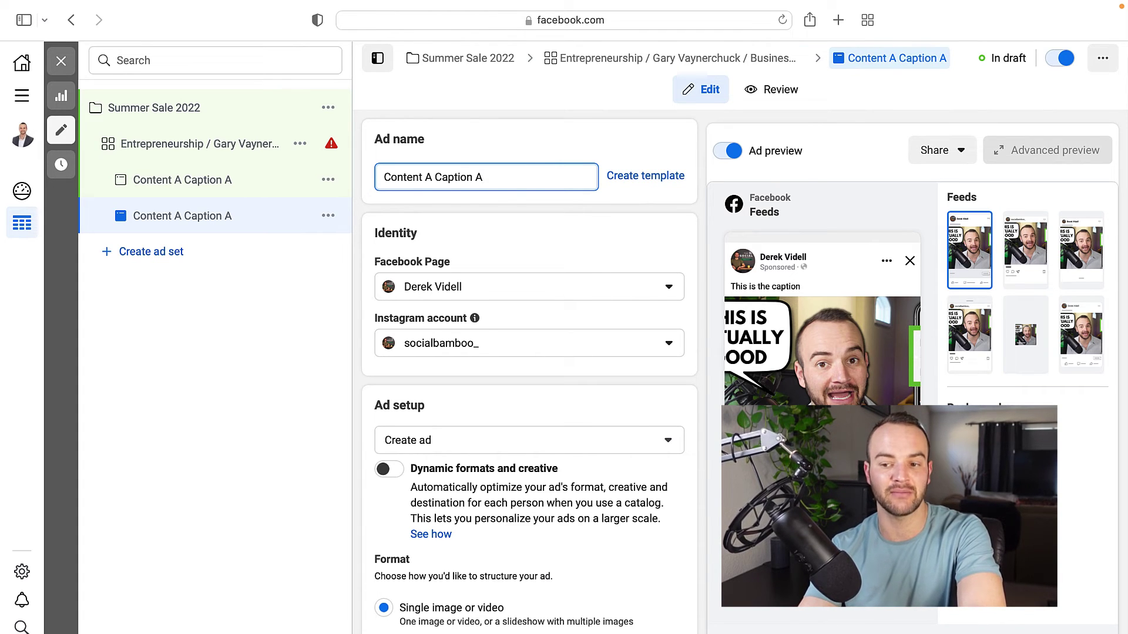
type("B")
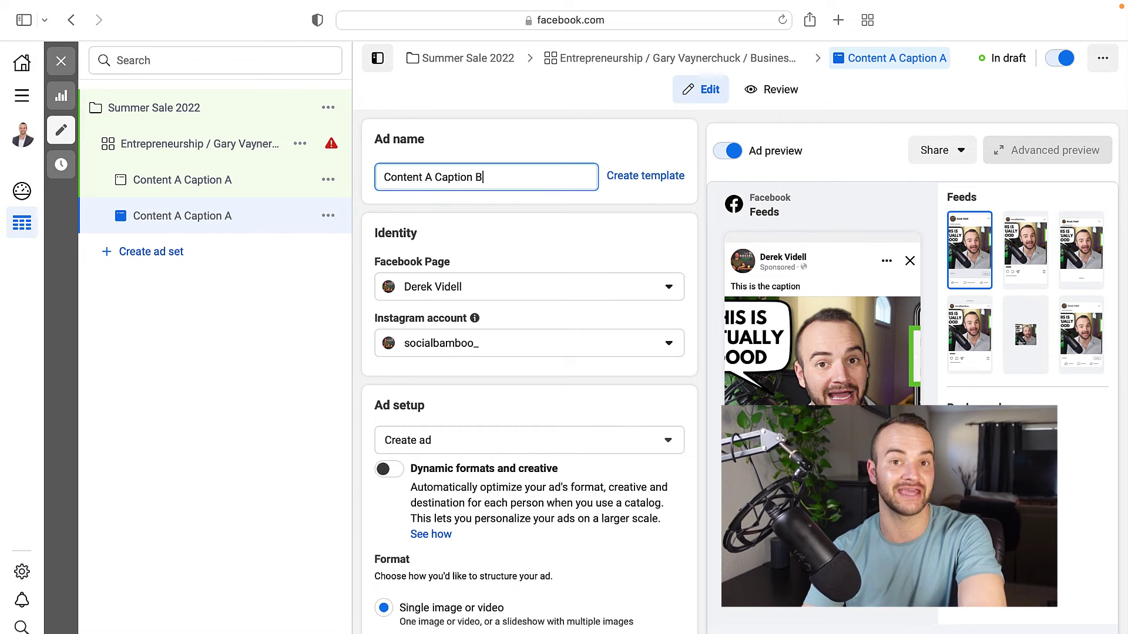
left_click(710, 246)
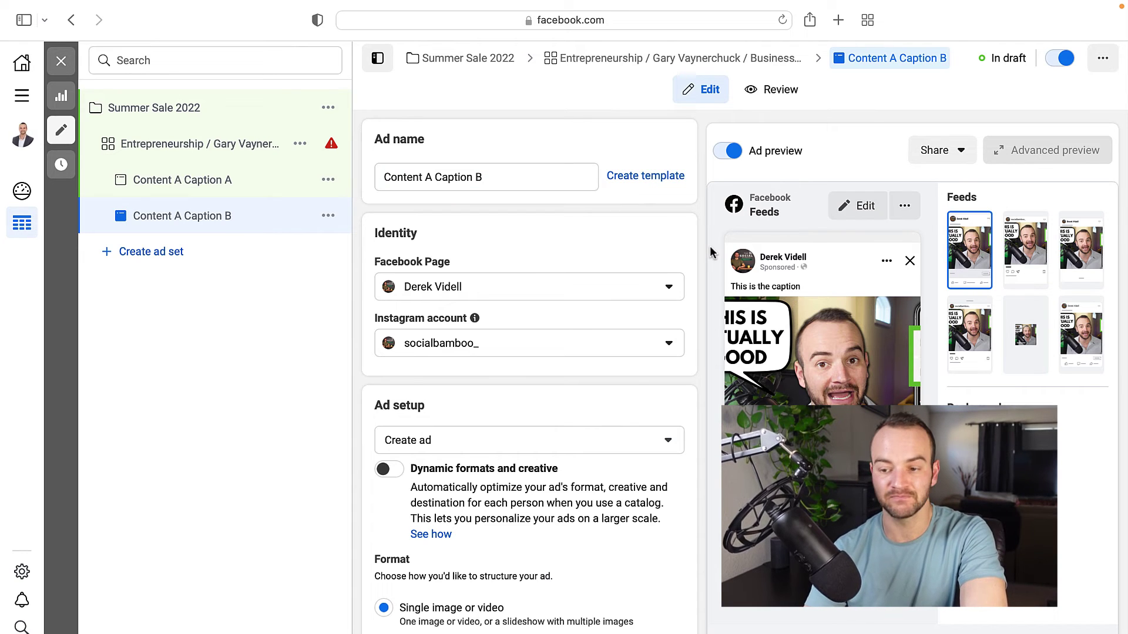
Change the primary text of Content A Caption B to "This is the second caption".
scroll(709, 245, "down", 1)
scroll(710, 245, "down", 15)
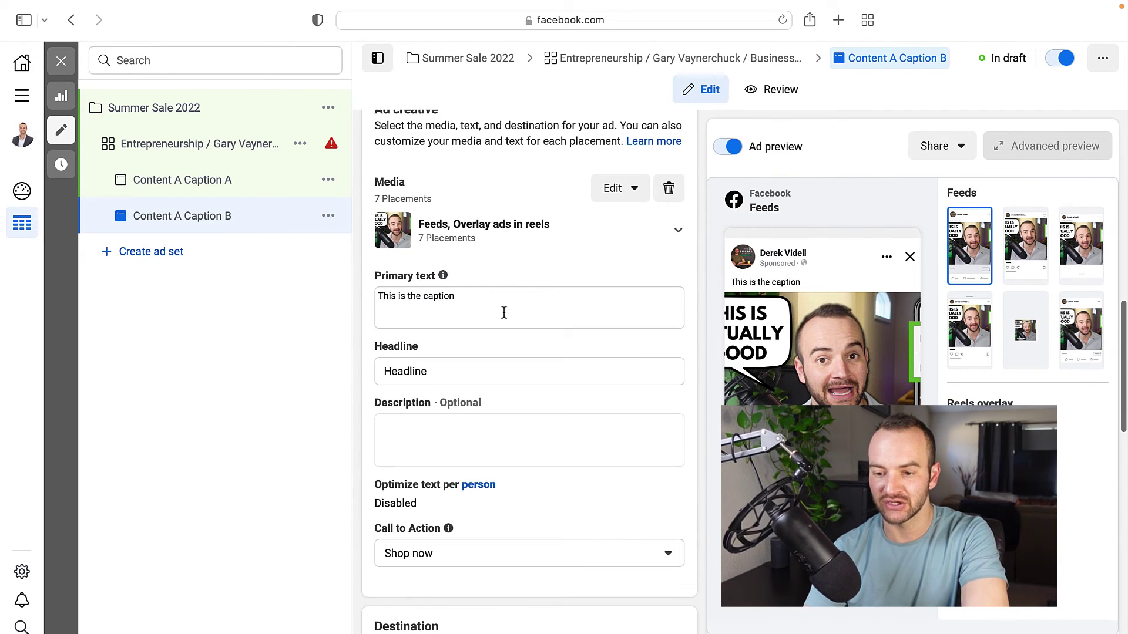
left_click(503, 314)
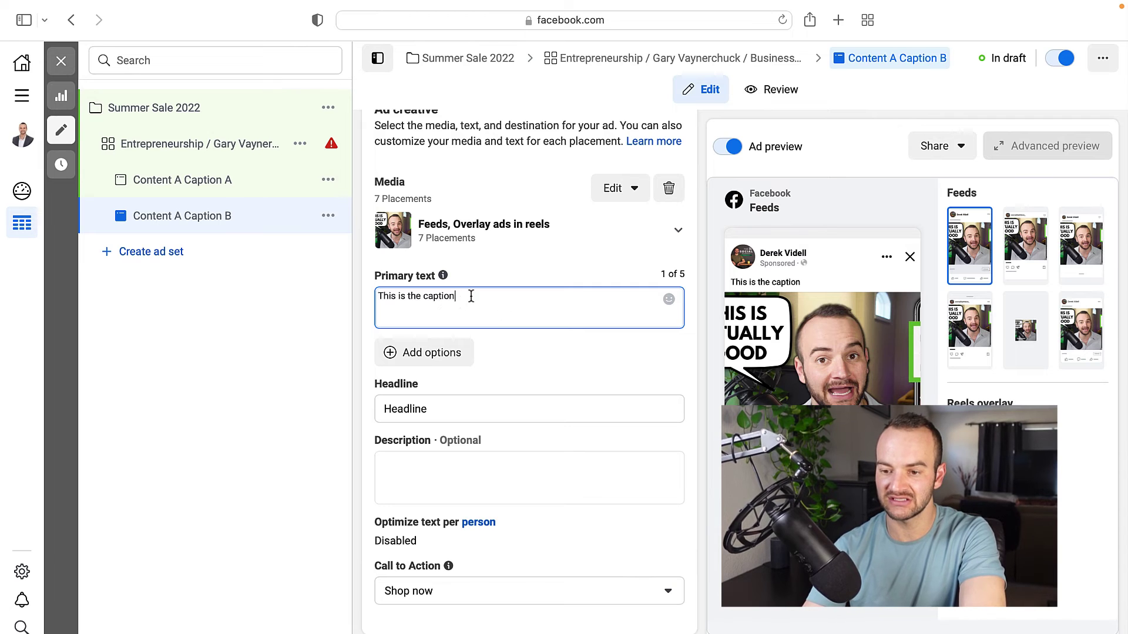
type("second")
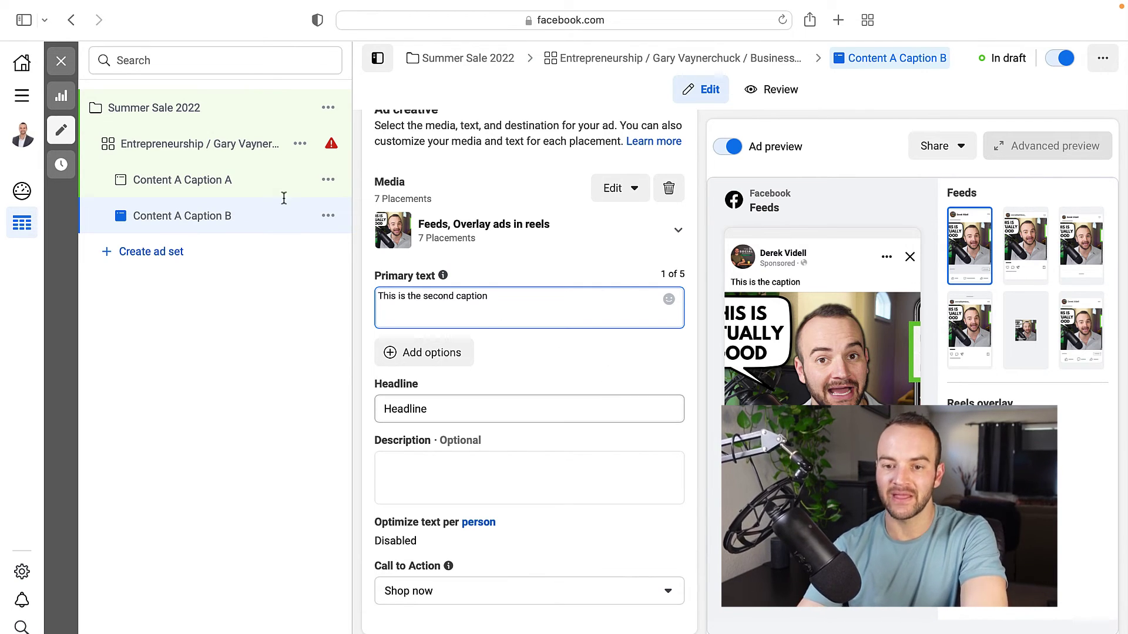
key("Tab")
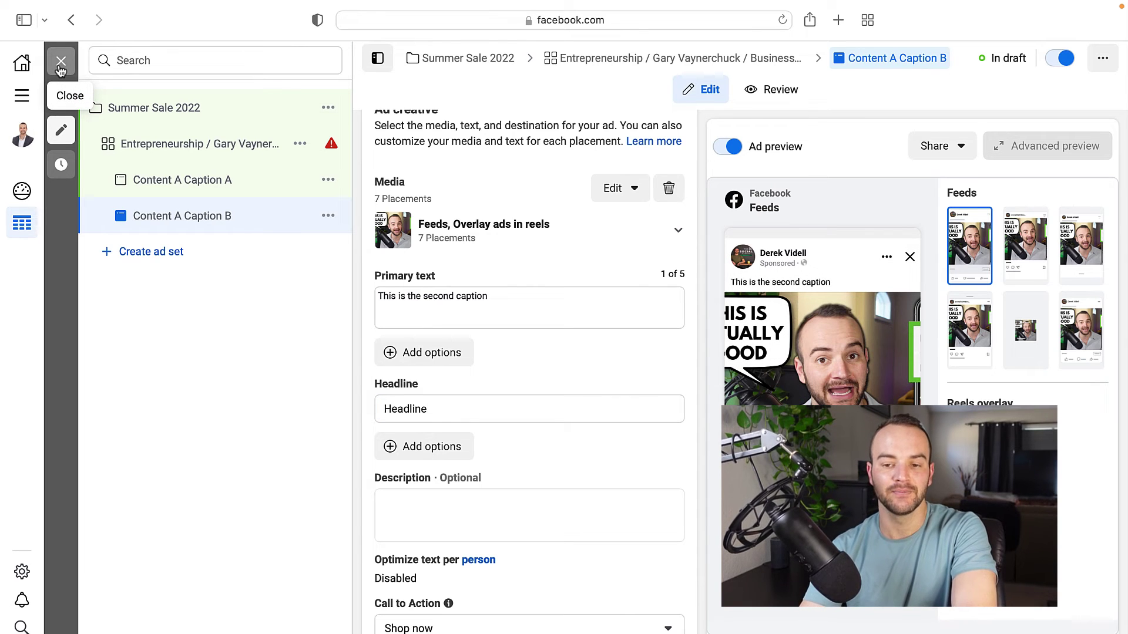
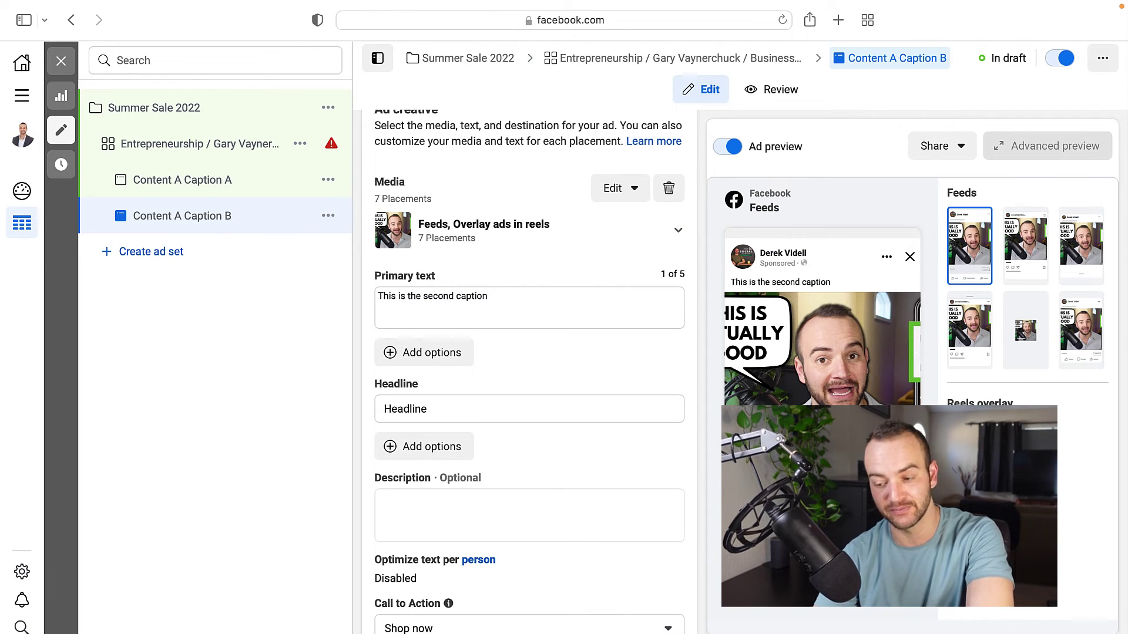
Return to the ads list, select both Content A ads and duplicate them once within the original campaign.
left_click(62, 62)
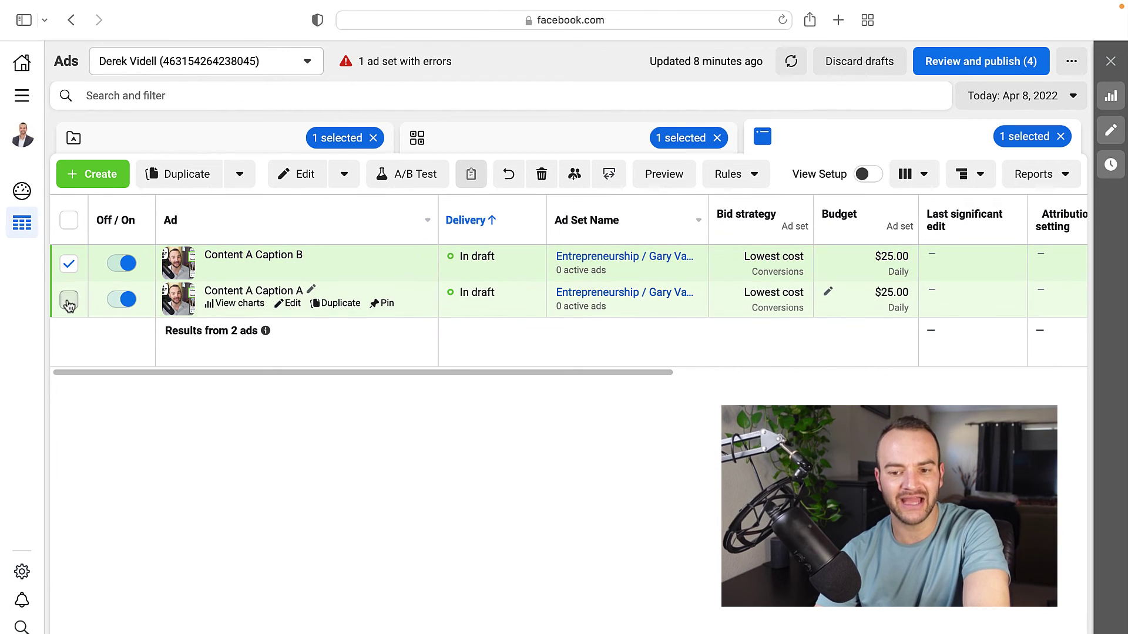
left_click(69, 301)
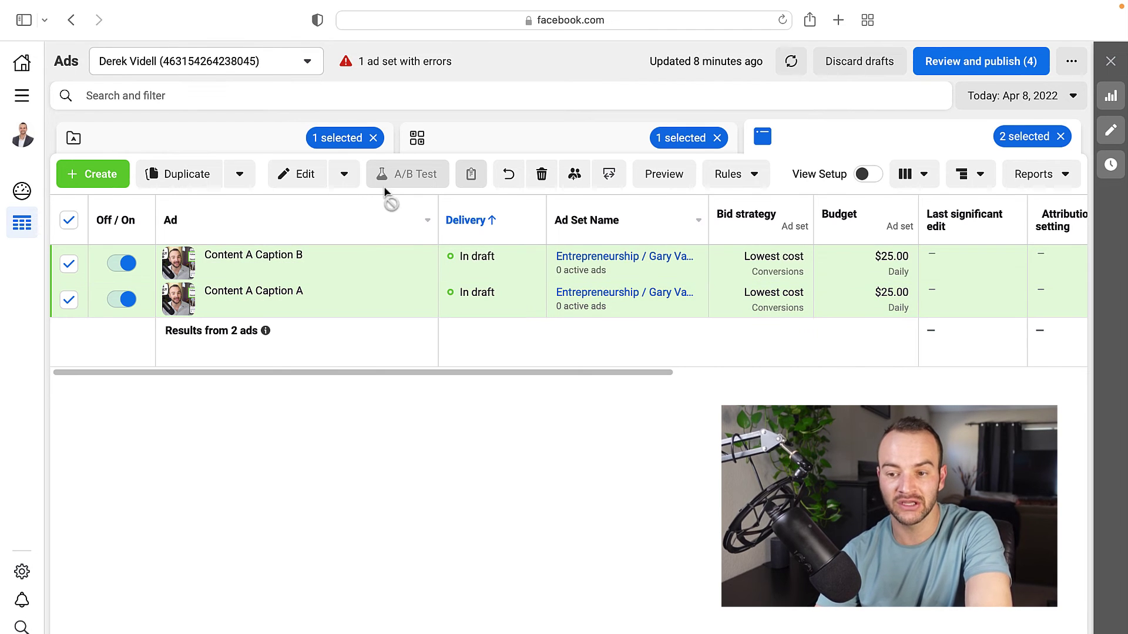
left_click(344, 175)
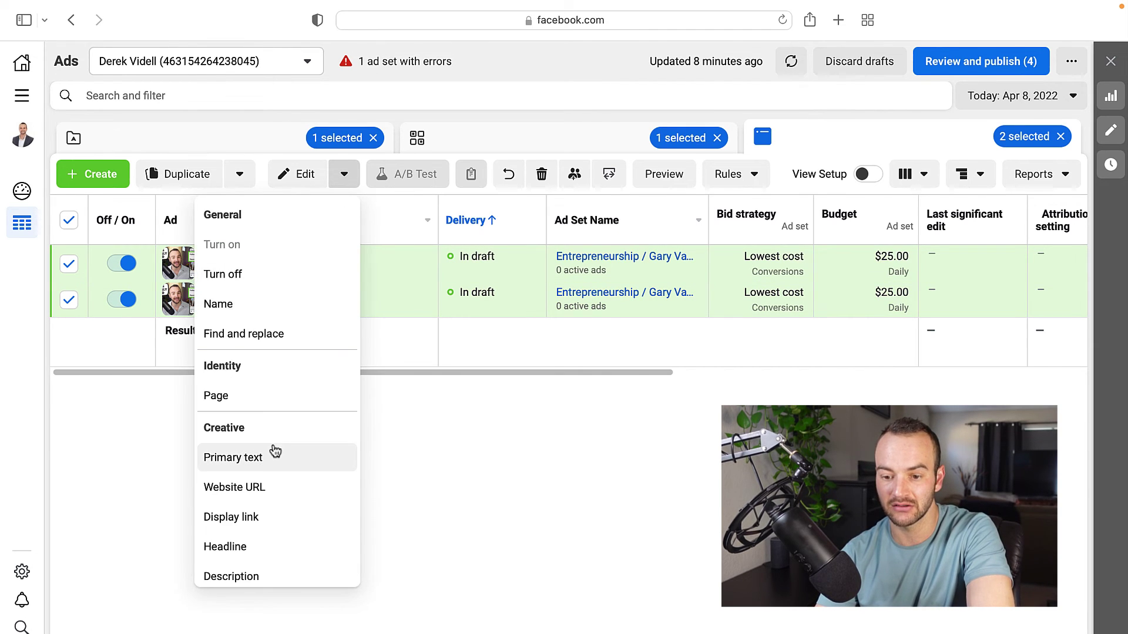
left_click(184, 179)
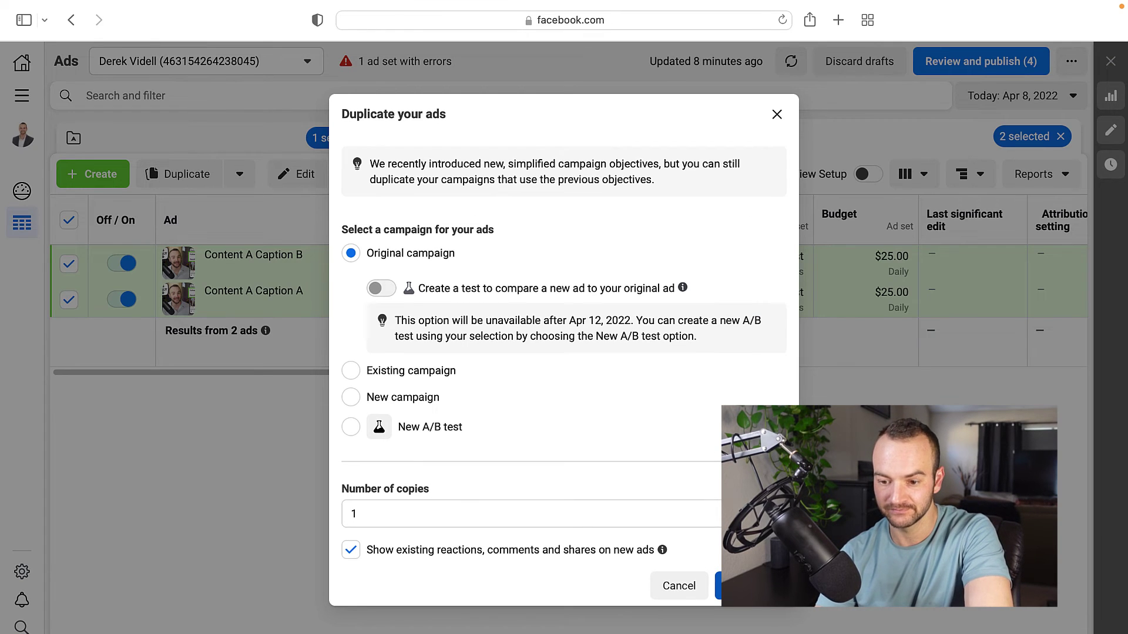
left_click(742, 586)
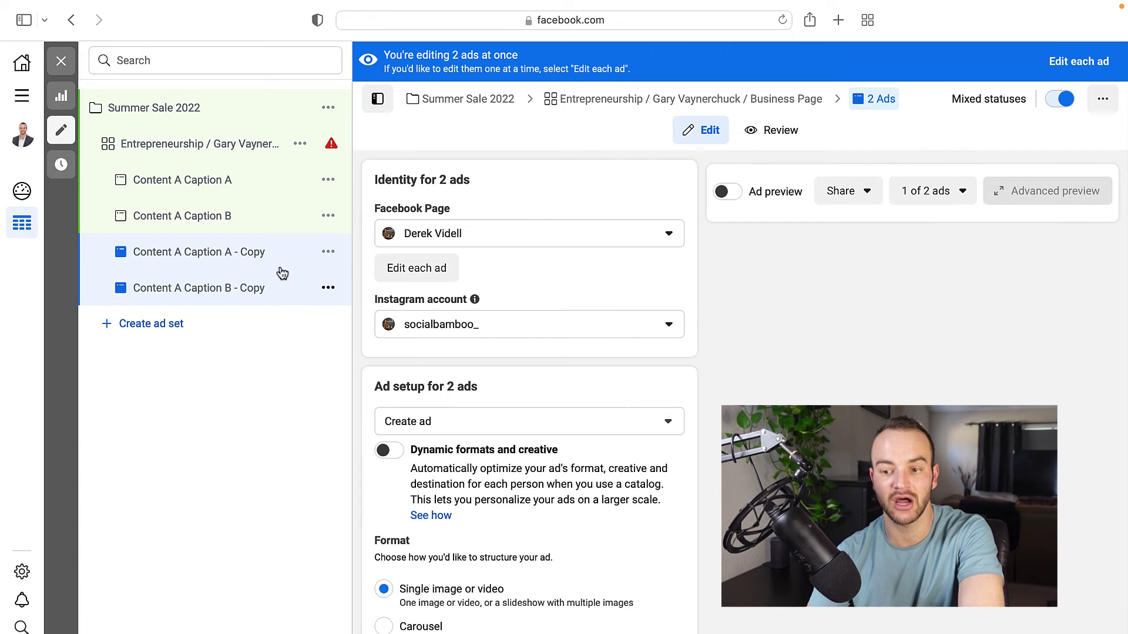
Upload chrono1.png and set it as the new media for both copied Content A ads.
scroll(632, 370, "down", 3)
scroll(632, 372, "down", 10)
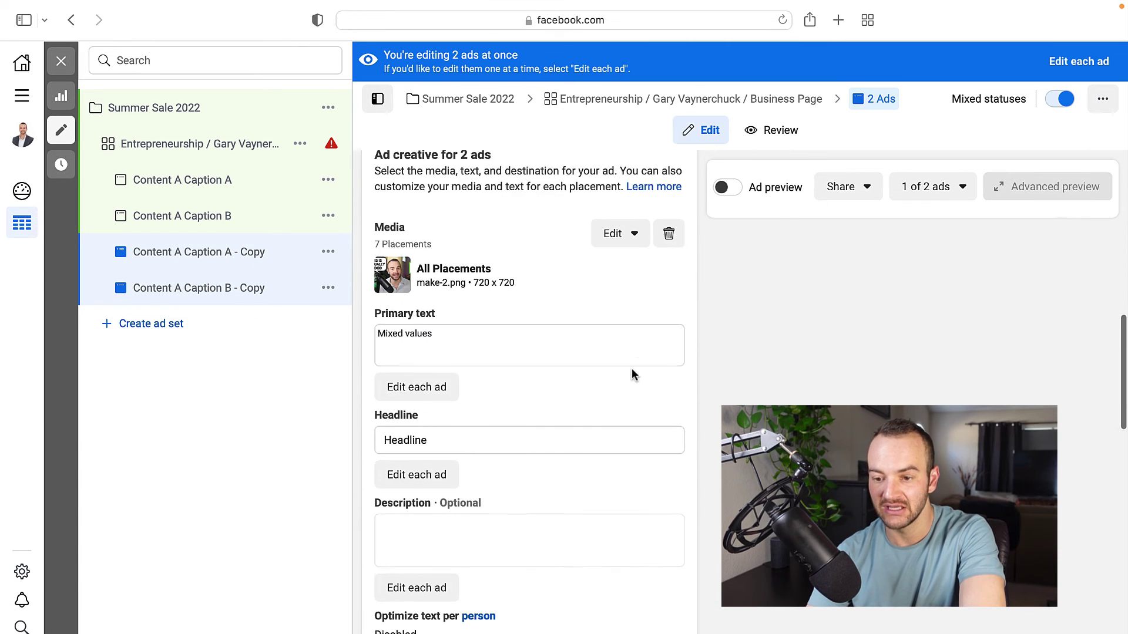
left_click(627, 259)
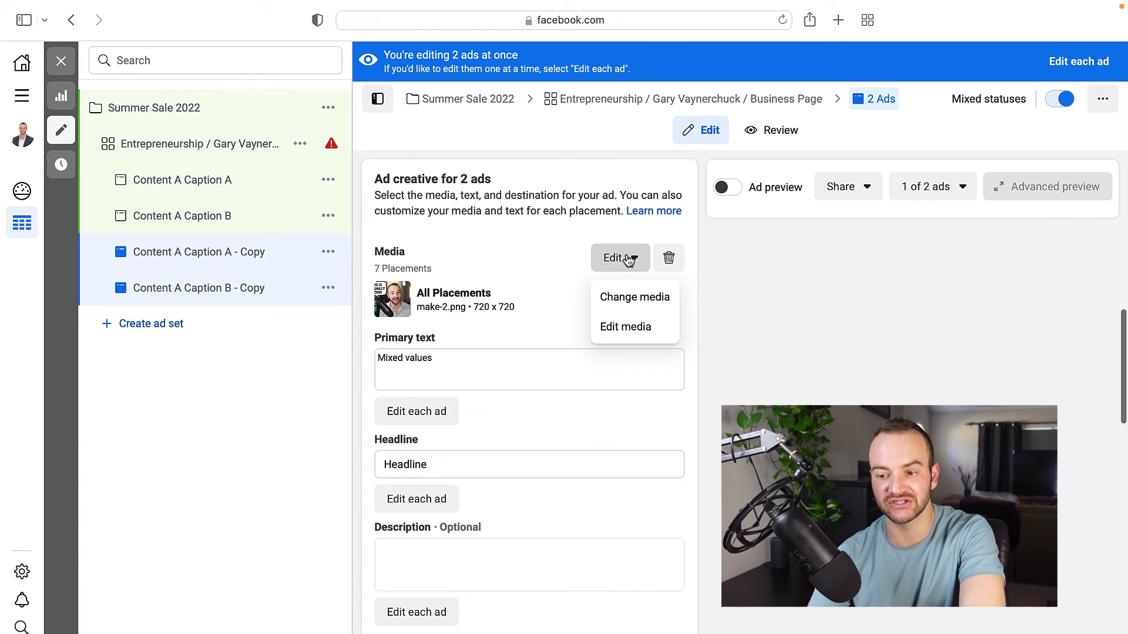
left_click(615, 298)
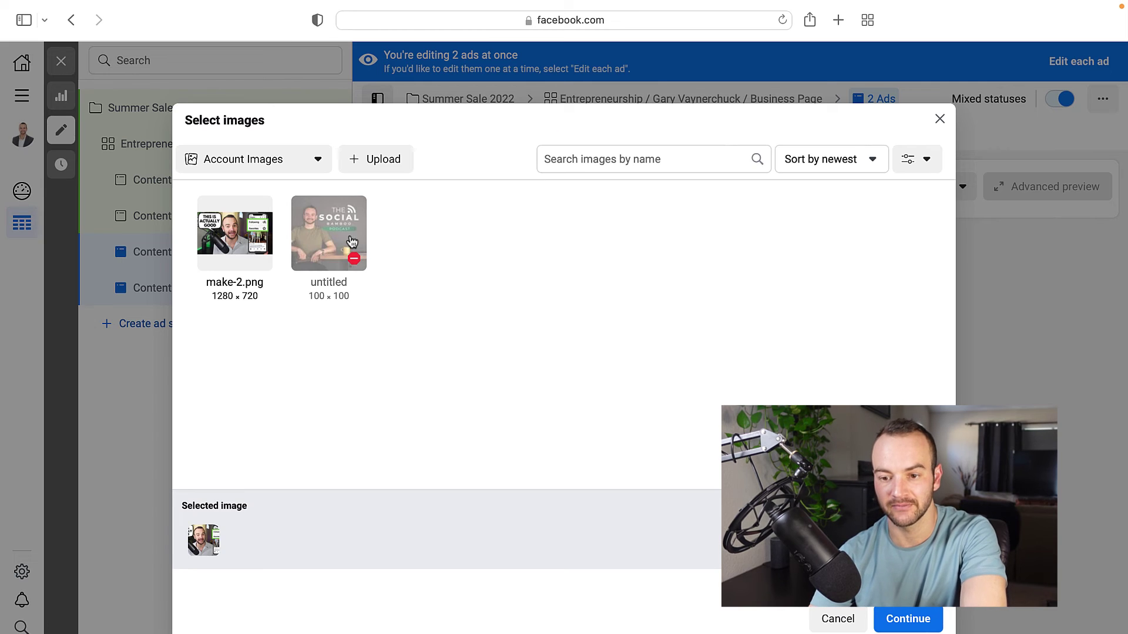
left_click(368, 159)
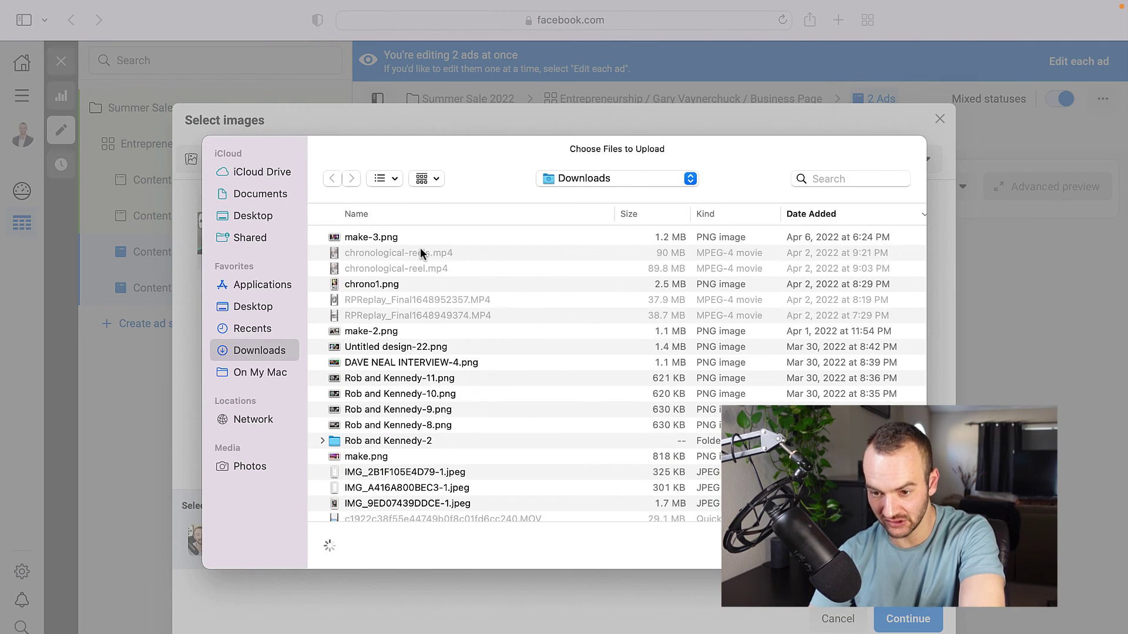
double_click(375, 279)
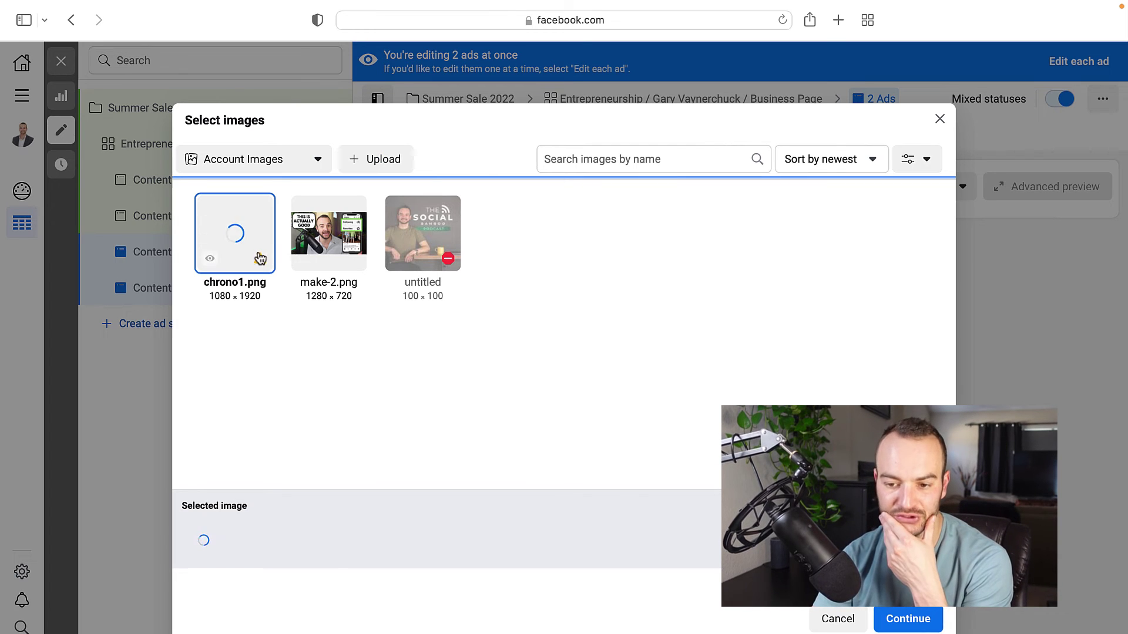
left_click(910, 621)
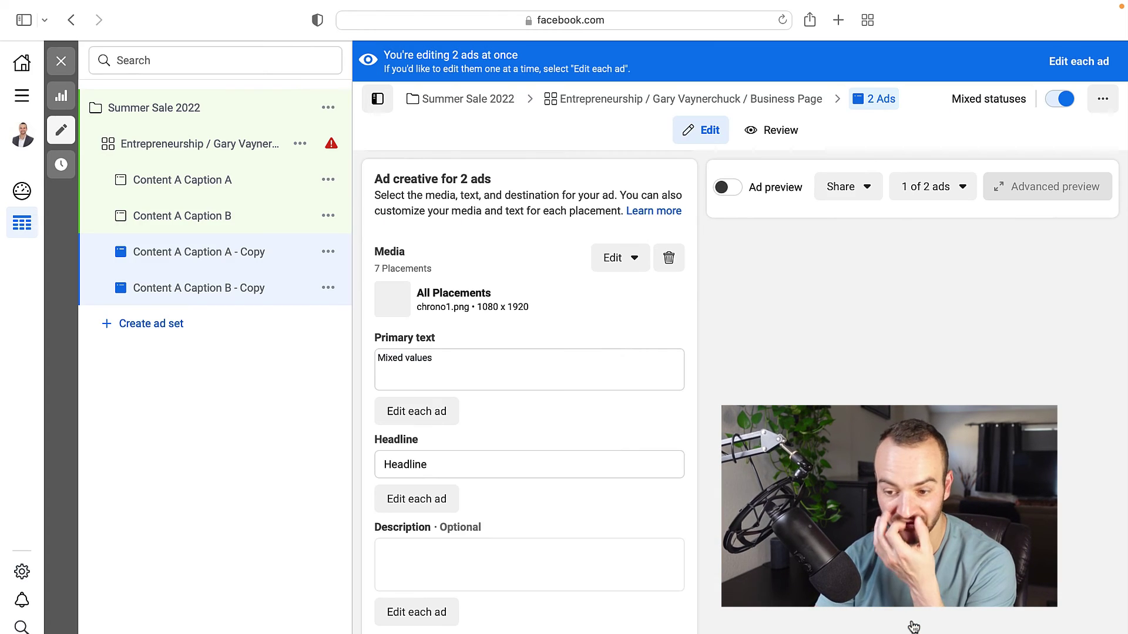
scroll(602, 513, "down", 1)
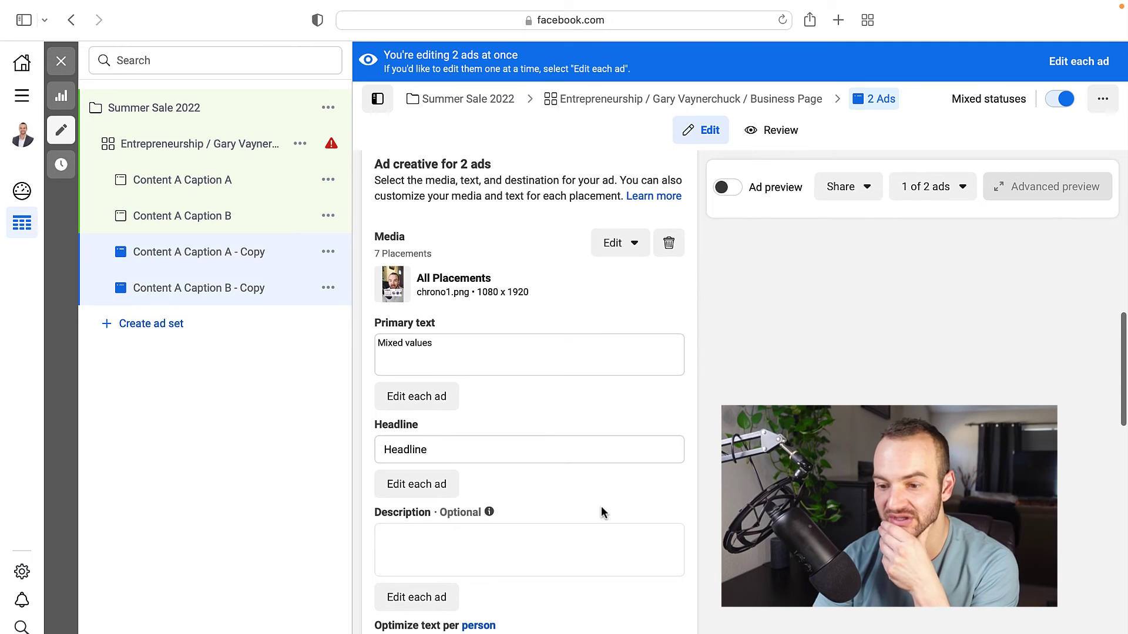
scroll(530, 353, "up", 1)
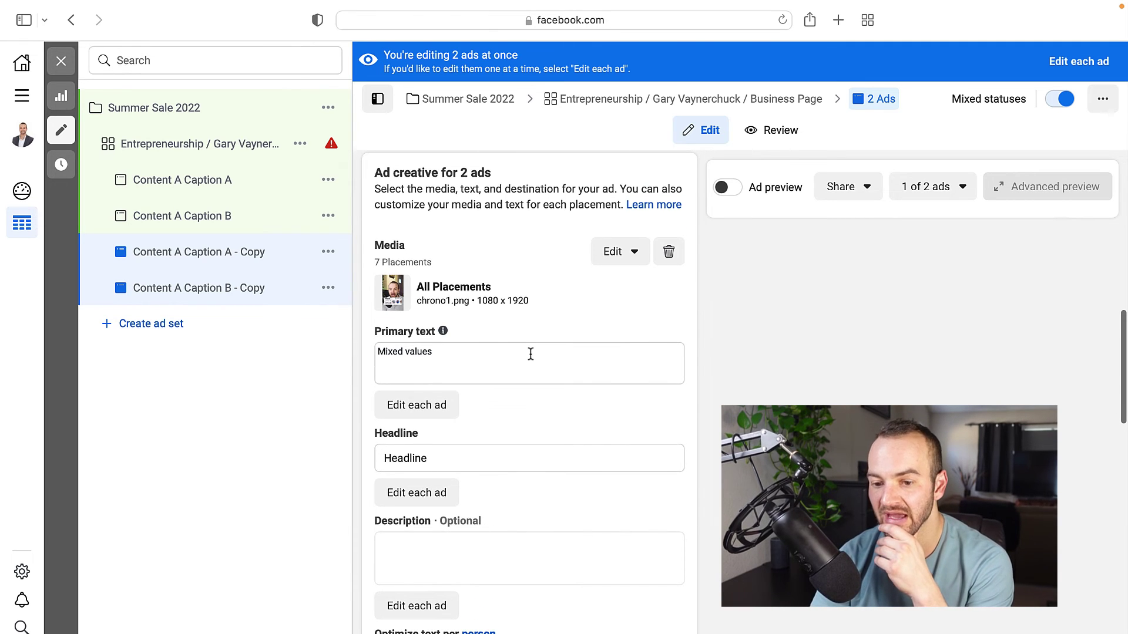
scroll(531, 353, "up", 5)
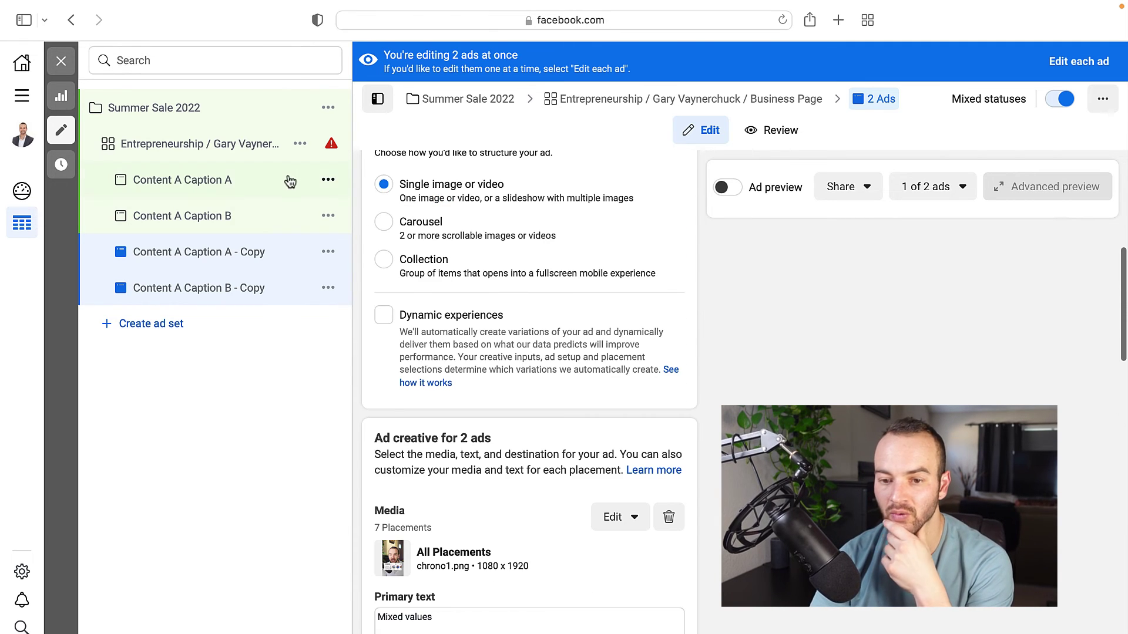
Close the ad editor, deselect both copies and rename Content A Caption A - Copy as Content B Caption A.
left_click(61, 62)
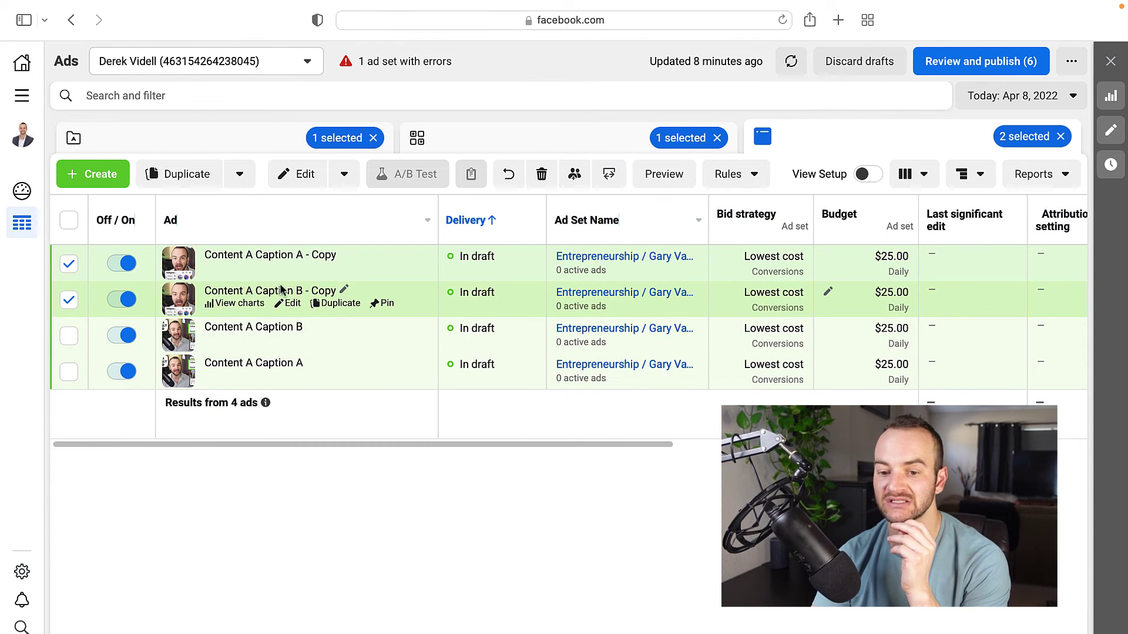
left_click(68, 264)
left_click(69, 300)
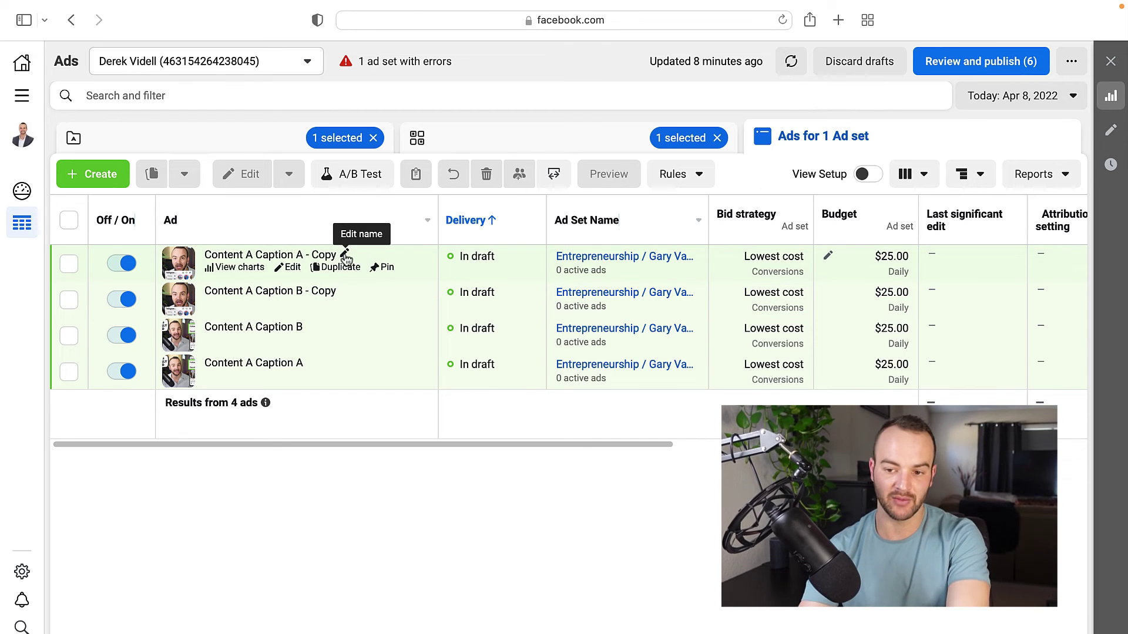
left_click(345, 255)
key("BackSpace")
key("BackSpace")
key("BackSpace")
key("BackSpace")
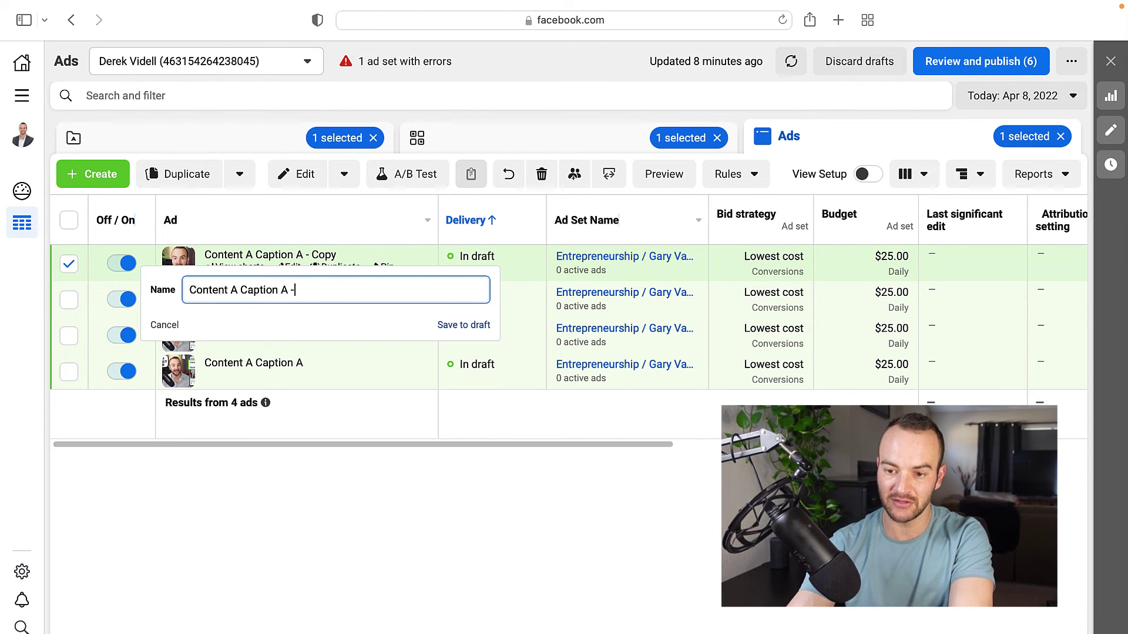
left_click(238, 290)
key("BackSpace")
type("B")
key("Return")
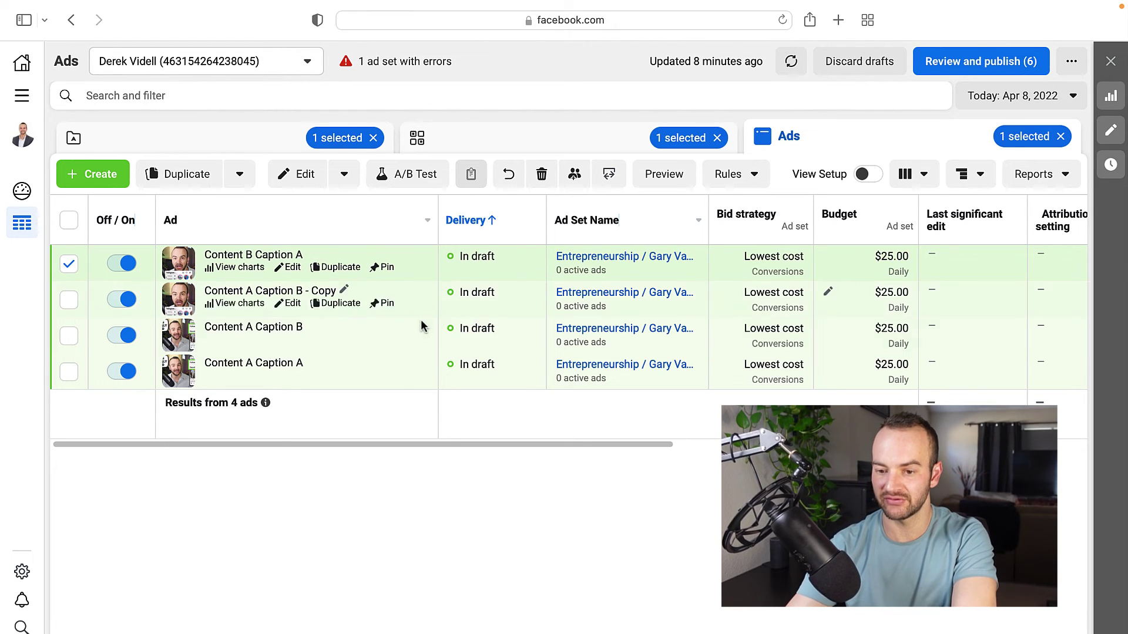
Rename the ad Content A Caption B - Copy as Content B Caption B and leave it switched on.
left_click(346, 290)
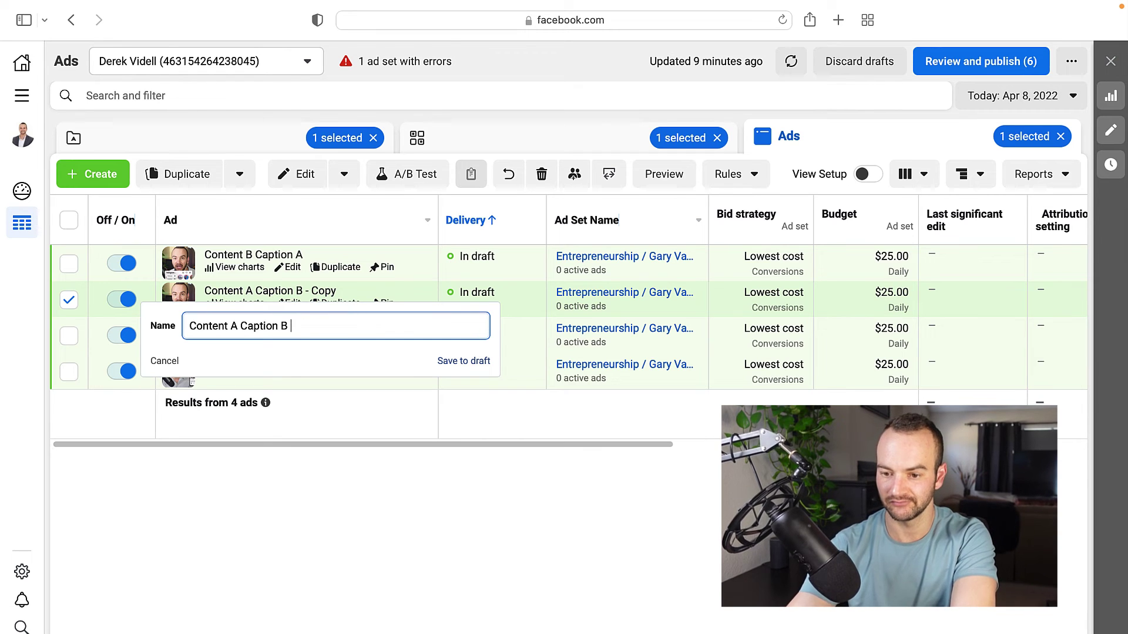
left_click(237, 326)
key("BackSpace")
type("B")
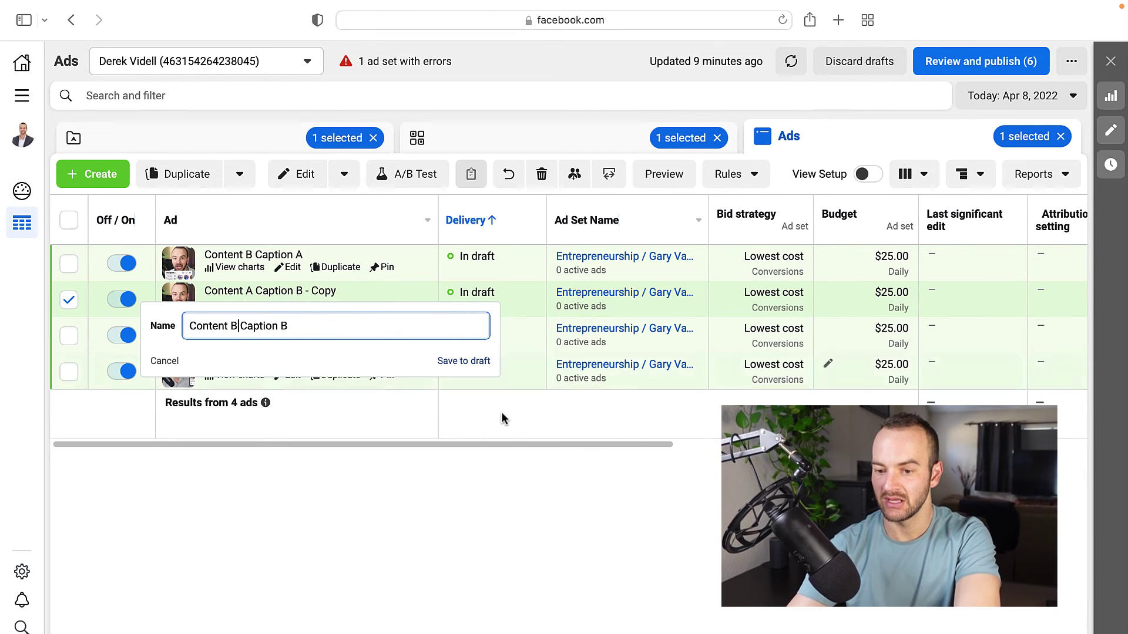
key("Return")
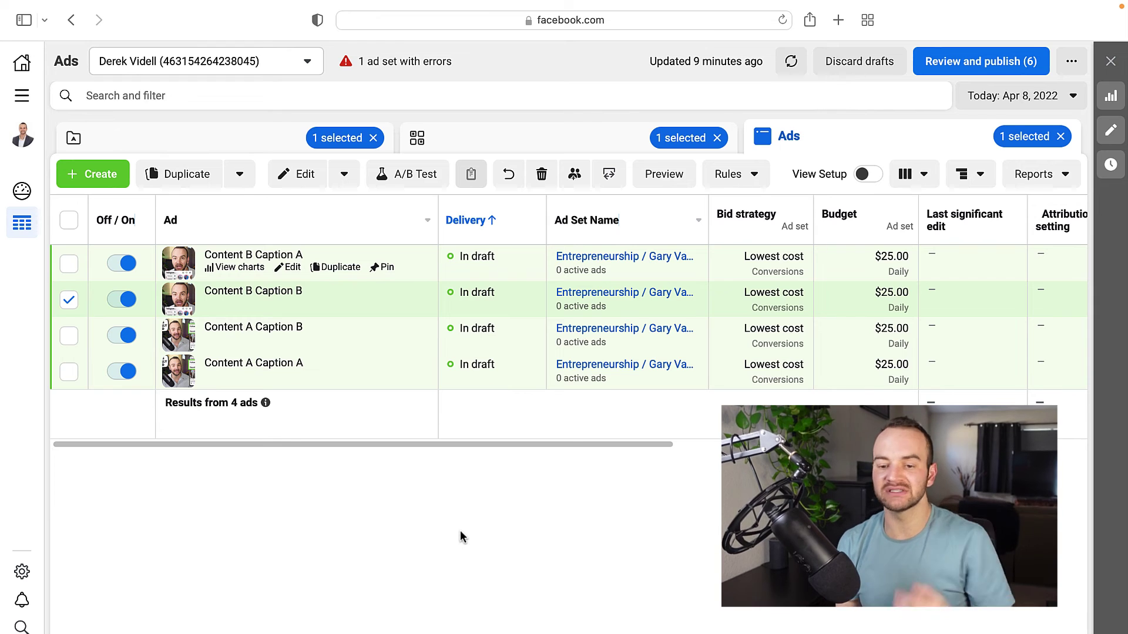
left_click(123, 301)
left_click(124, 301)
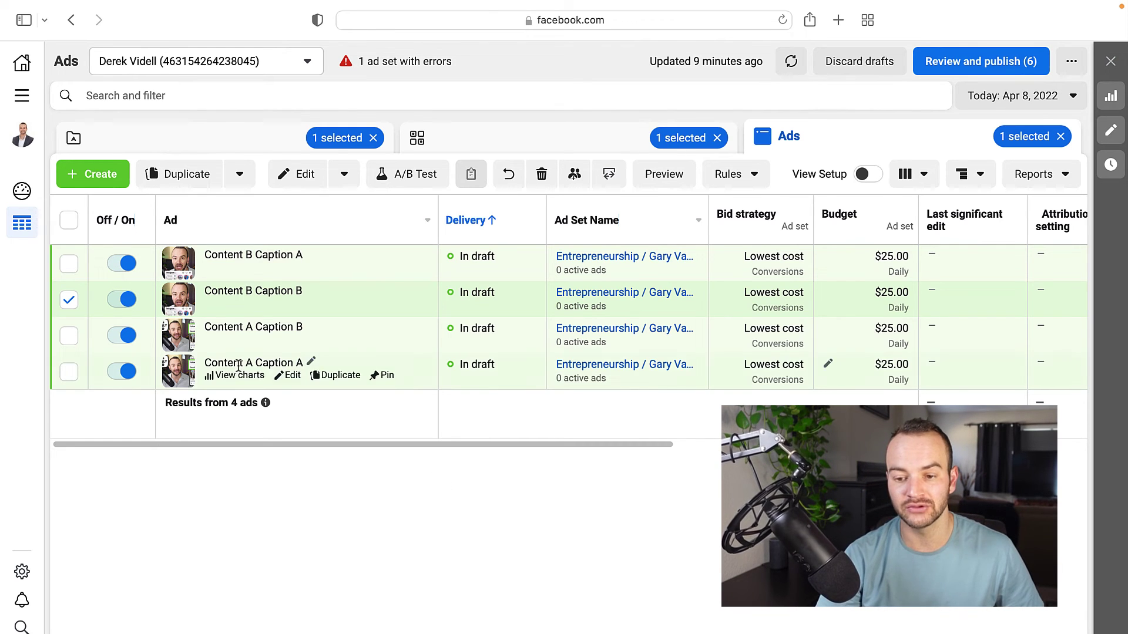
Switch to the ad sets list and duplicate the Gary Vaynerchuck ad set once within its original campaign.
mouse_move(272, 291)
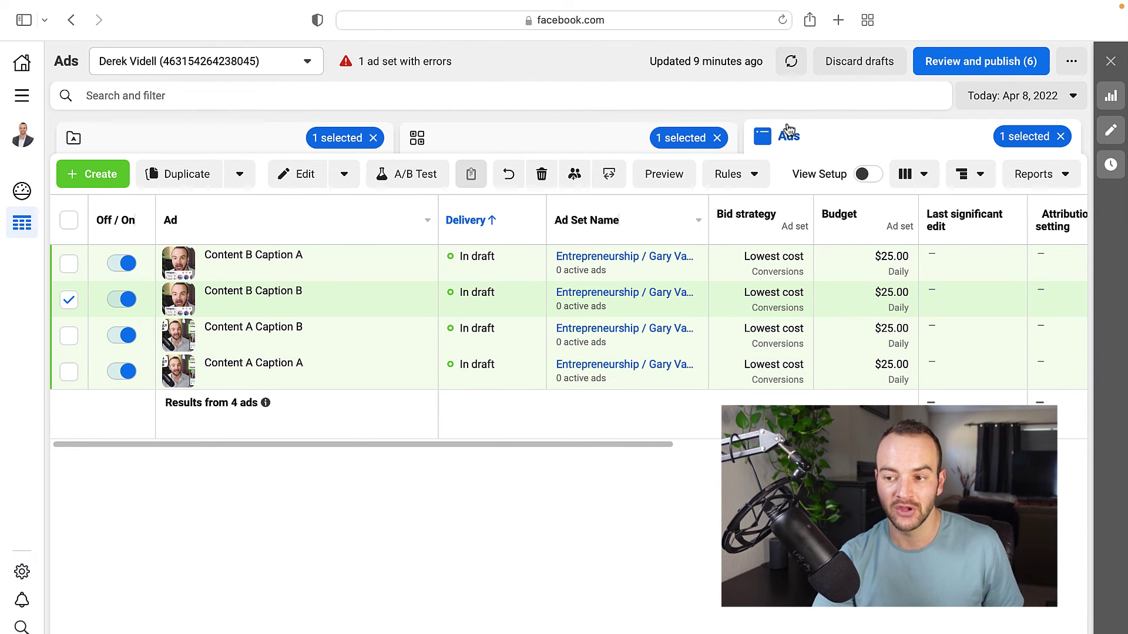
left_click(464, 140)
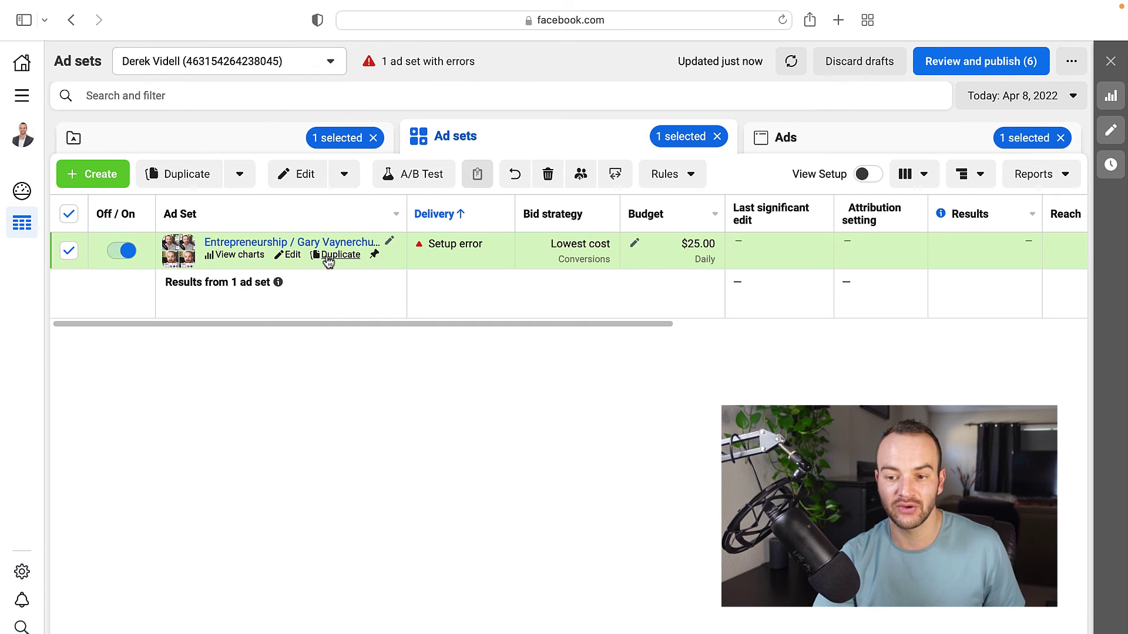
left_click(328, 259)
left_click(743, 580)
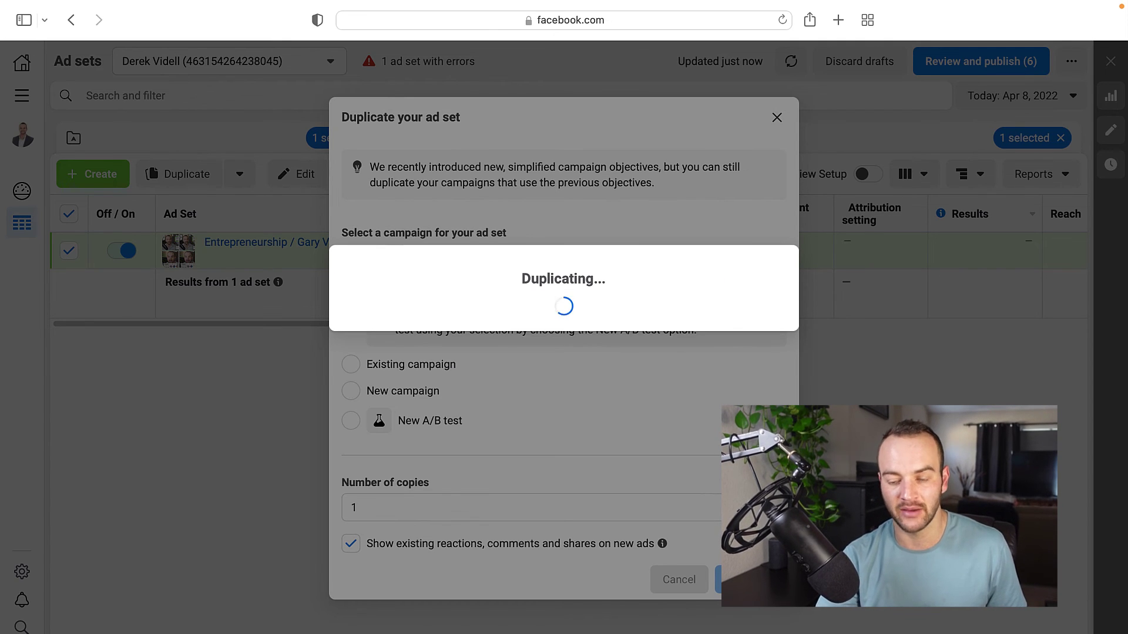
Remove the Gary Vaynerchuk interest from the duplicated ad set's detailed targeting.
scroll(597, 352, "down", 10)
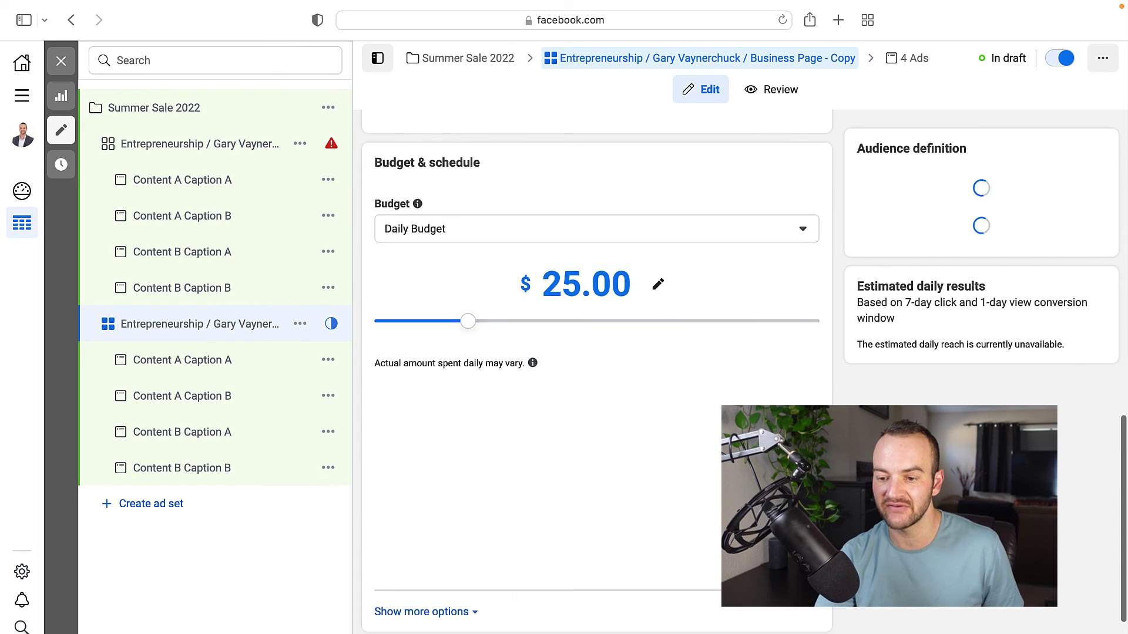
scroll(596, 370, "down", 12)
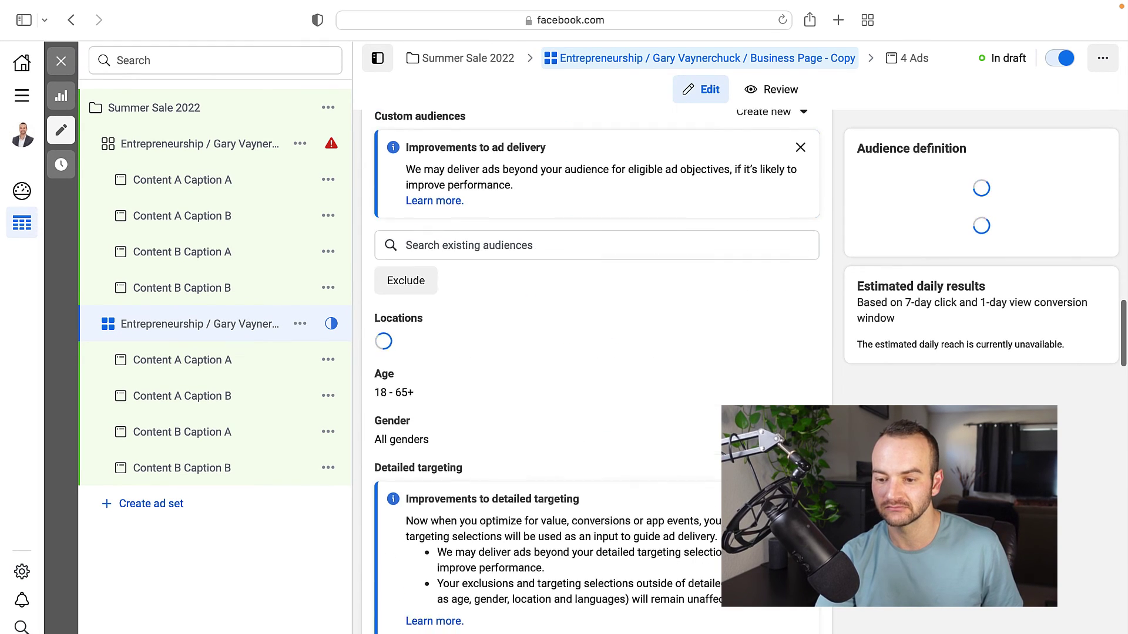
scroll(596, 352, "down", 10)
scroll(548, 329, "up", 2)
mouse_move(784, 276)
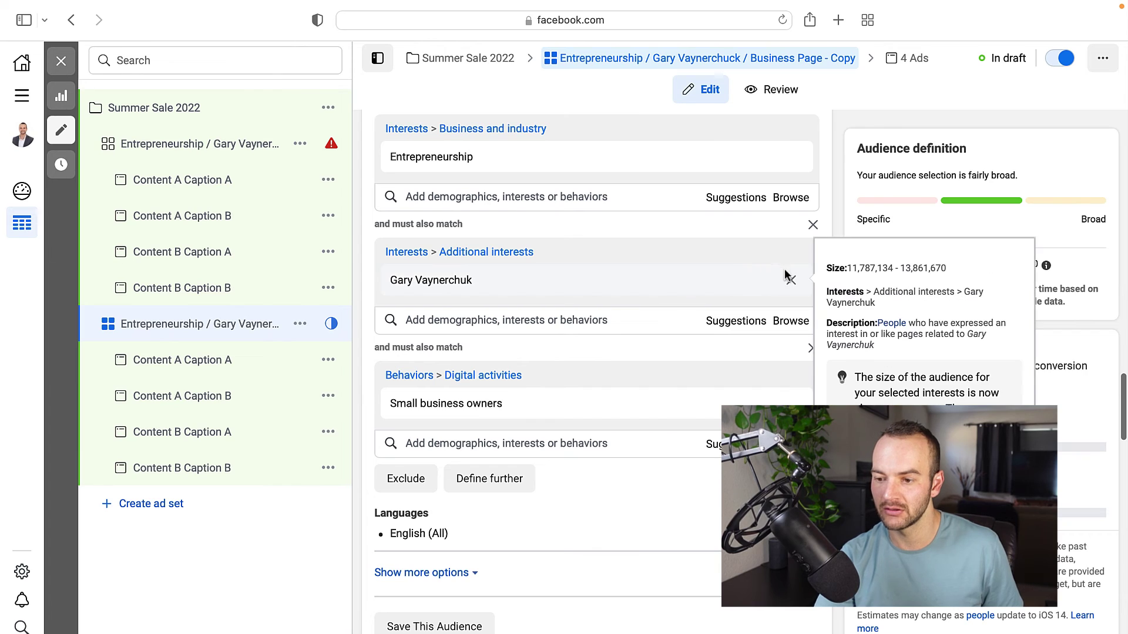
left_click(792, 280)
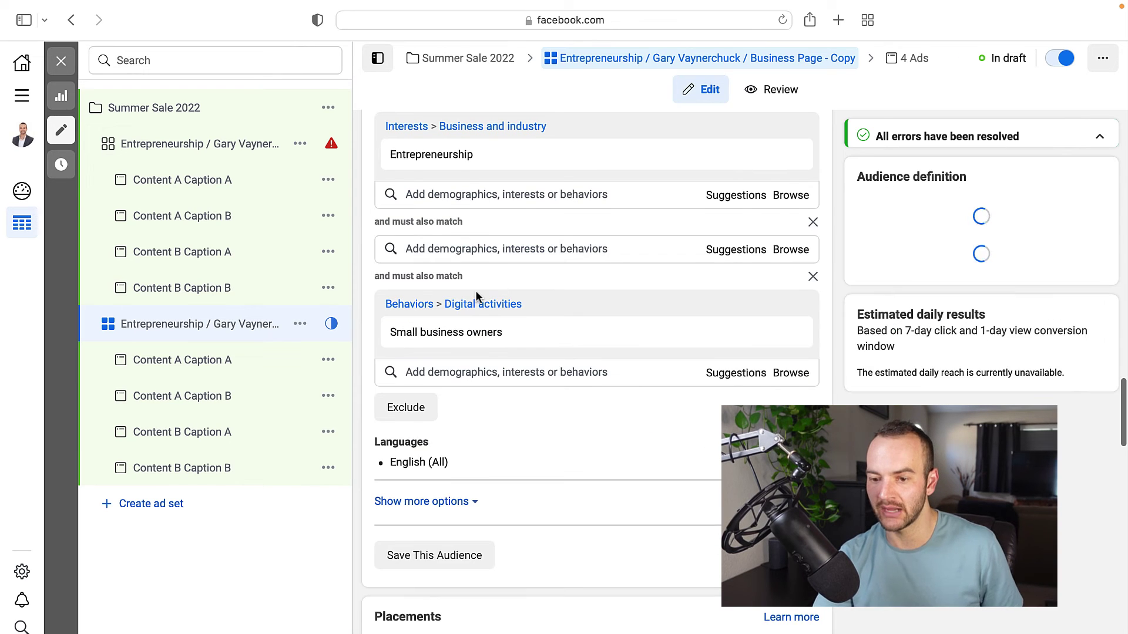
Add the Tony Romo interest to the emptied must-also-match group of the duplicated ad set's targeting.
left_click(453, 250)
type("tony rob")
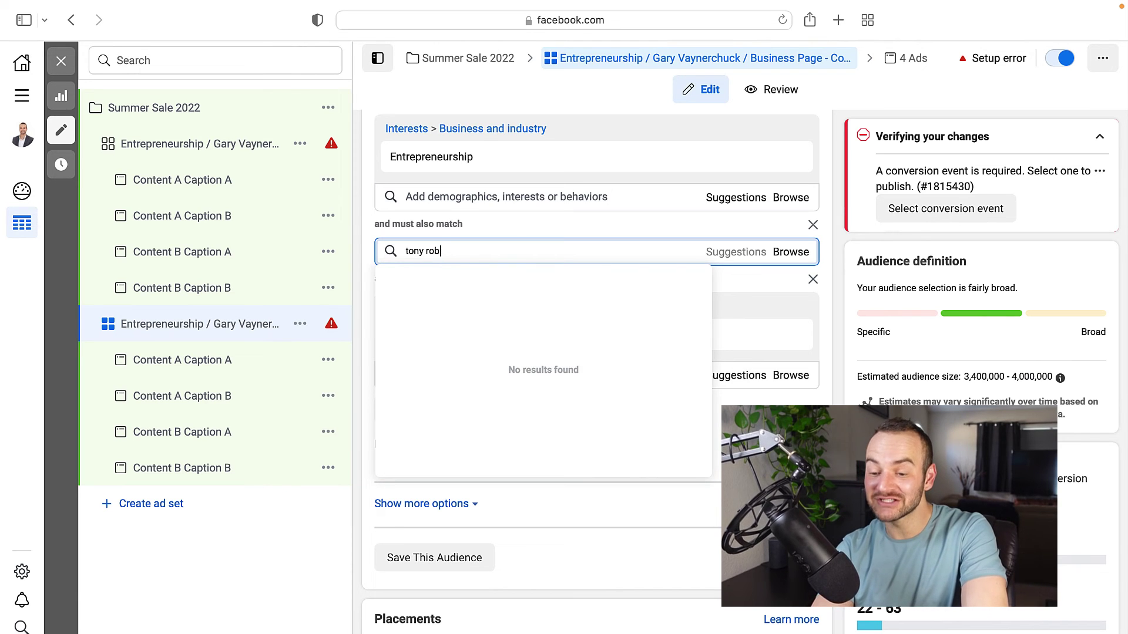
key("BackSpace")
key("BackSpace")
type("Tony")
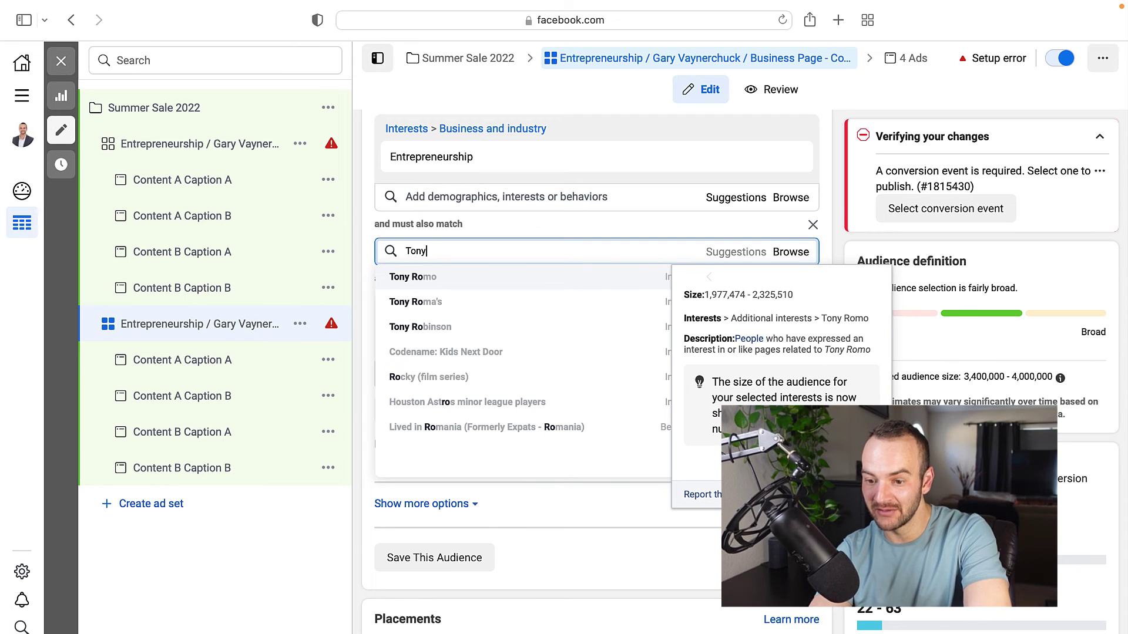
key("Down")
key("Down")
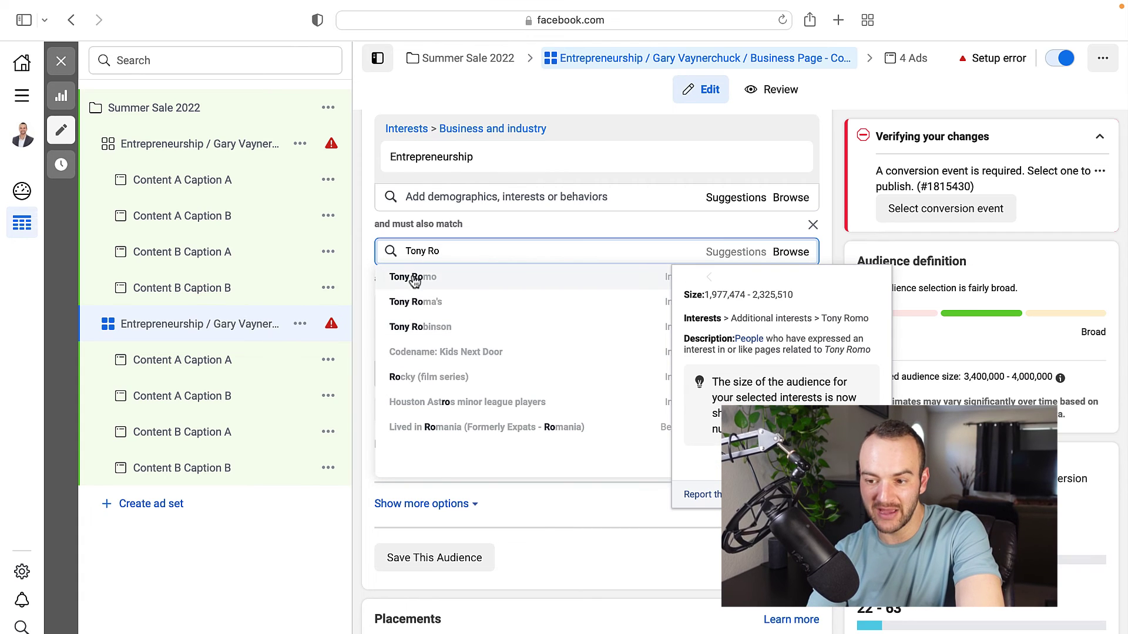
left_click(414, 279)
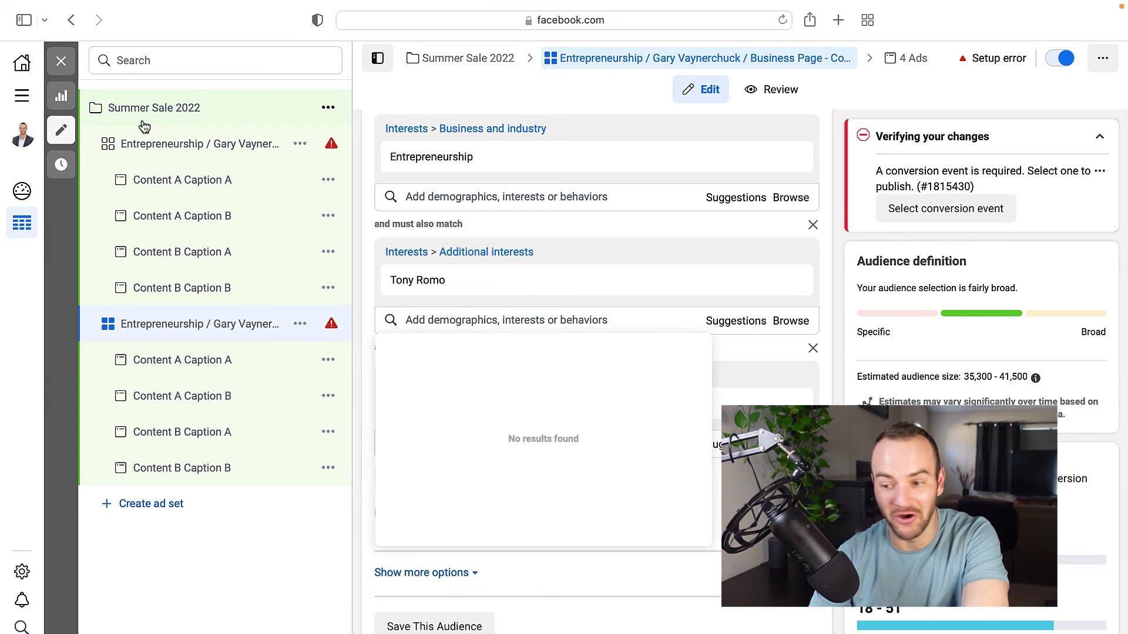
Replace Gary Vaynerchuck with Tony Romo in the duplicated ad set's name.
scroll(534, 114, "up", 15)
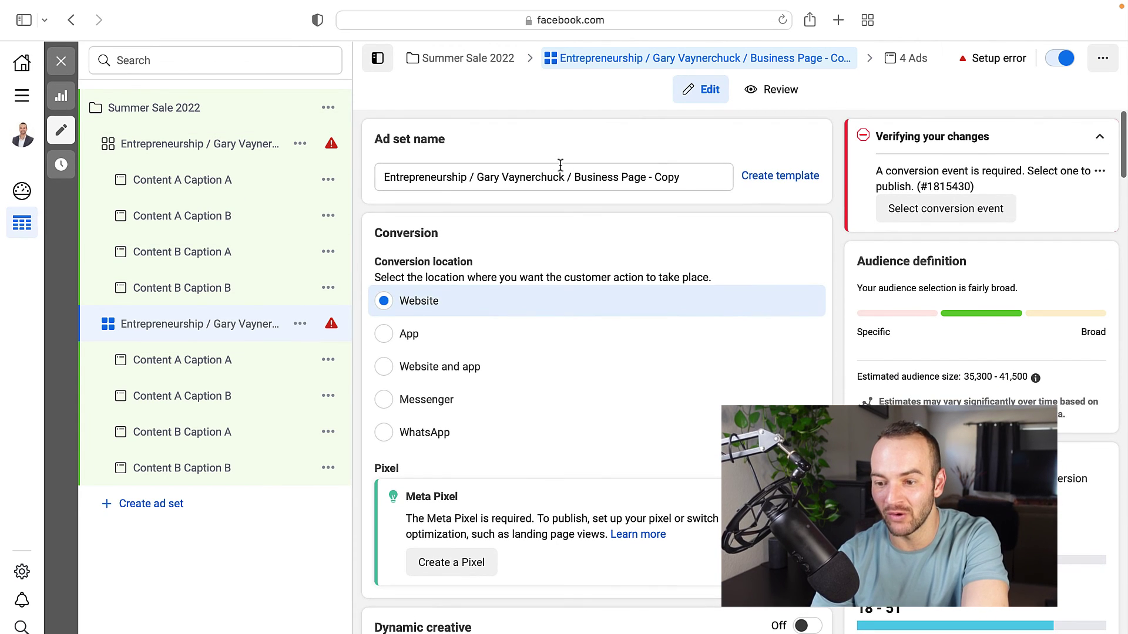
left_click(527, 177)
double_click(528, 176)
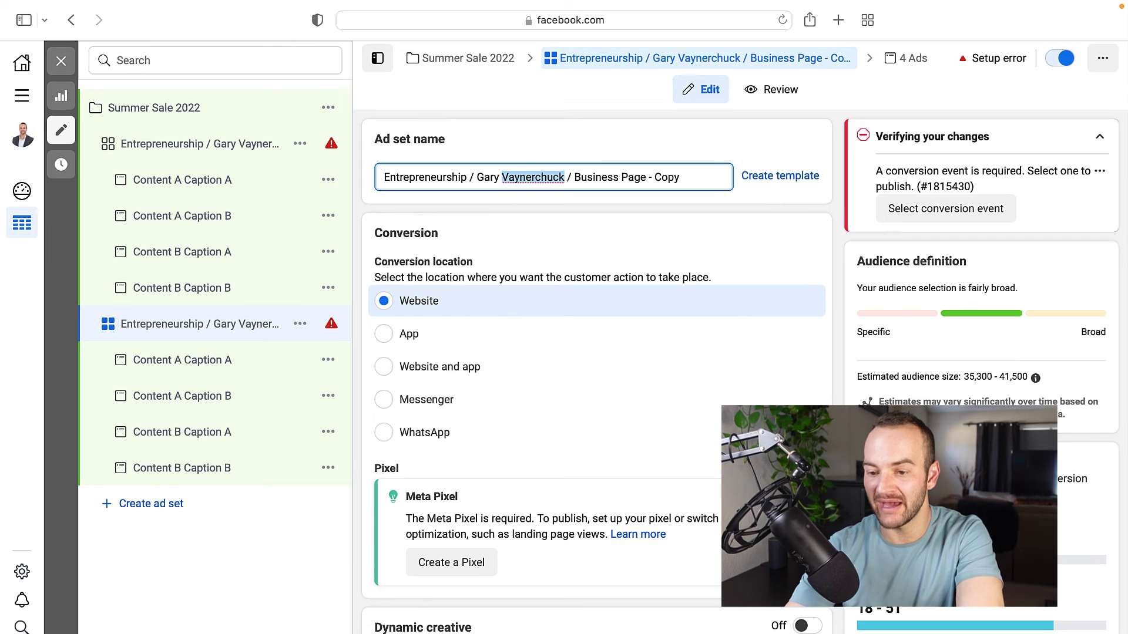
key("BackSpace")
key("BackSpace")
key("BackSpace")
key("BackSpace")
key("BackSpace")
key("BackSpace")
key("BackSpace")
type("Tony Rom")
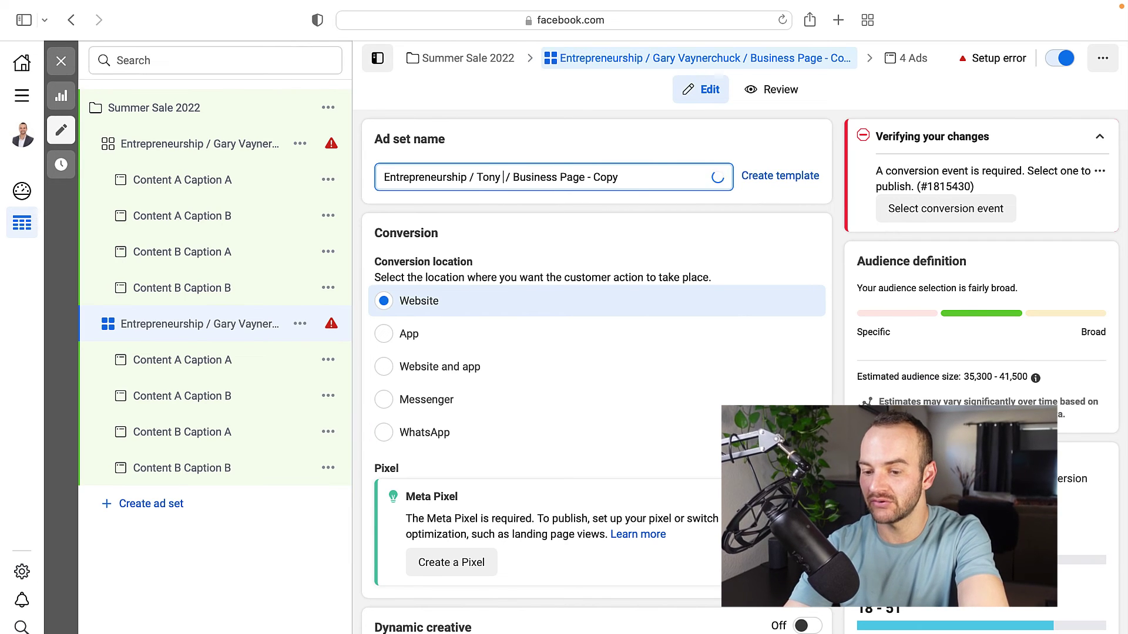
type("o")
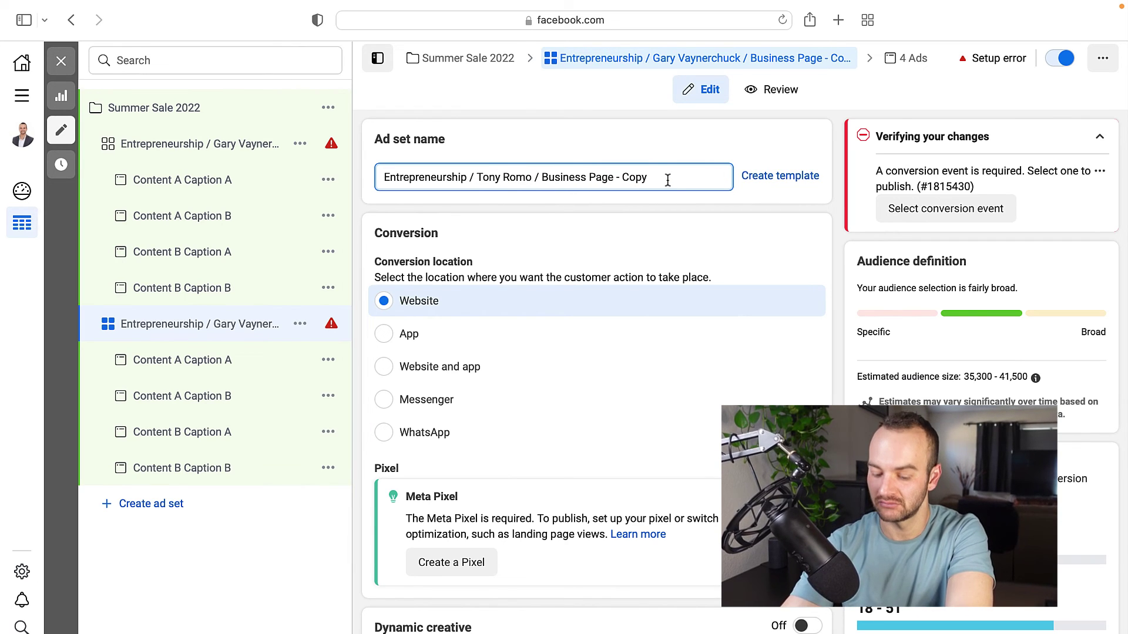
Remove the Copy suffix so the ad set name reads "Entrepreneurship / Tony Romo / Business Page", and close the editor.
left_click(668, 180)
key("BackSpace")
key("BackSpace")
key("BackSpace")
key("BackSpace")
key("BackSpace")
key("BackSpace")
key("BackSpace")
key("BackSpace")
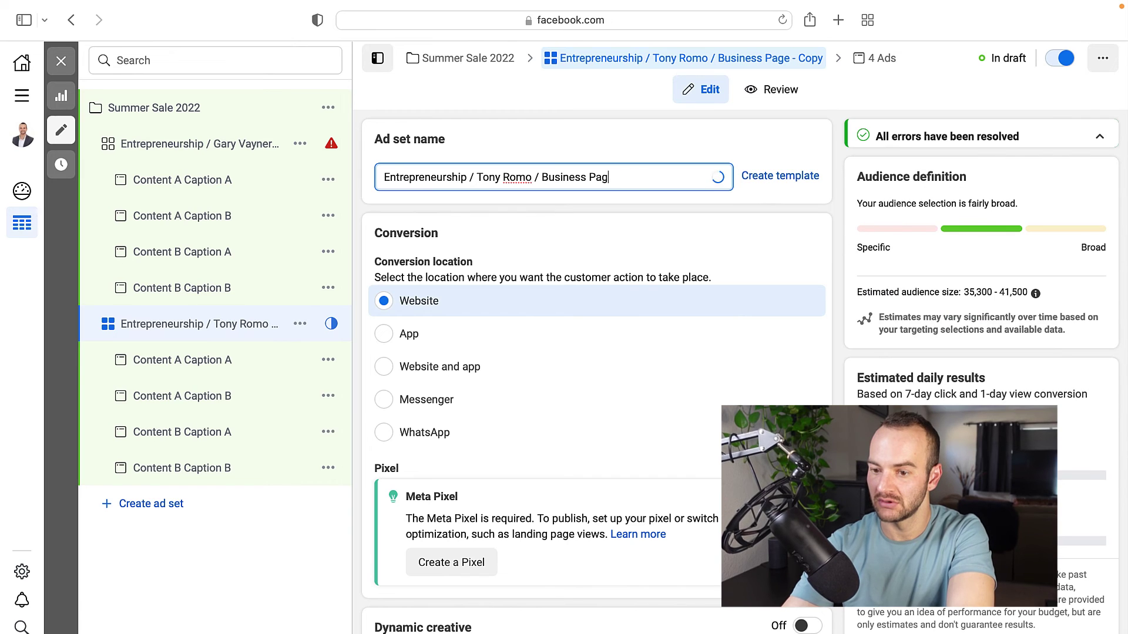
type("ge")
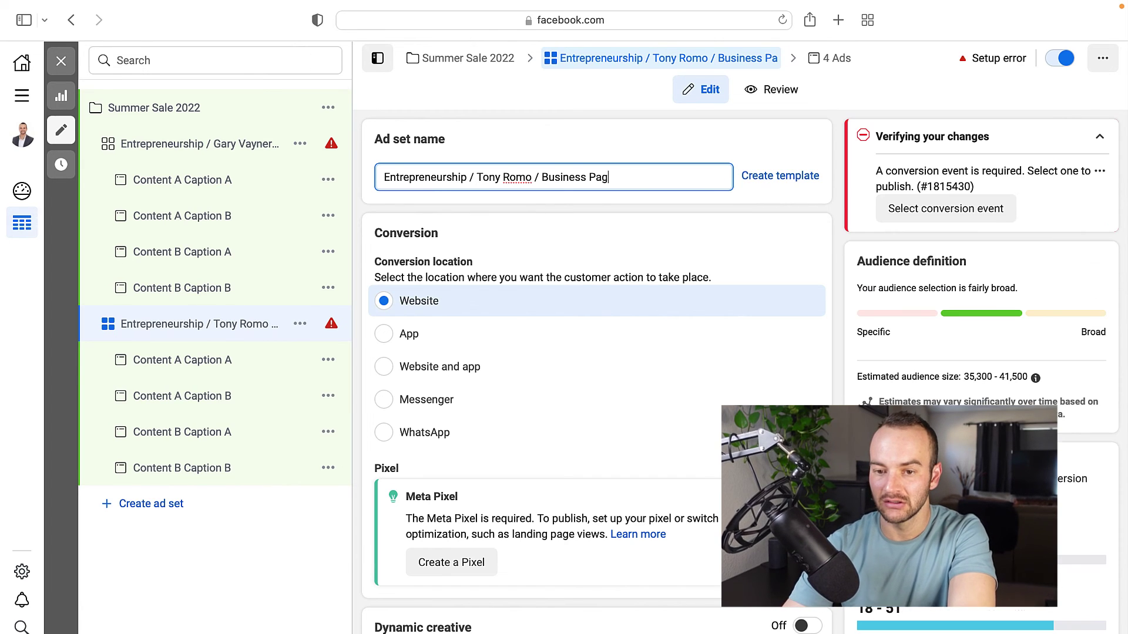
left_click(58, 63)
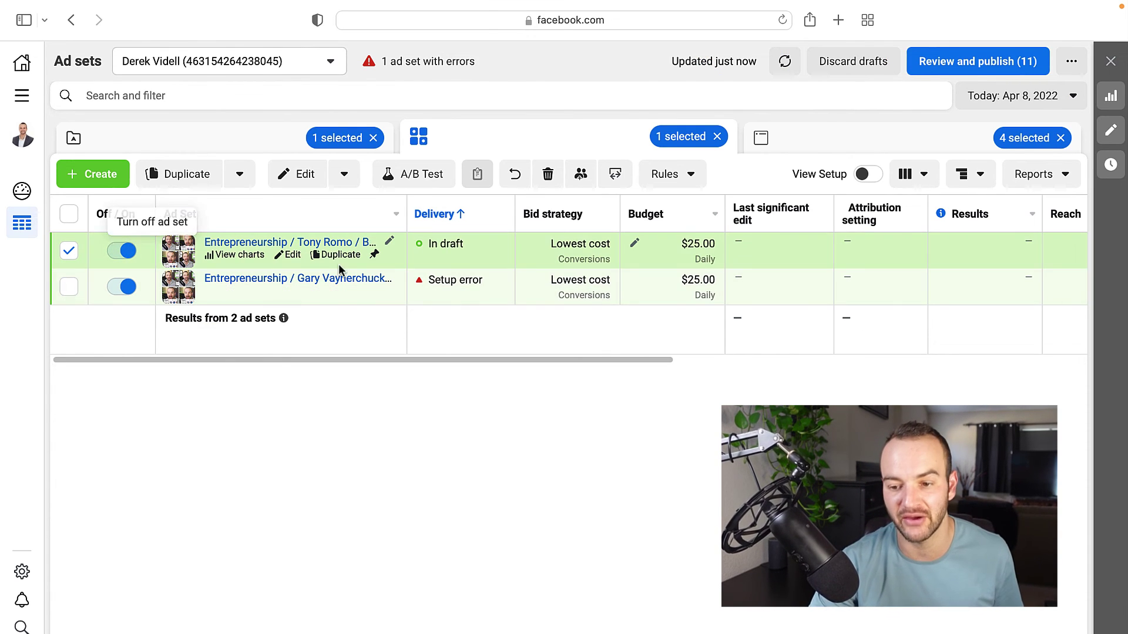
Examine the ads under both ad sets across their performance columns, from results, reach and cost per result to the relevance rankings.
left_click(826, 141)
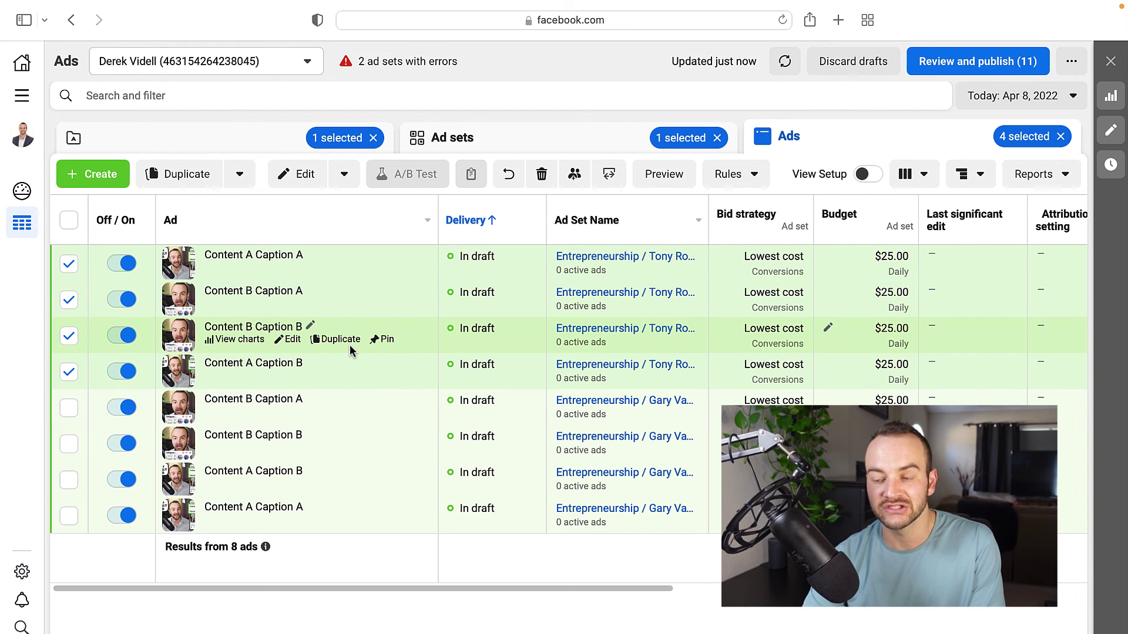
left_click(545, 150)
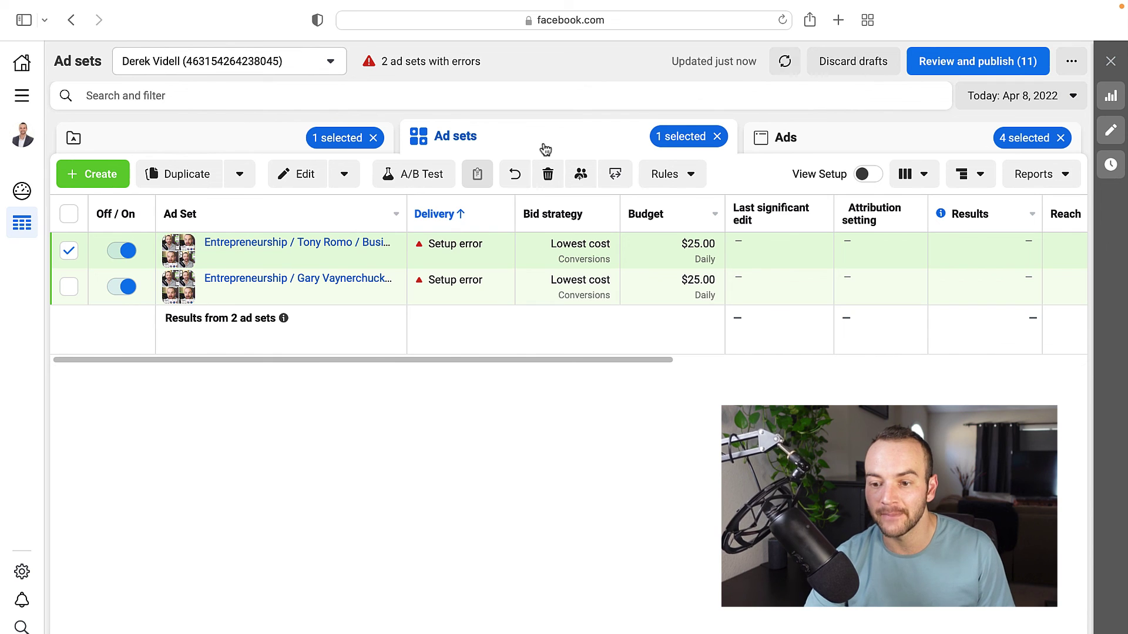
left_click(806, 153)
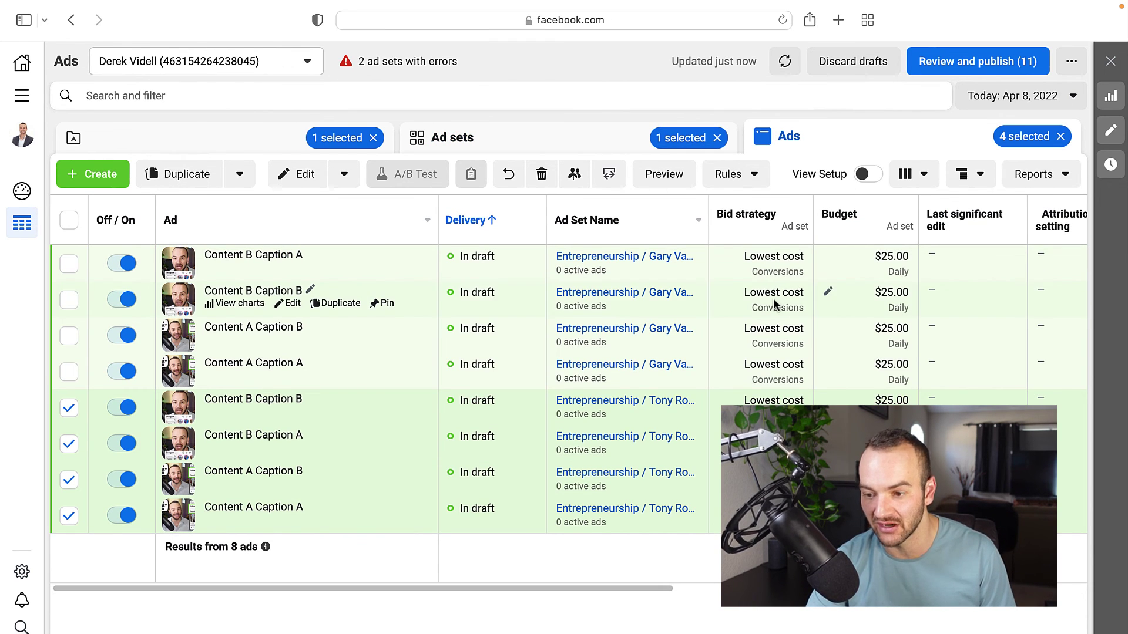
scroll(773, 298, "right", 10)
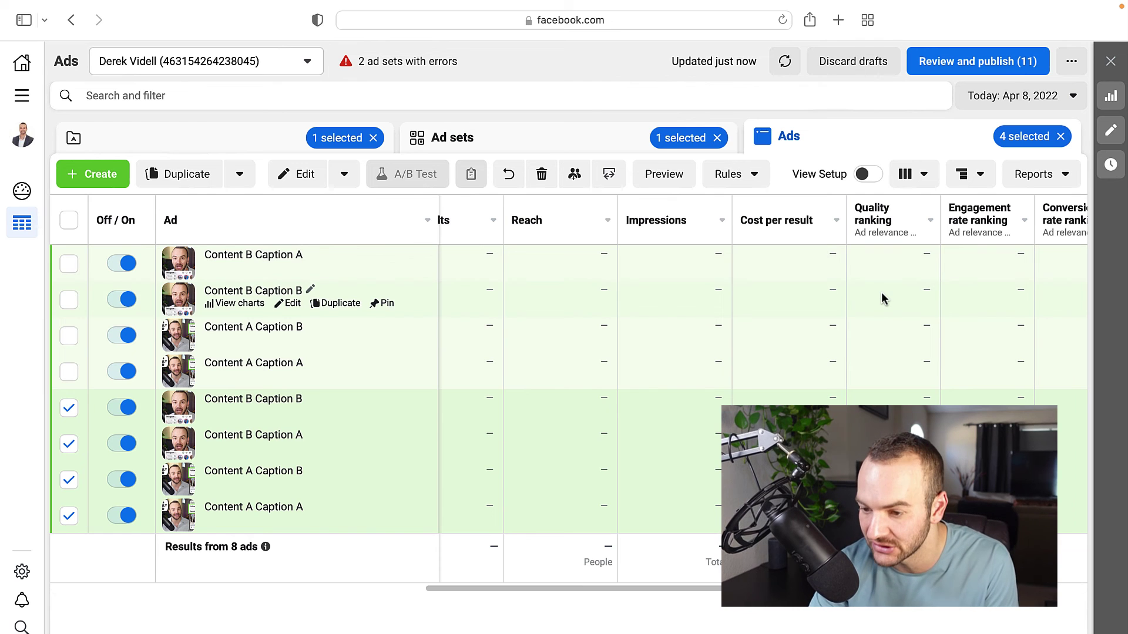
scroll(882, 298, "left", 6)
scroll(773, 283, "right", 4)
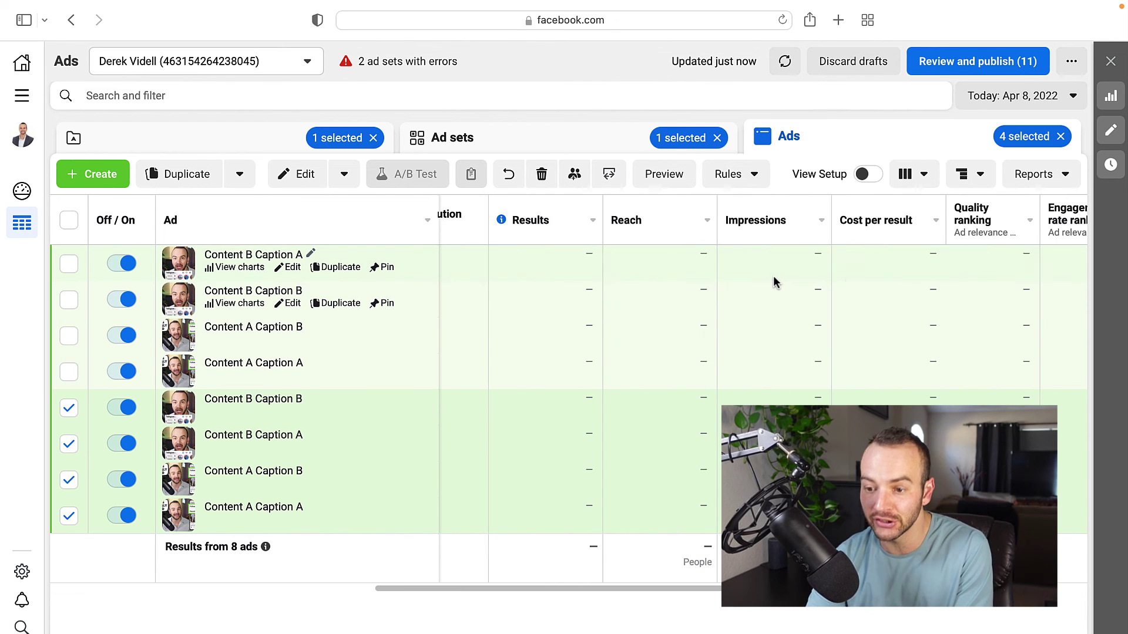
scroll(810, 282, "right", 5)
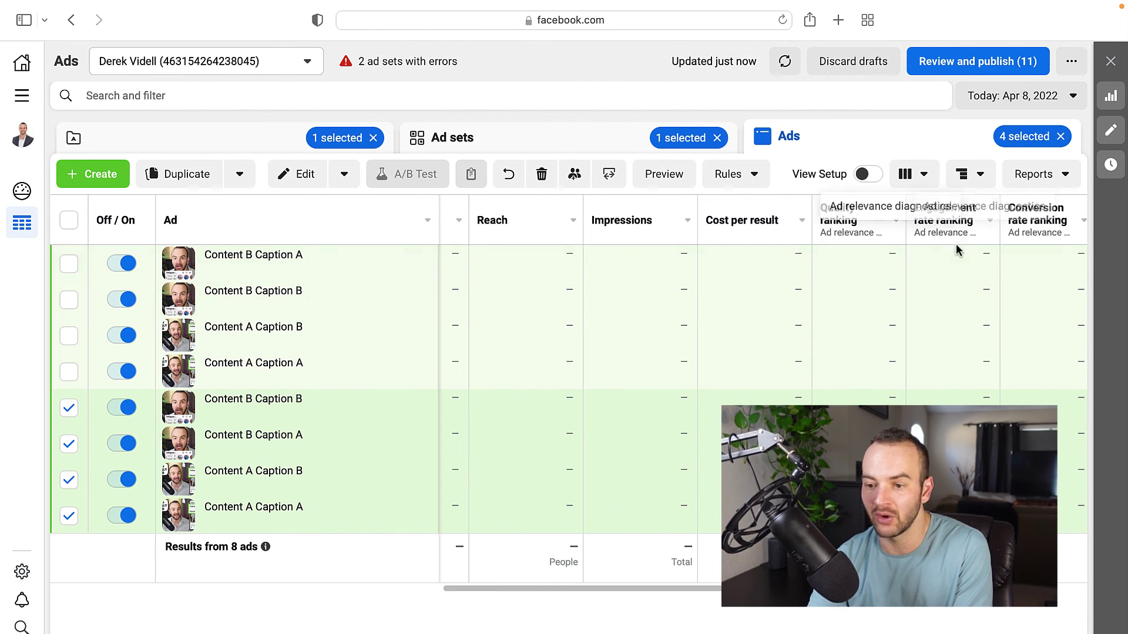
scroll(943, 297, "right", 5)
scroll(916, 293, "left", 5)
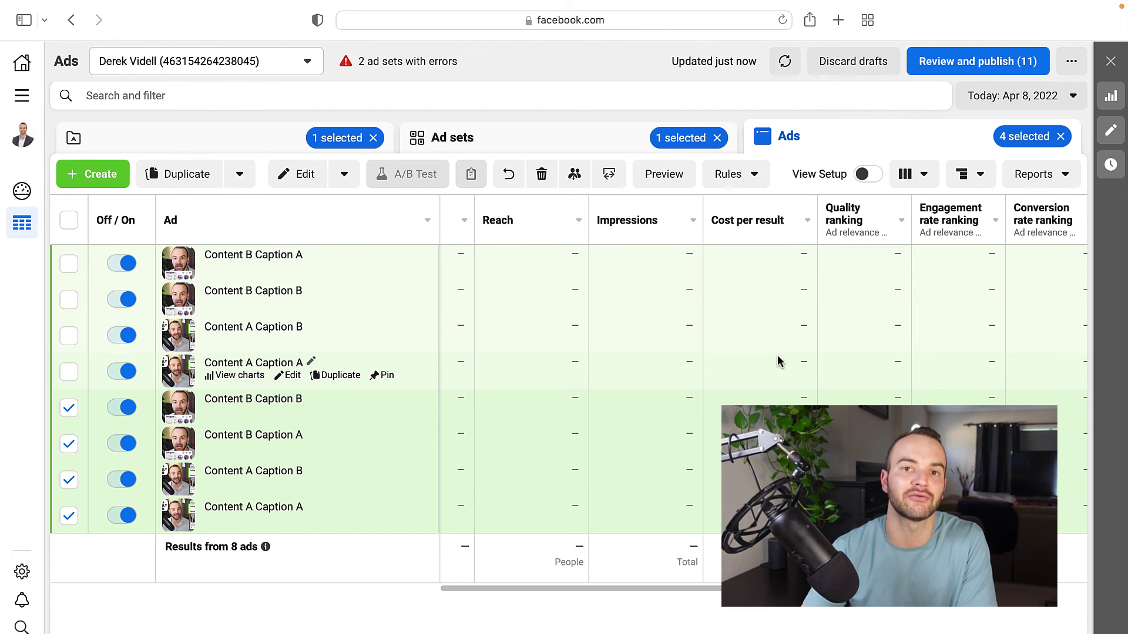
scroll(795, 371, "left", 3)
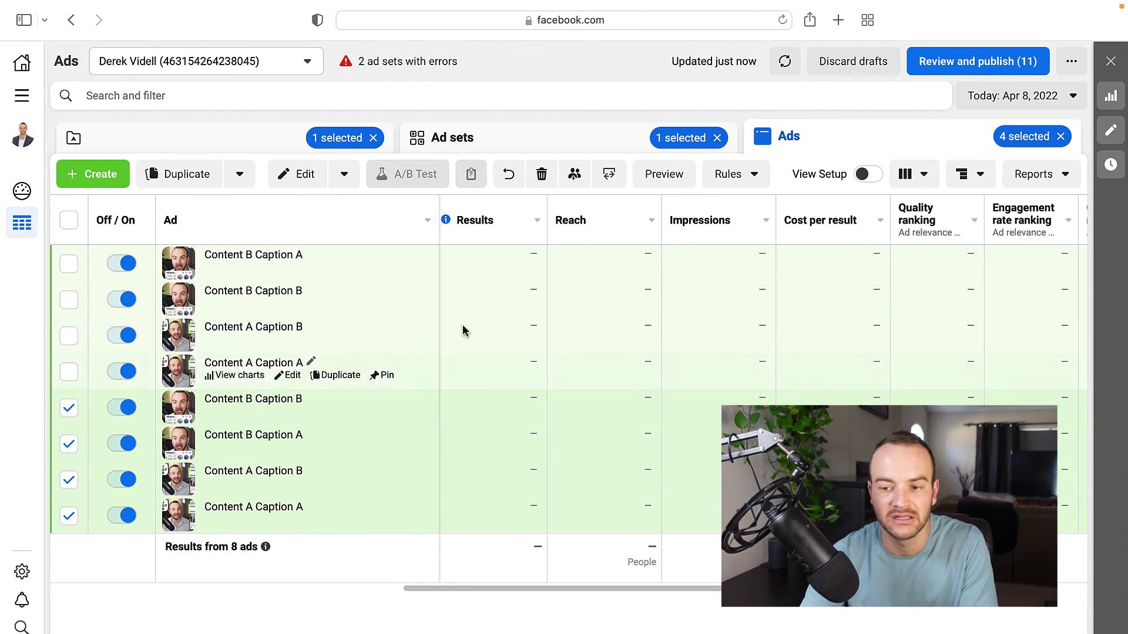
scroll(588, 376, "right", 1)
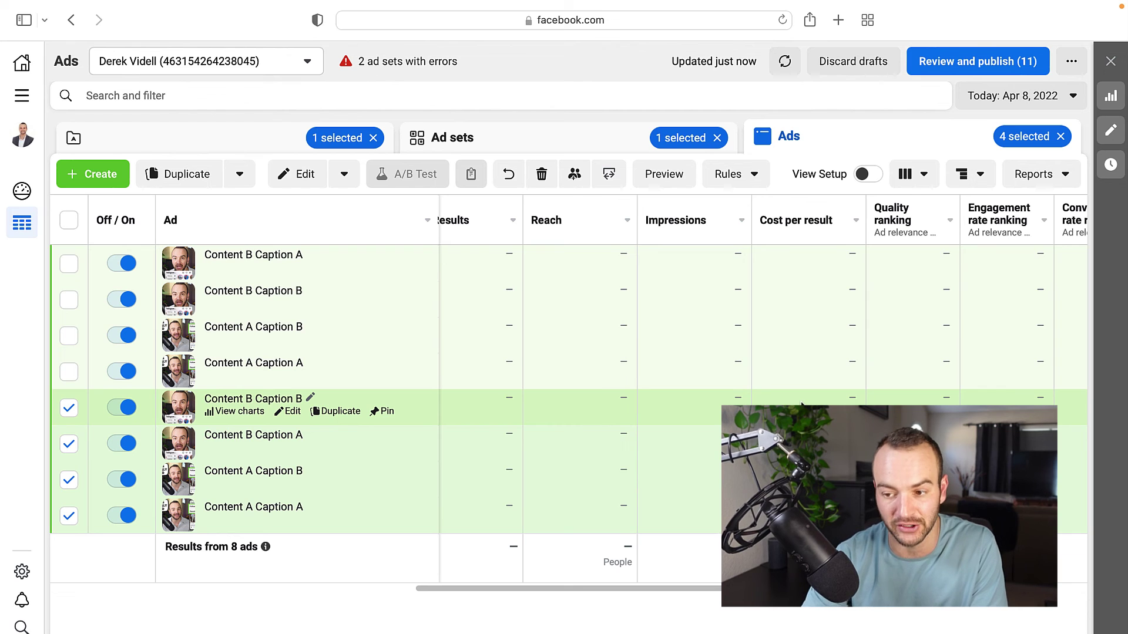
scroll(705, 352, "left", 5)
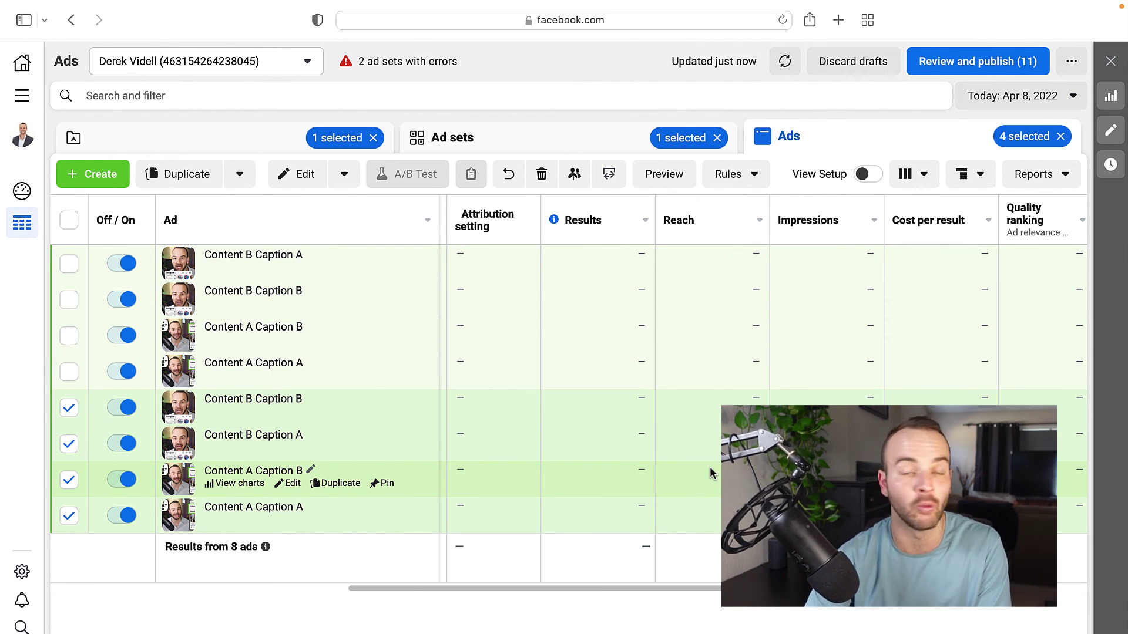
scroll(710, 466, "right", 3)
scroll(710, 467, "right", 2)
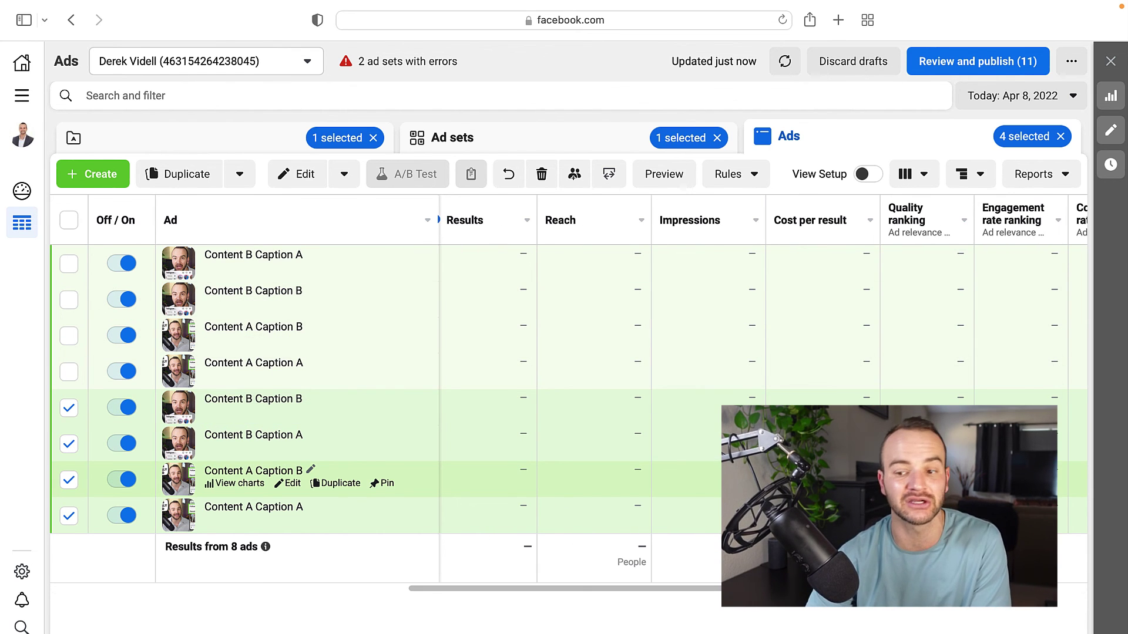
scroll(709, 466, "left", 10)
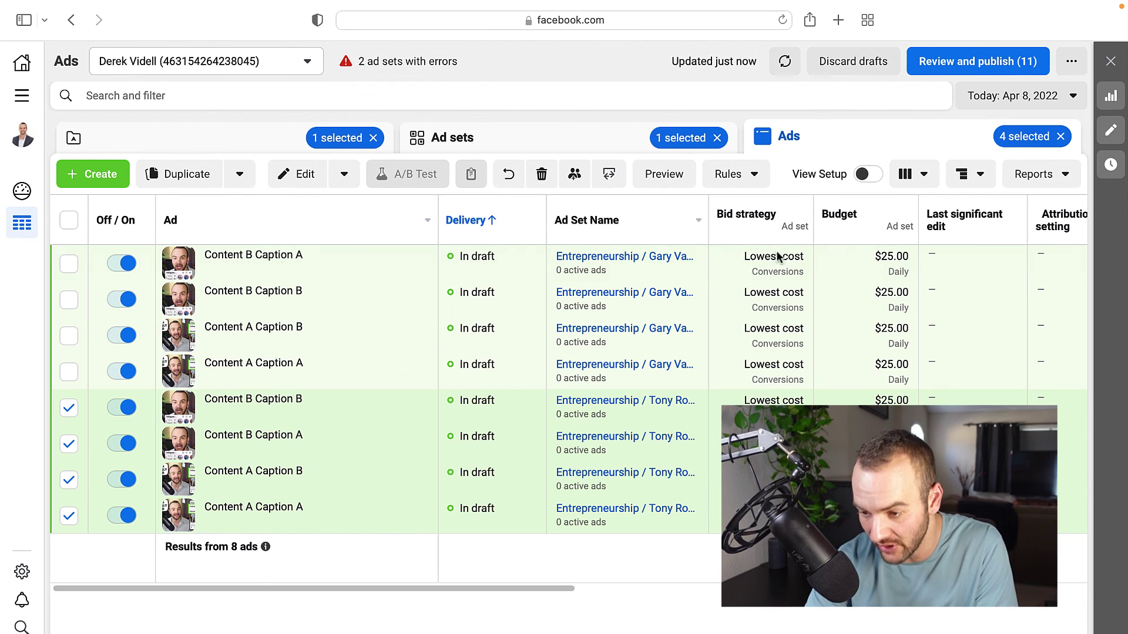
Look over the two ad sets' budget, results, amount spent and schedule columns.
left_click(527, 138)
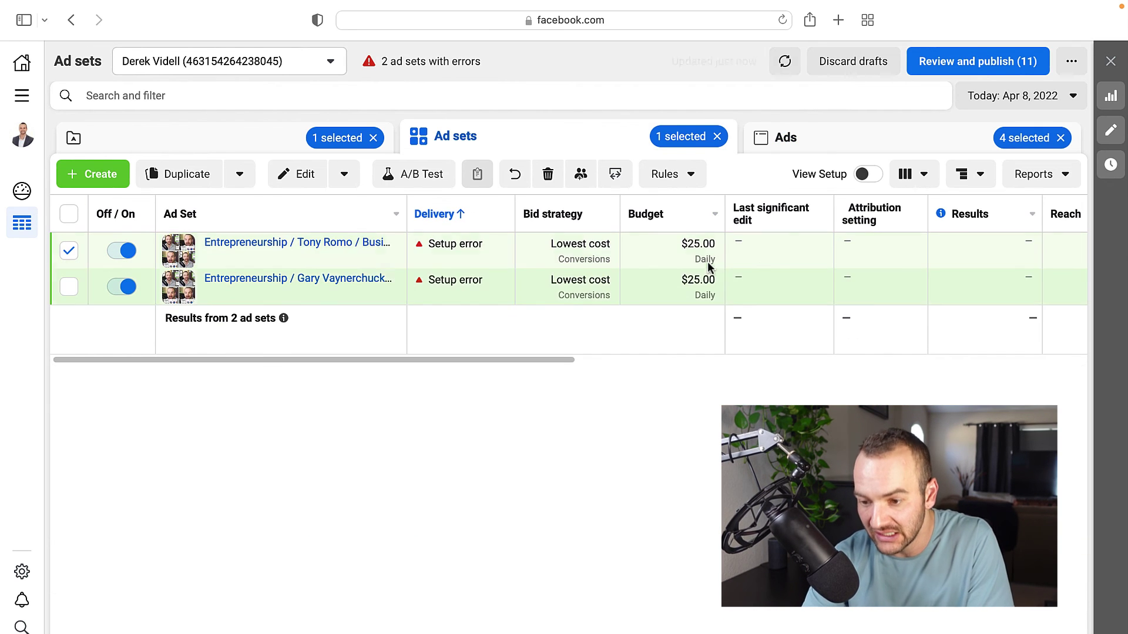
scroll(813, 276, "right", 4)
scroll(814, 279, "right", 5)
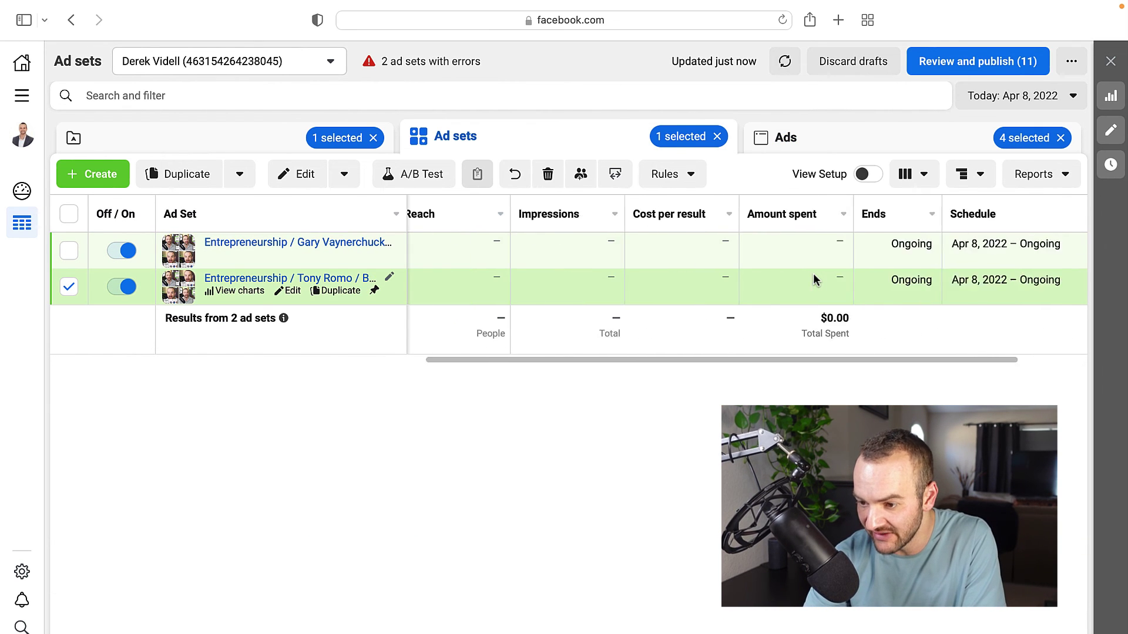
scroll(814, 279, "left", 10)
Review the Entrepreneurship / Gary Vaynerchuck / Business Page ad set's conversion, placement and detailed targeting settings, and close the editor.
mouse_move(352, 242)
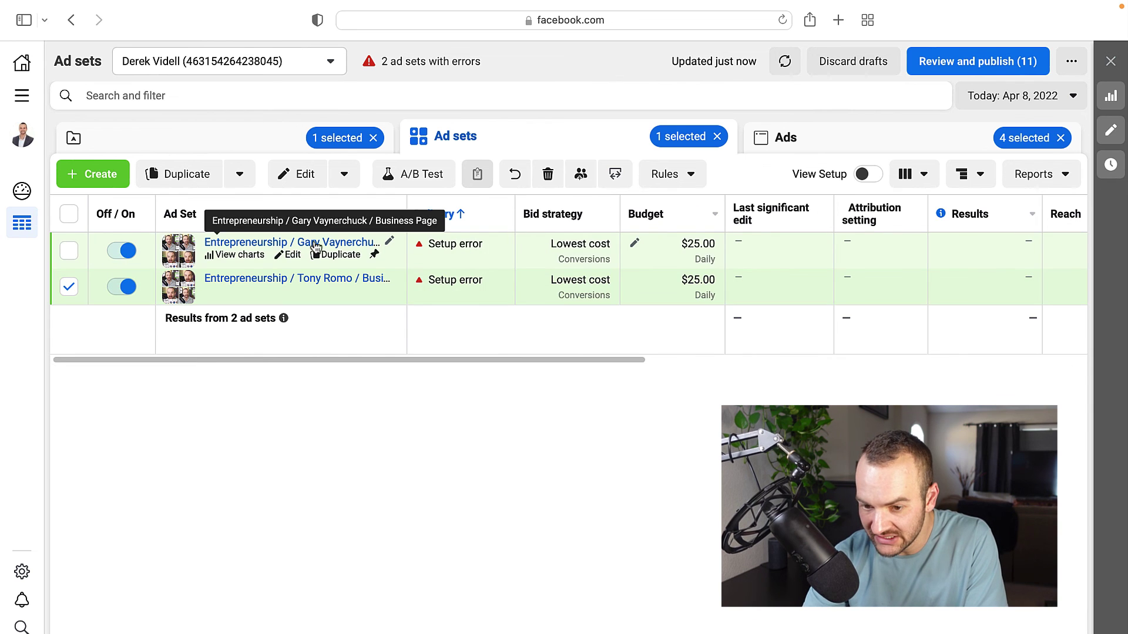
left_click(292, 254)
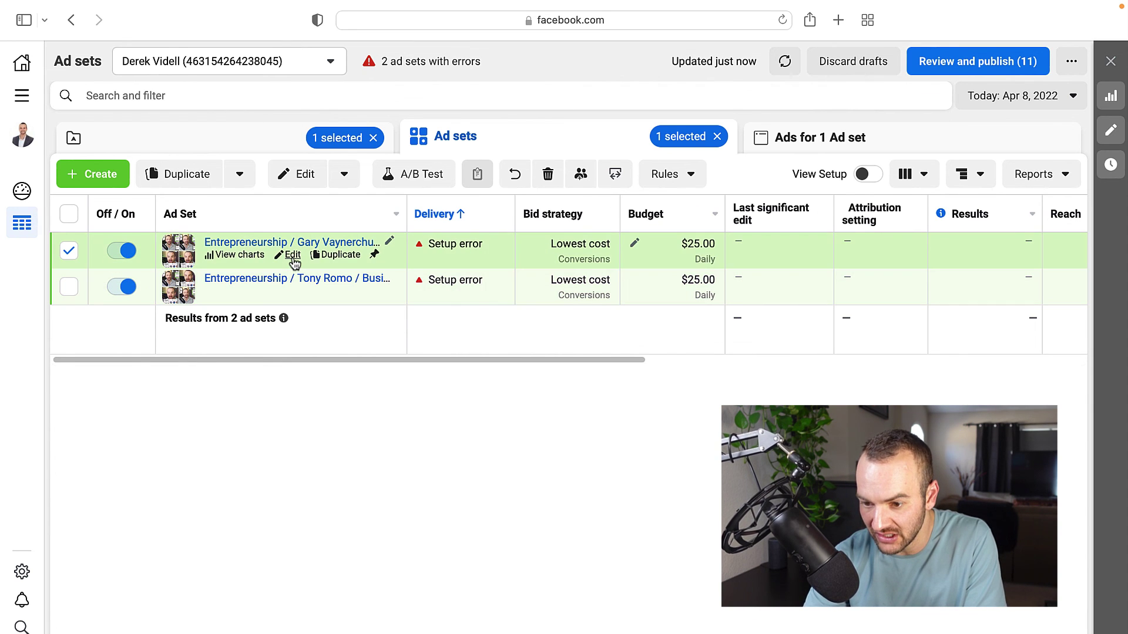
scroll(594, 529, "down", 10)
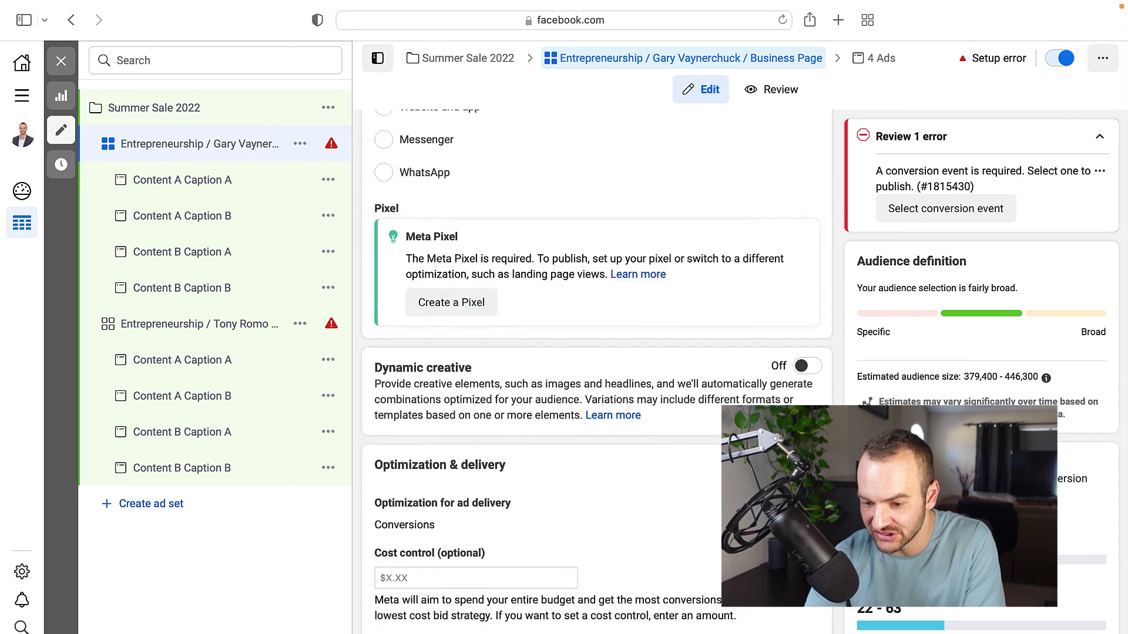
scroll(583, 518, "down", 15)
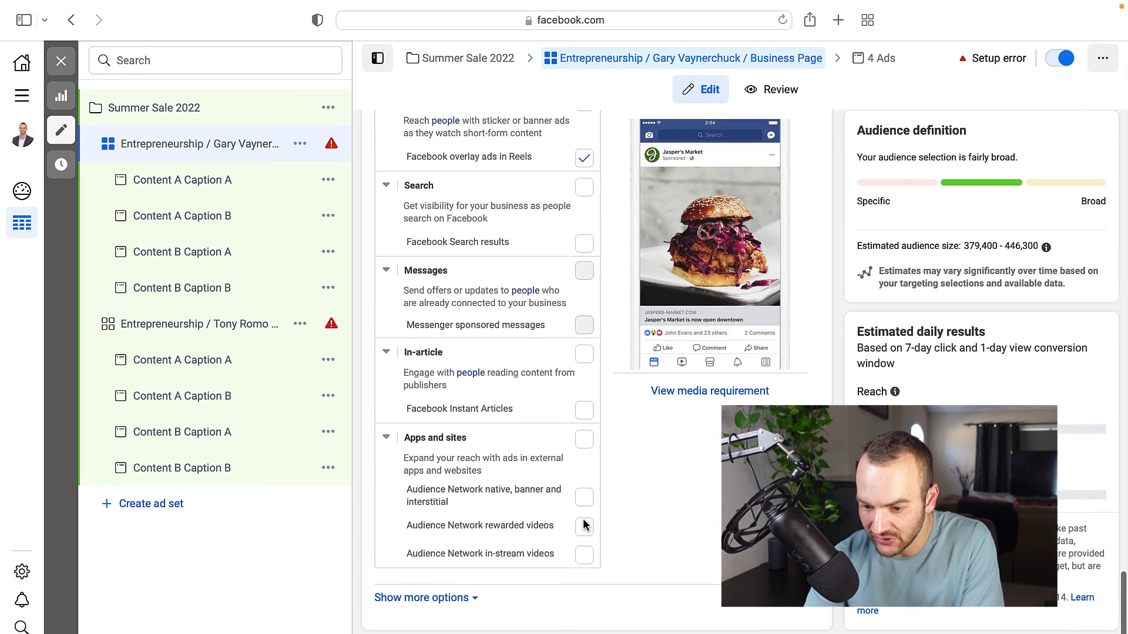
scroll(495, 568, "up", 10)
scroll(496, 567, "up", 10)
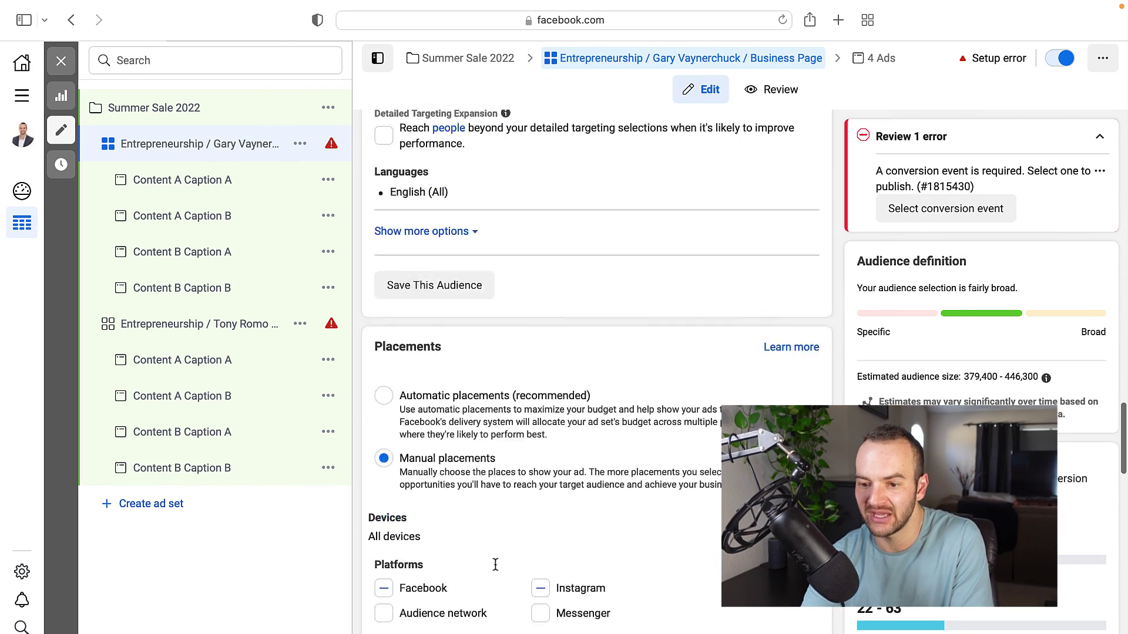
scroll(494, 563, "up", 4)
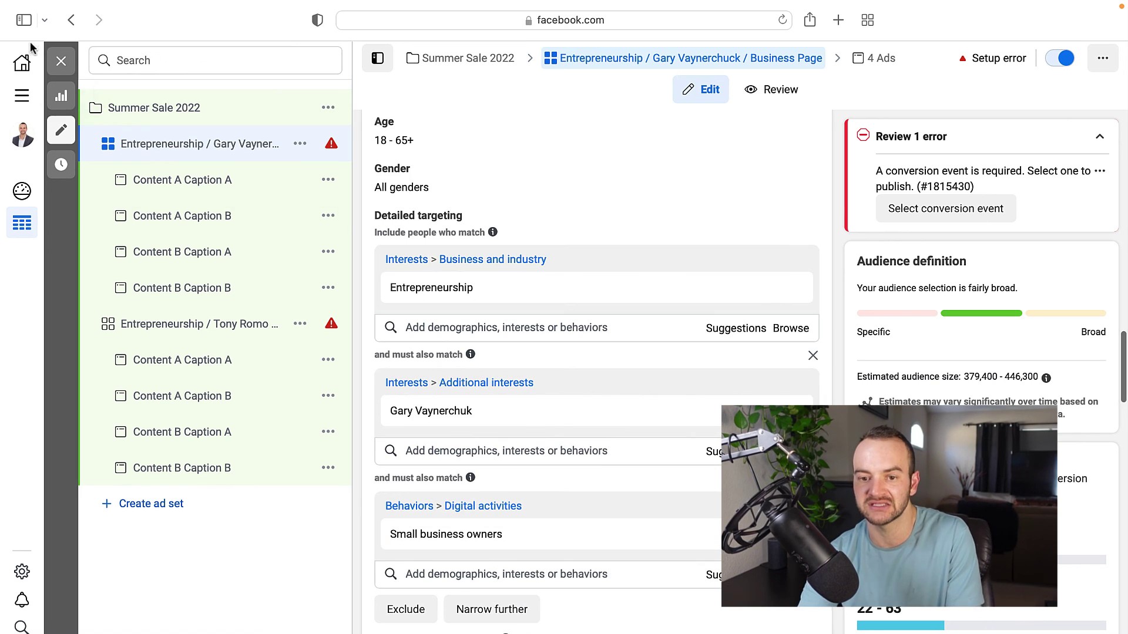
key("Escape")
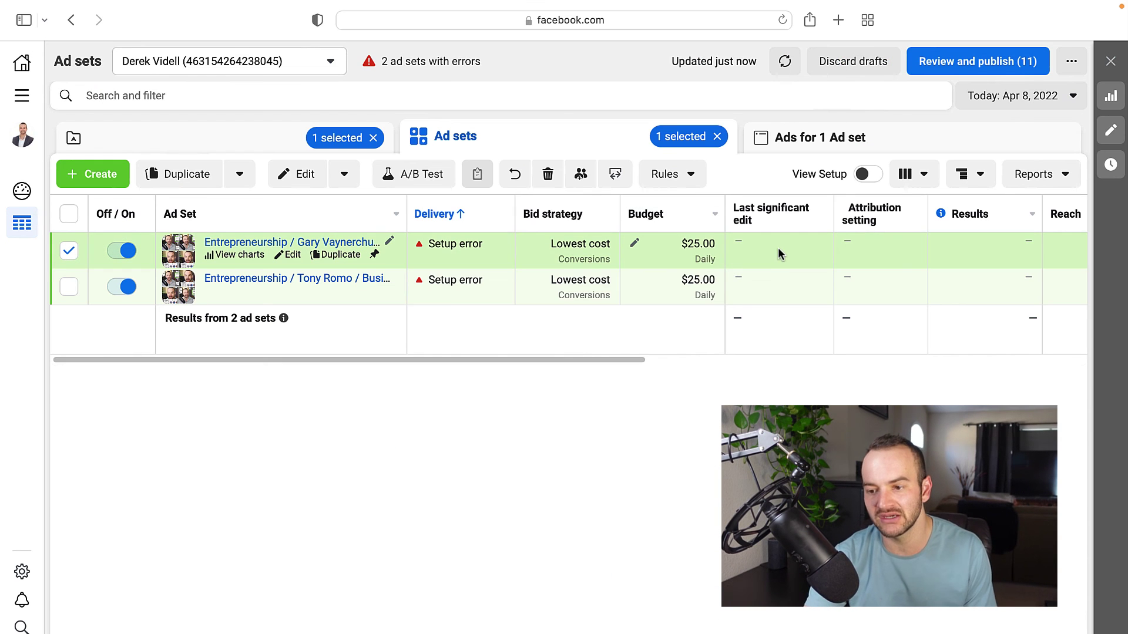